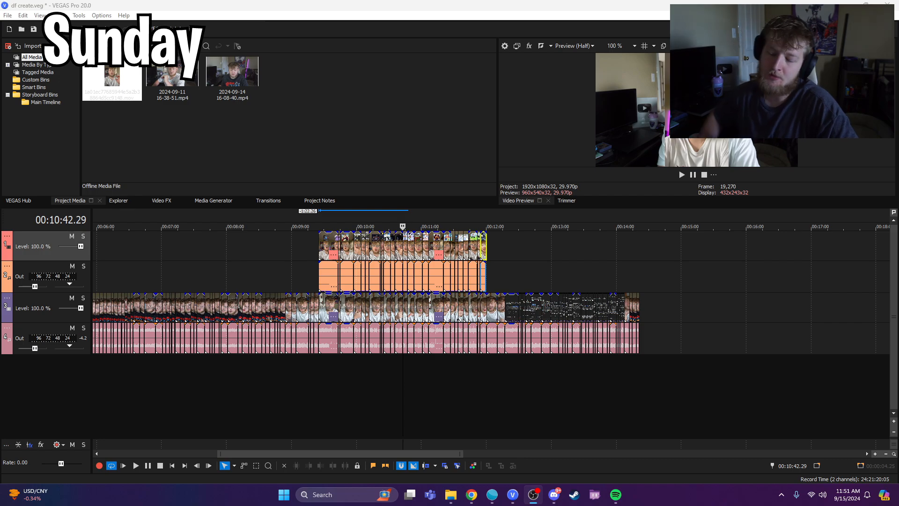
Step: Review the final section of the rough cut, from the stacked overlay clips through to the last talking-head clips
scroll(821, 268, up, 3)
click(725, 363)
scroll(724, 363, down, 3)
drag(486, 359, 511, 356)
click(630, 308)
scroll(629, 310, up, 3)
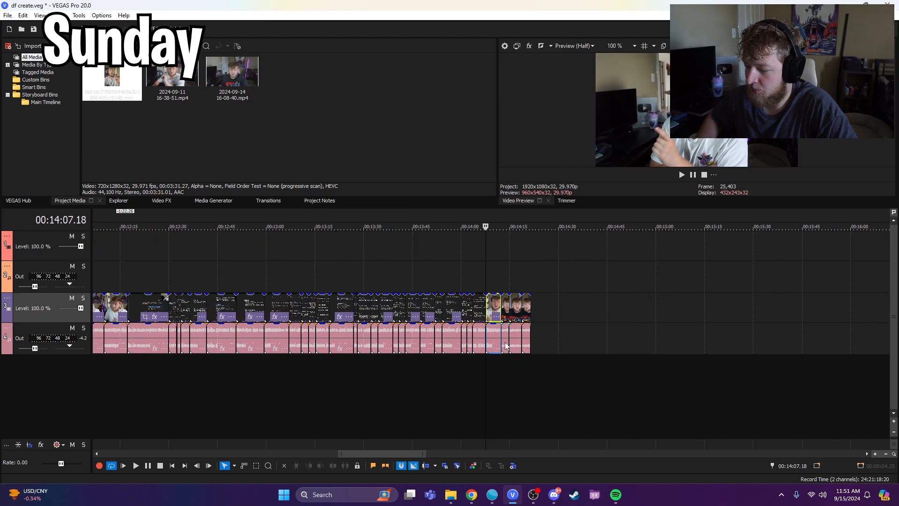
drag(484, 367, 549, 365)
scroll(482, 350, down, 5)
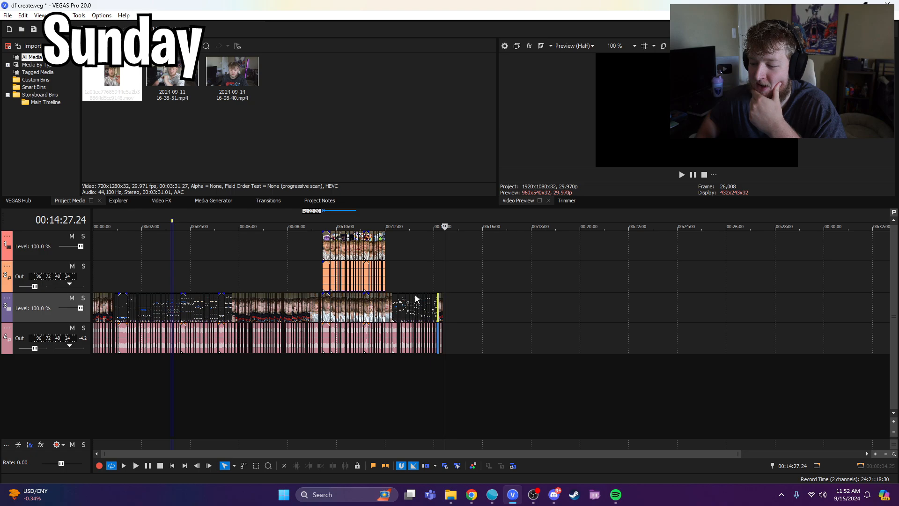
click(296, 367)
scroll(457, 380, up, 3)
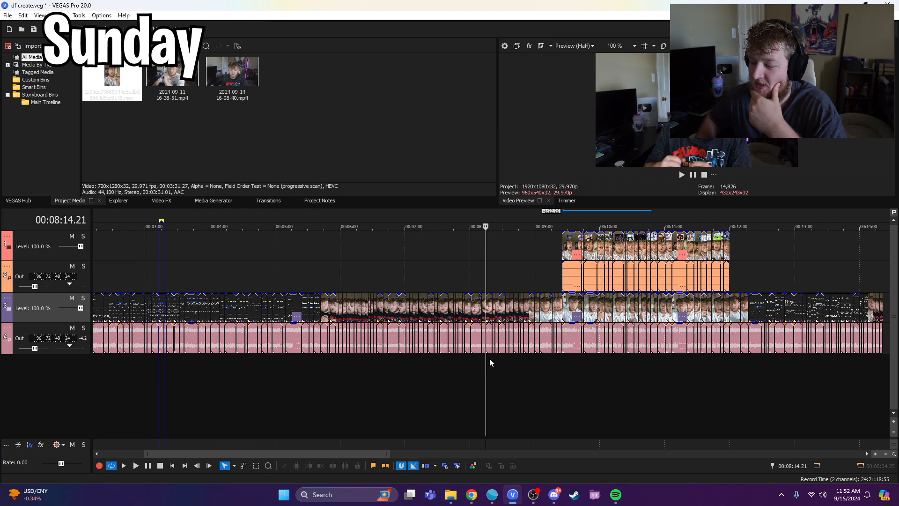
drag(485, 365, 655, 378)
scroll(648, 346, down, 2)
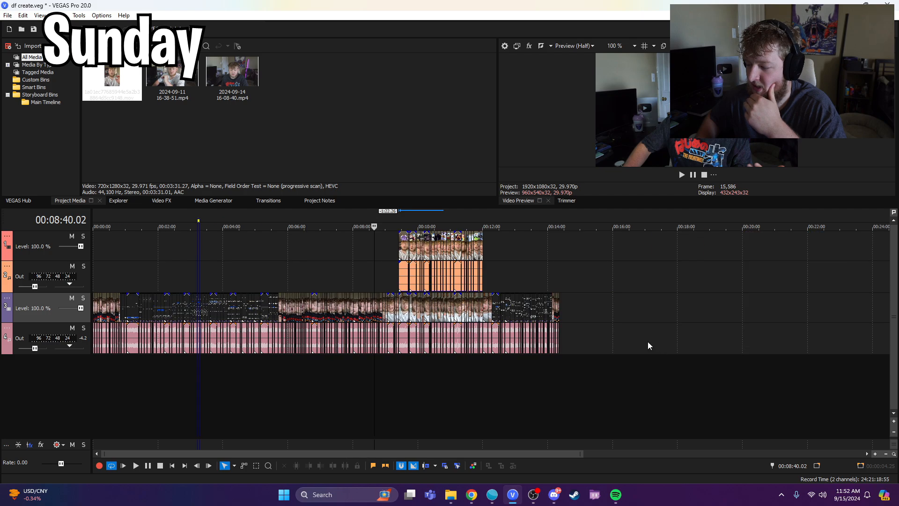
click(558, 305)
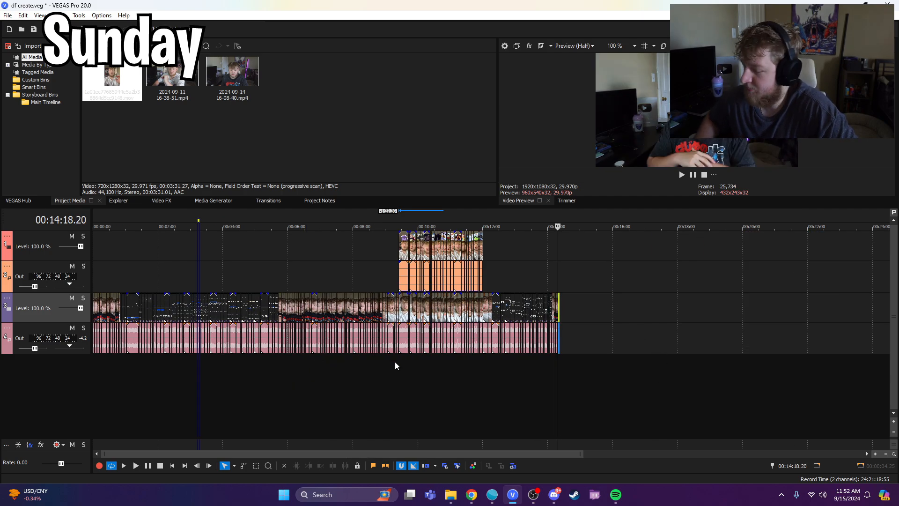
Step: Scrub through the earlier talking-head and screen-recording sections of the rough cut to check the overall flow
click(331, 366)
scroll(408, 384, up, 4)
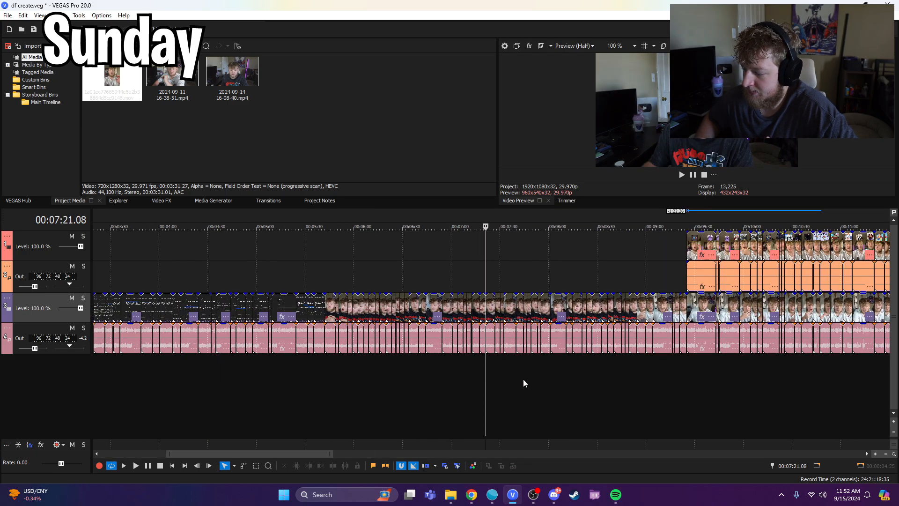
click(340, 375)
scroll(328, 370, down, 2)
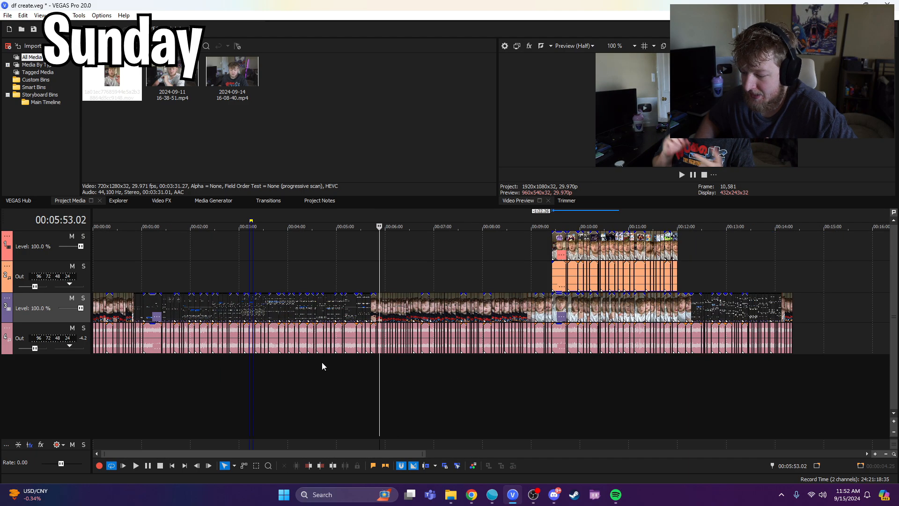
mouse_move(380, 372)
mouse_down()
mouse_move(469, 367)
mouse_move(150, 369)
mouse_move(341, 371)
mouse_move(267, 367)
mouse_move(373, 356)
mouse_move(197, 363)
mouse_move(412, 358)
mouse_move(655, 376)
mouse_move(719, 371)
mouse_move(413, 367)
mouse_move(674, 326)
mouse_move(772, 355)
mouse_move(580, 357)
mouse_move(538, 370)
mouse_move(748, 361)
mouse_move(386, 376)
mouse_up()
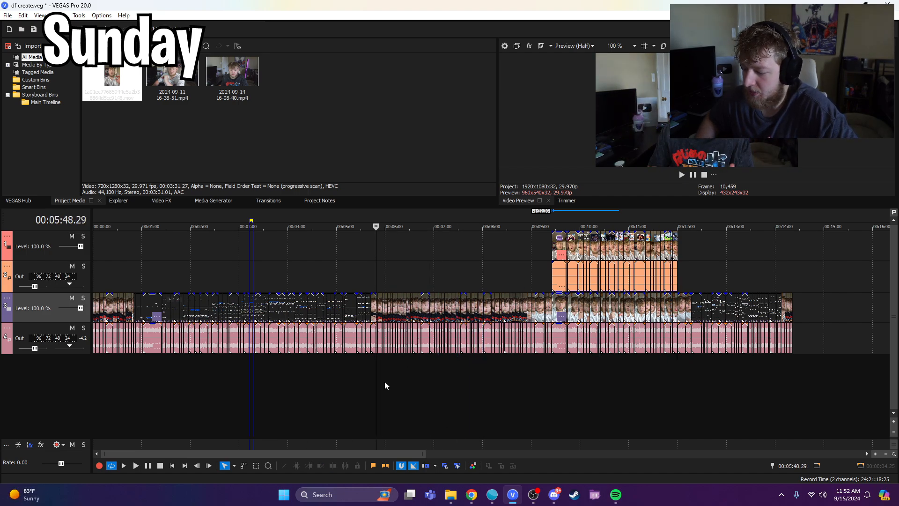
drag(266, 371, 785, 363)
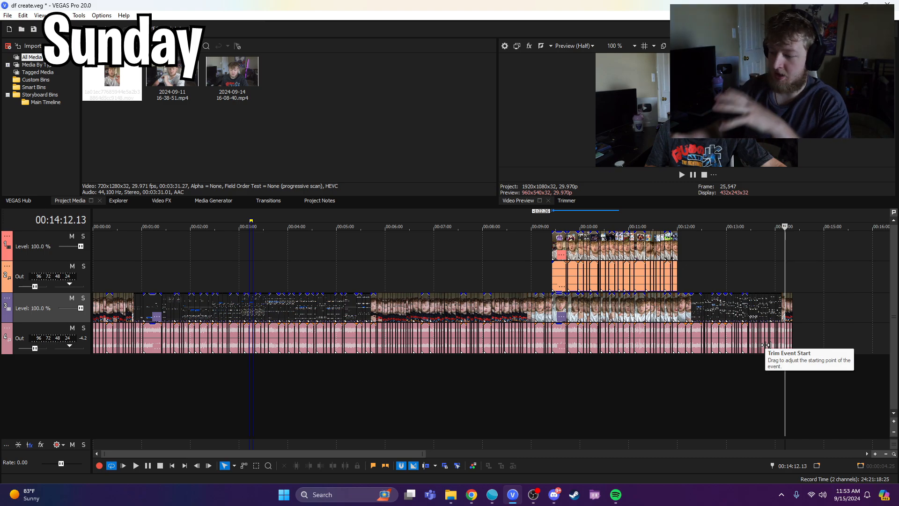
click(140, 365)
scroll(206, 367, up, 2)
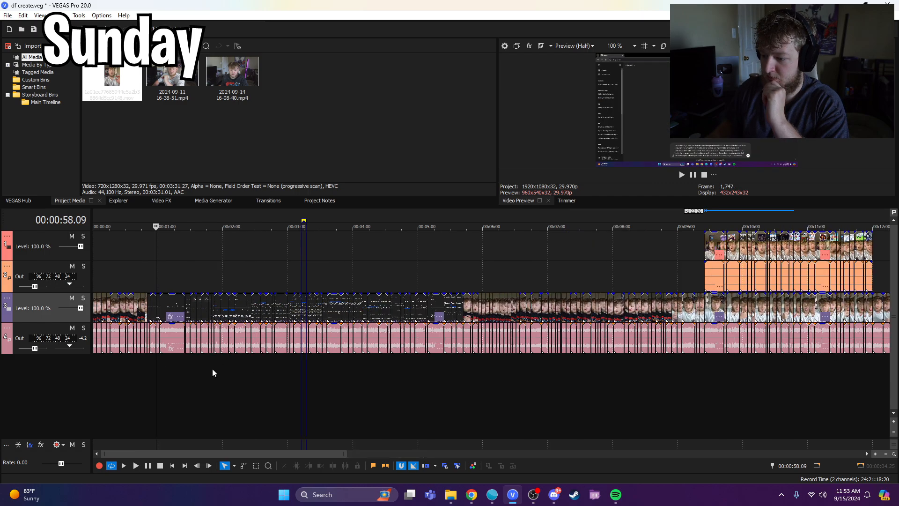
click(285, 369)
drag(285, 370, 296, 368)
scroll(302, 373, down, 4)
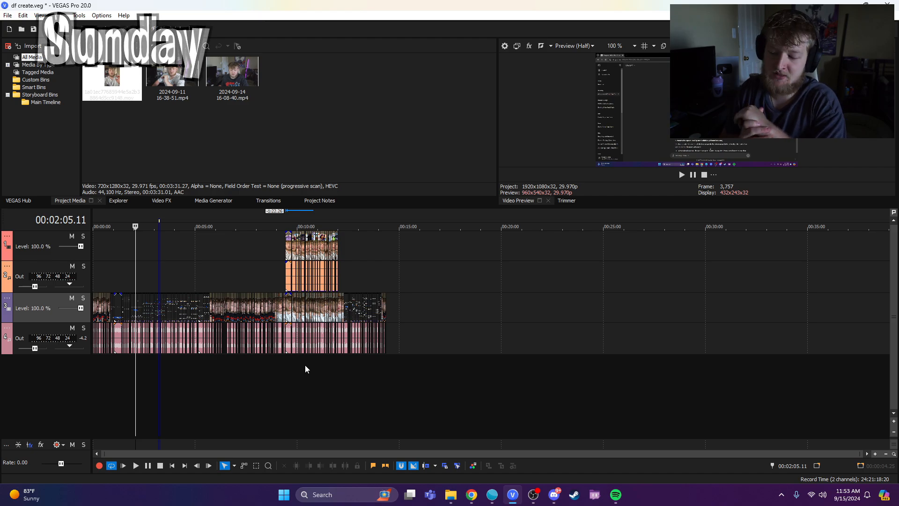
scroll(300, 363, up, 4)
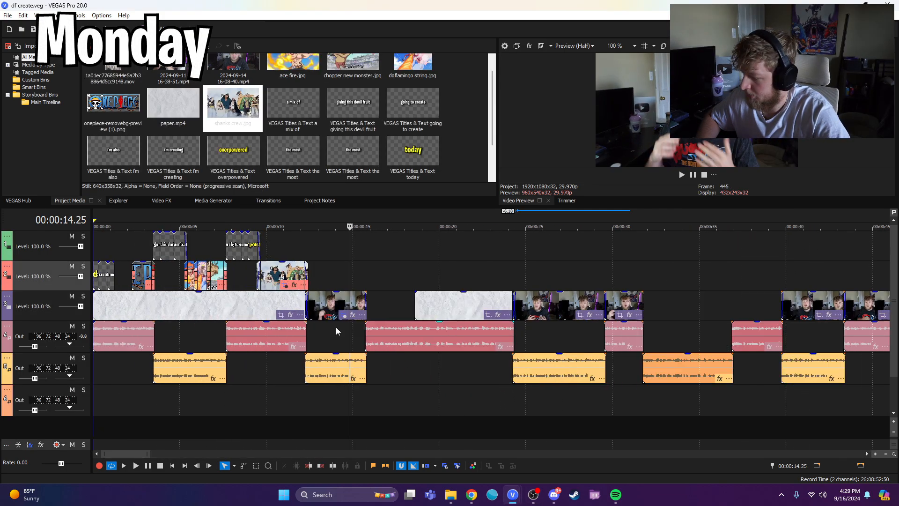
Step: Extend the end of the last text title in the opening group, just before the One Piece logo
drag(350, 278, 317, 278)
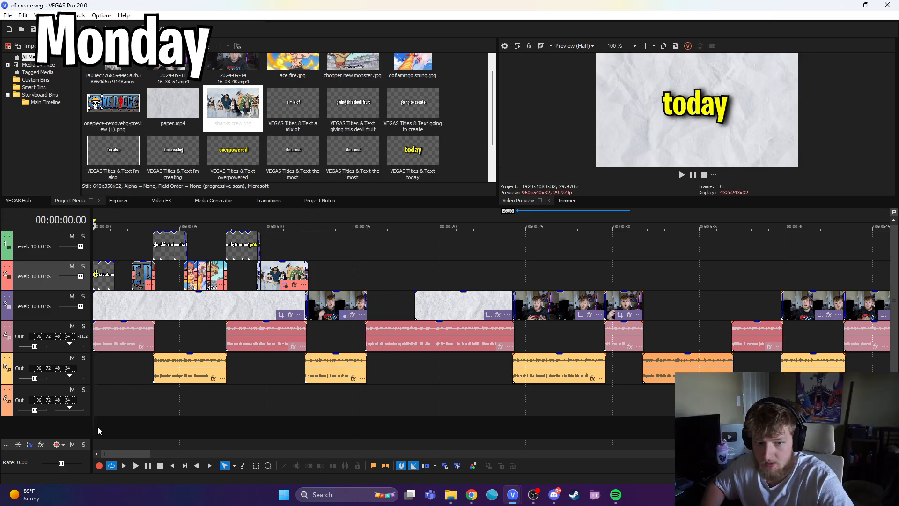
click(136, 465)
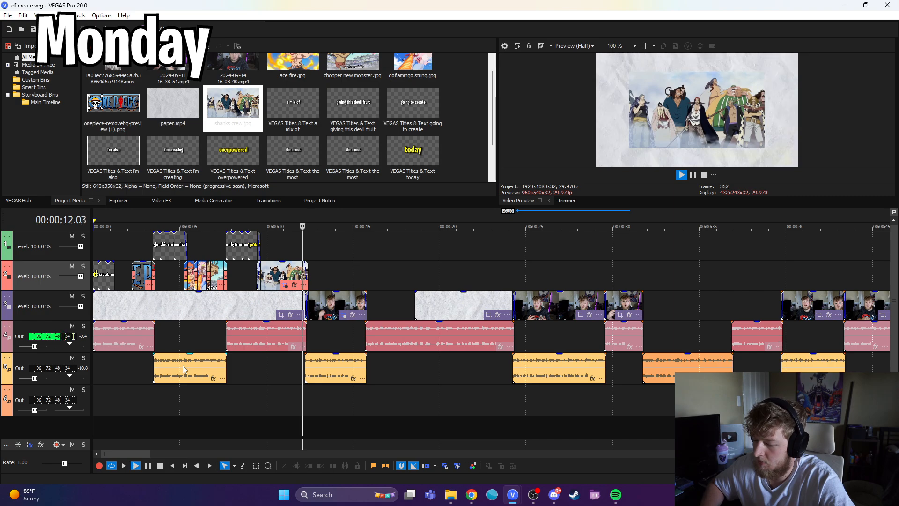
click(148, 467)
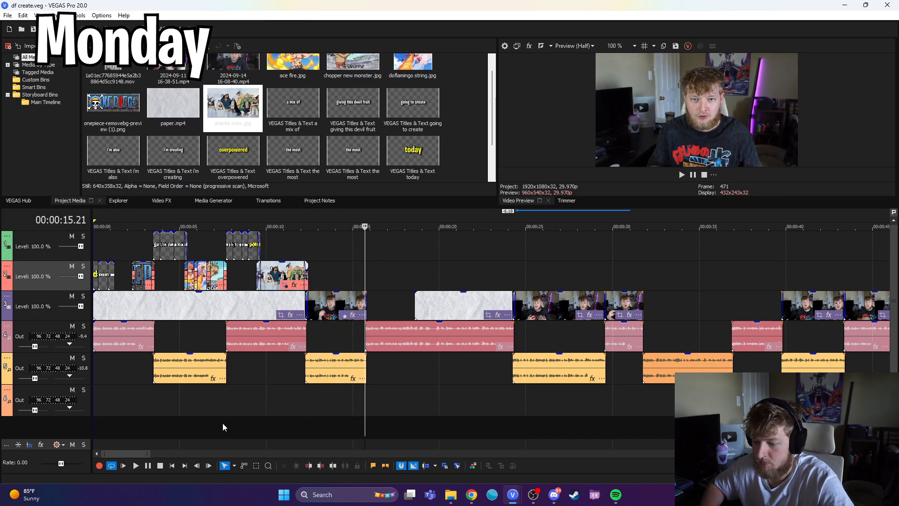
click(125, 253)
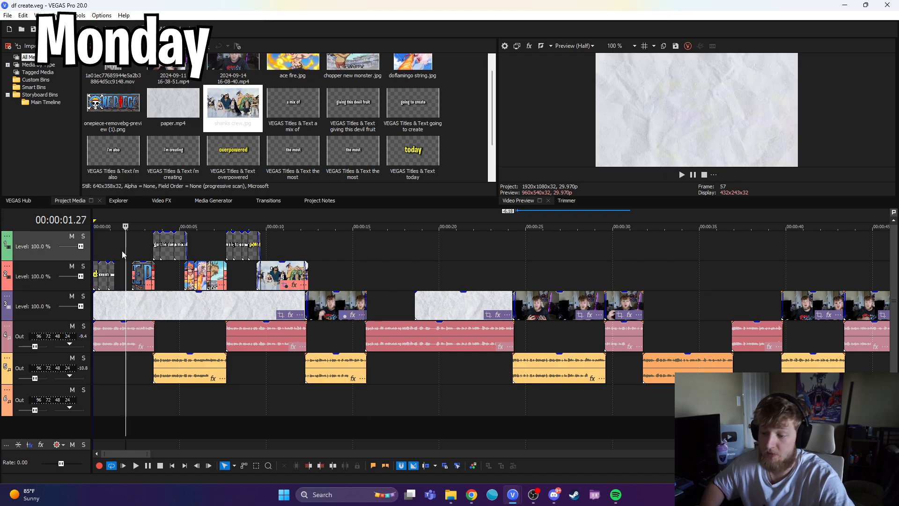
click(123, 253)
scroll(206, 276, up, 2)
scroll(208, 280, up, 1)
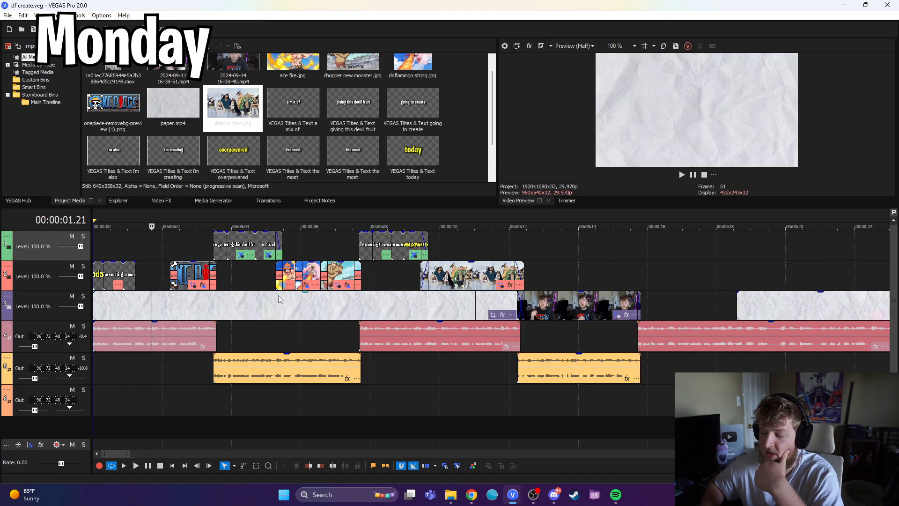
click(142, 253)
click(136, 252)
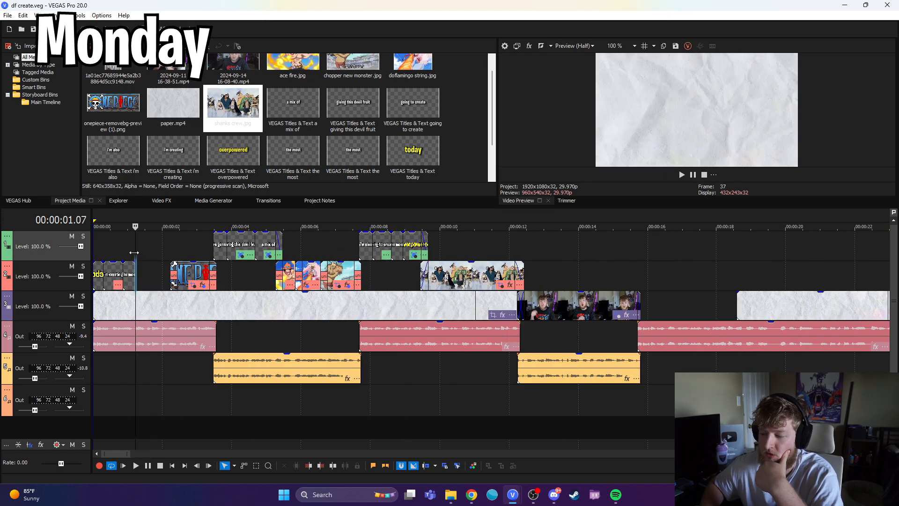
scroll(136, 276, up, 3)
drag(264, 275, 291, 273)
Step: Add the video Gear 5 Luffy vs Kaido One Piece.mp4 to the second video track without its audio
drag(265, 245, 374, 241)
scroll(243, 281, down, 2)
drag(234, 246, 197, 246)
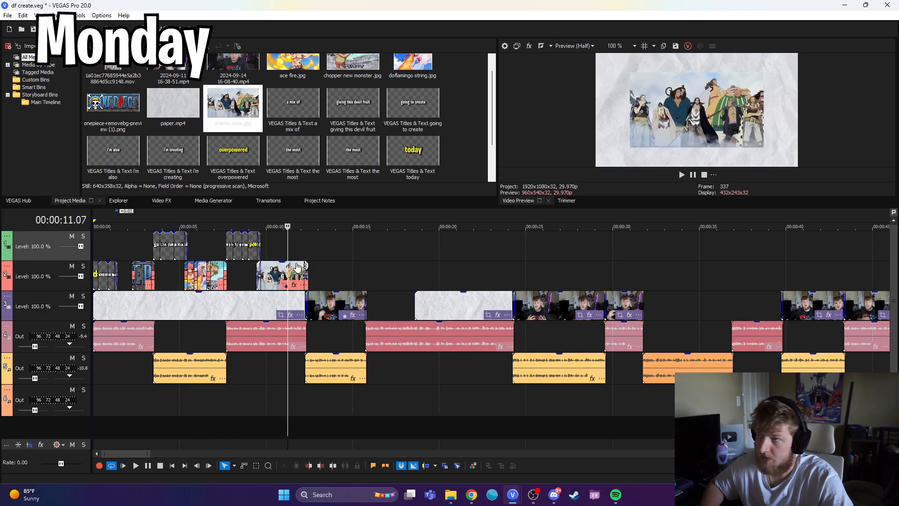
drag(288, 247, 368, 247)
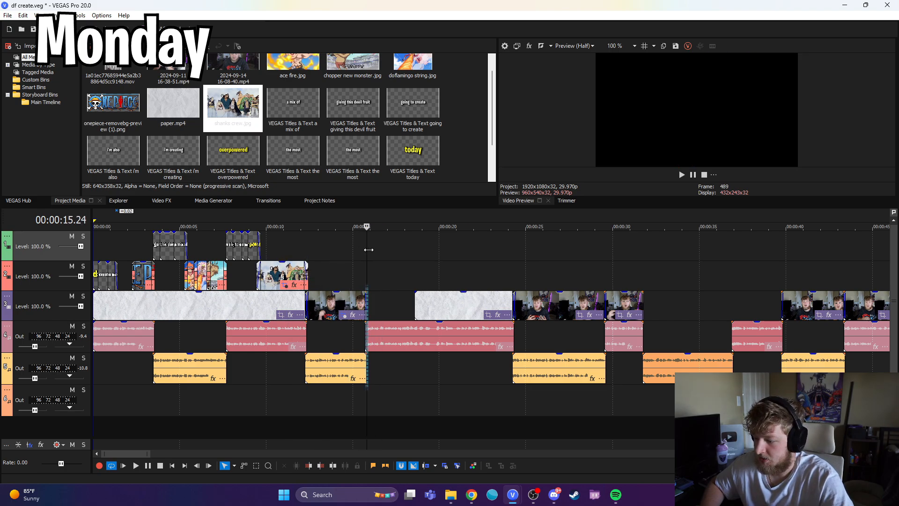
click(144, 467)
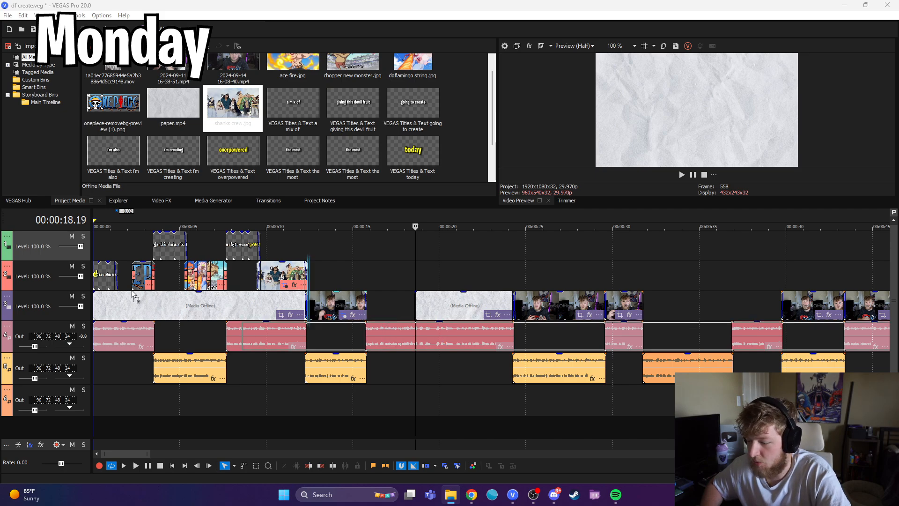
drag(249, 306, 0, 281)
drag(472, 354, 660, 338)
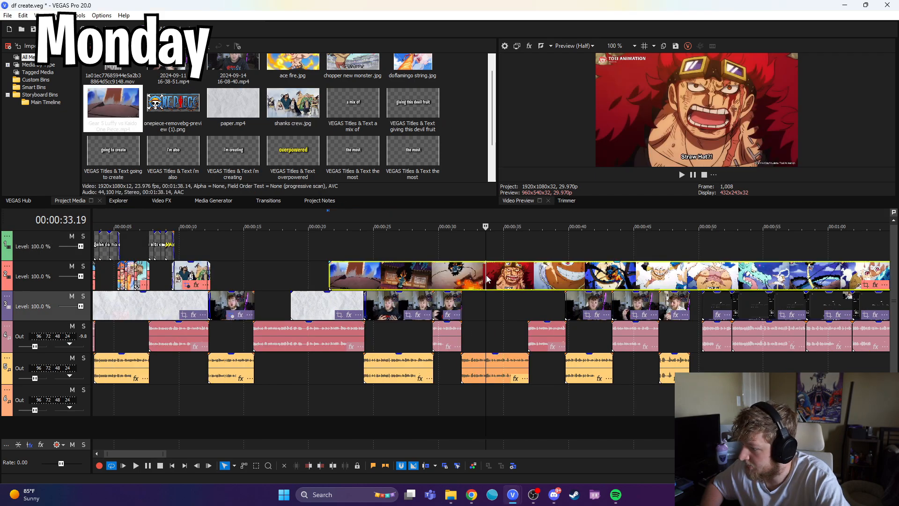
drag(487, 279, 506, 279)
Step: Trim the Gear 5 clip to start at 46.29 and move it into the gap between the talking-head clip and the second paper background
click(654, 280)
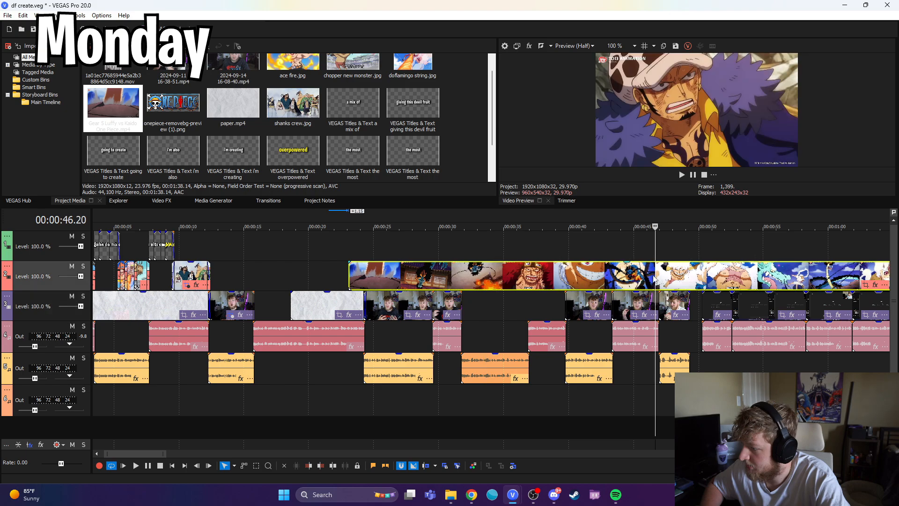
click(668, 280)
click(659, 279)
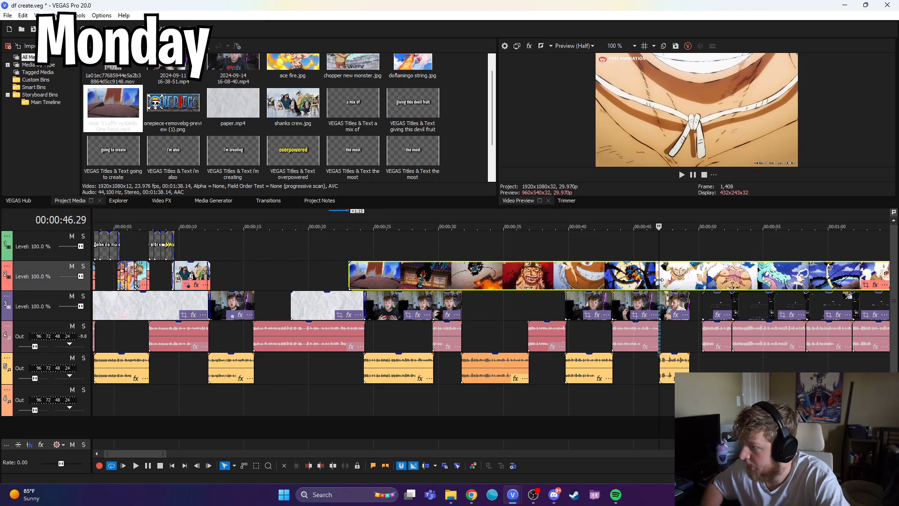
key(alt+[)
drag(660, 260, 275, 319)
click(320, 465)
click(268, 312)
scroll(445, 327, up, 5)
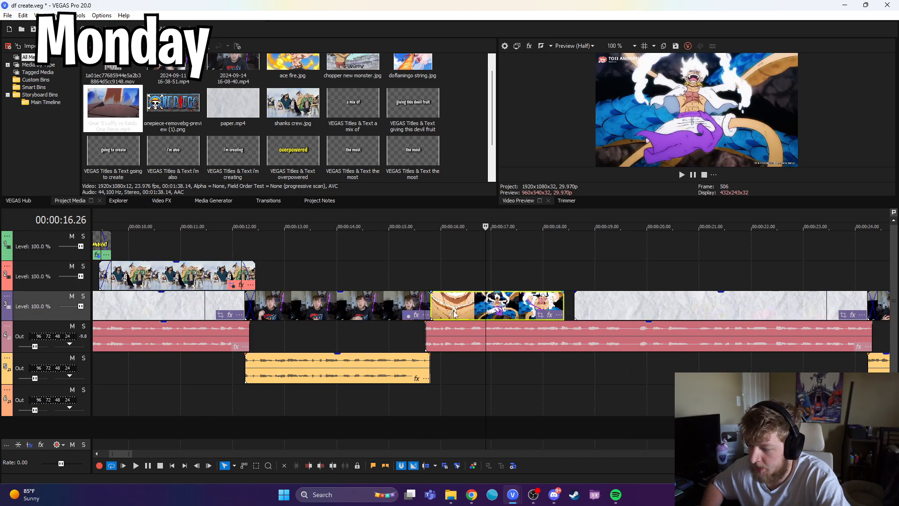
Step: Overlap the Gear 5 clip with the preceding talking-head clip and the following paper background to crossfade at both ends
drag(456, 312, 448, 321)
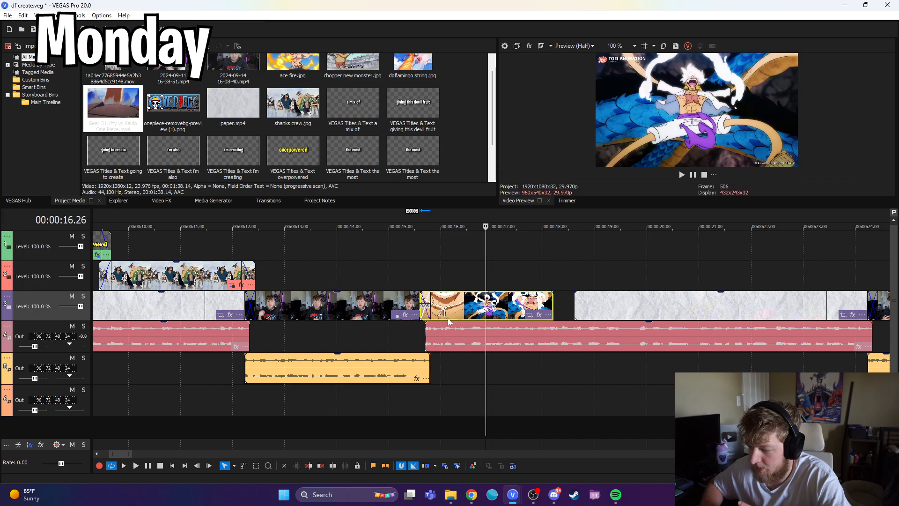
drag(553, 311, 585, 316)
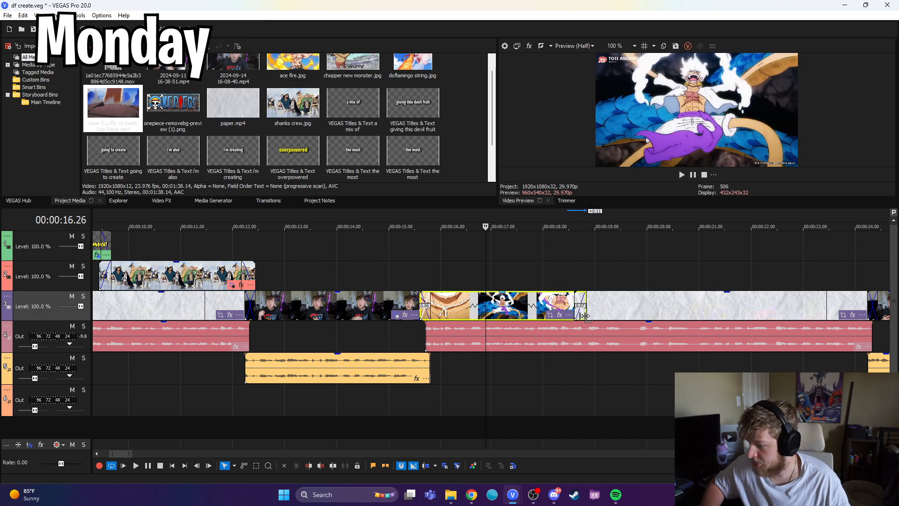
Step: Check the Gear 5 clip and its transitions against the neighbouring clips and the opening paper section
click(408, 341)
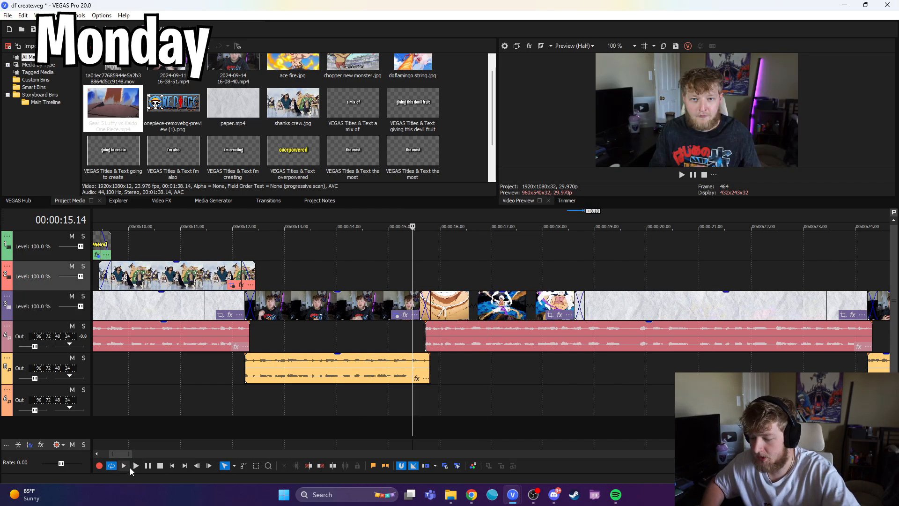
click(612, 276)
click(586, 274)
scroll(574, 273, down, 5)
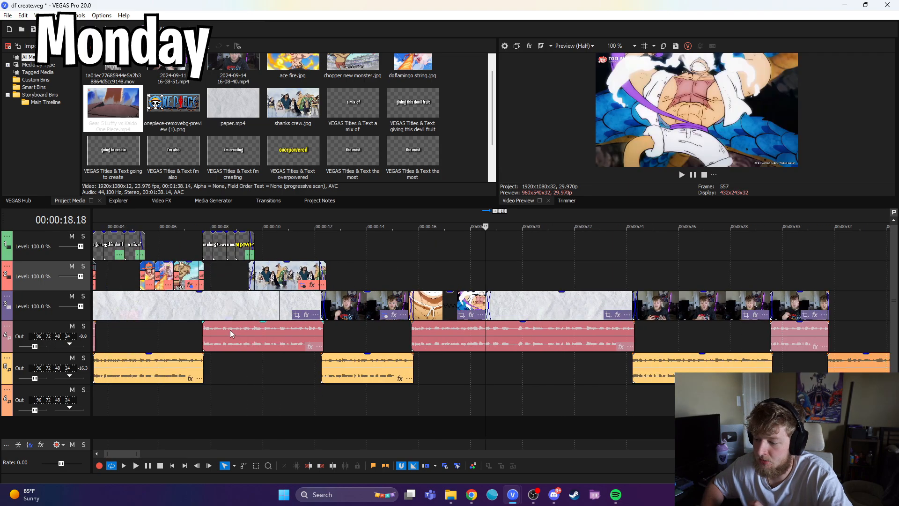
click(148, 316)
click(123, 315)
click(104, 315)
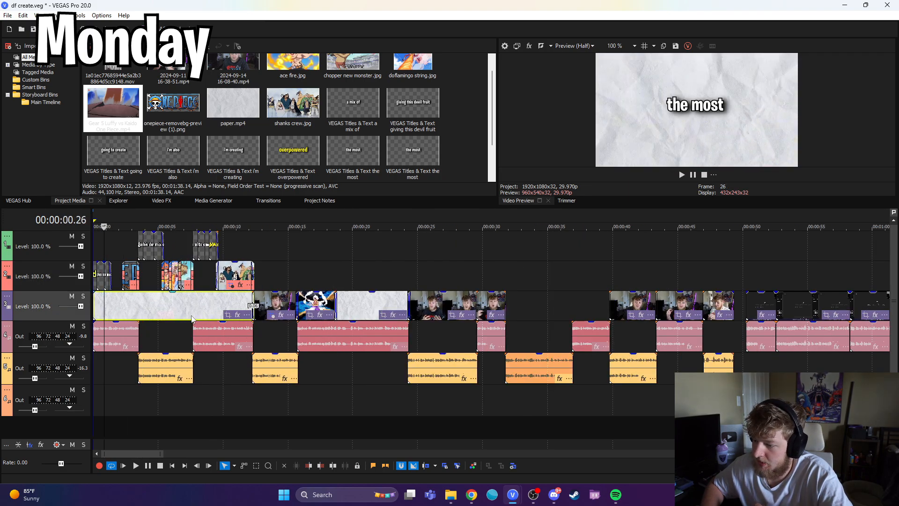
click(333, 274)
scroll(447, 311, up, 3)
click(515, 280)
click(546, 280)
click(412, 281)
scroll(392, 301, down, 3)
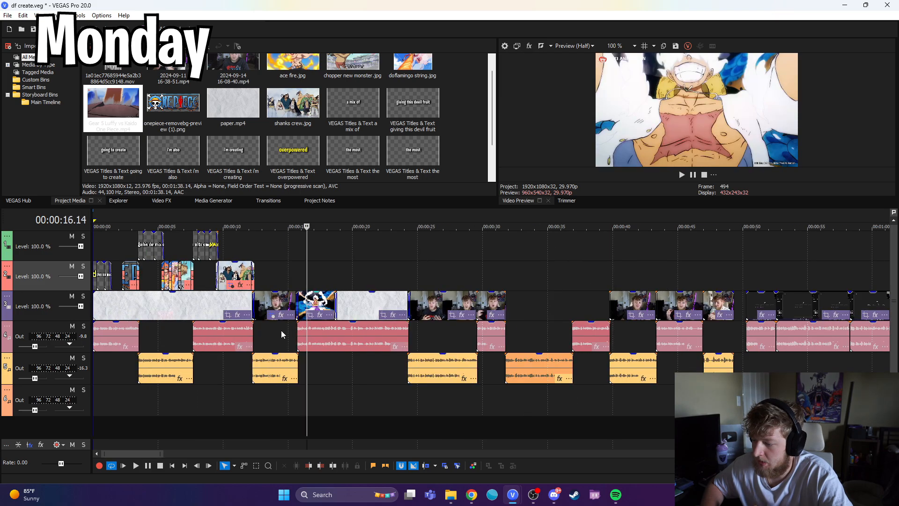
click(337, 364)
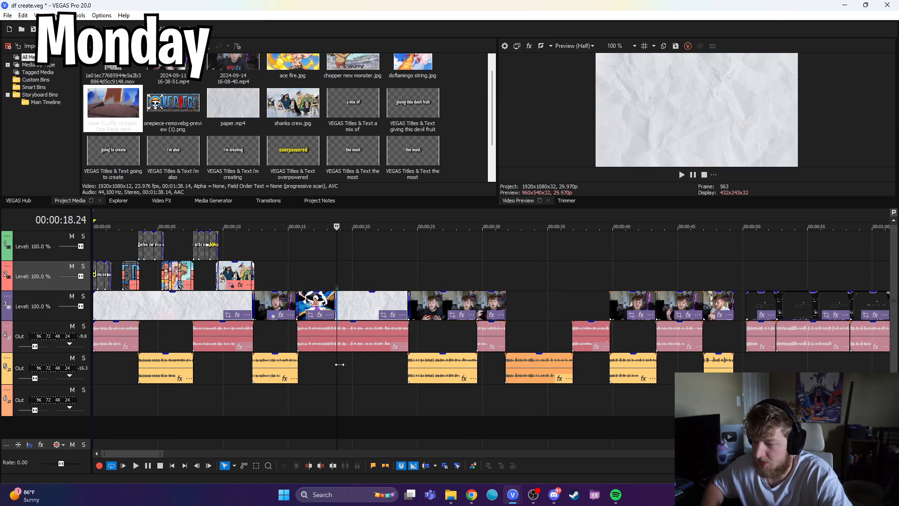
click(334, 369)
Step: Add the Blackbeard dark fruit image to the second video track over the paper background, starting right after the Gear 5 clip
scroll(262, 398, up, 3)
click(594, 278)
click(554, 275)
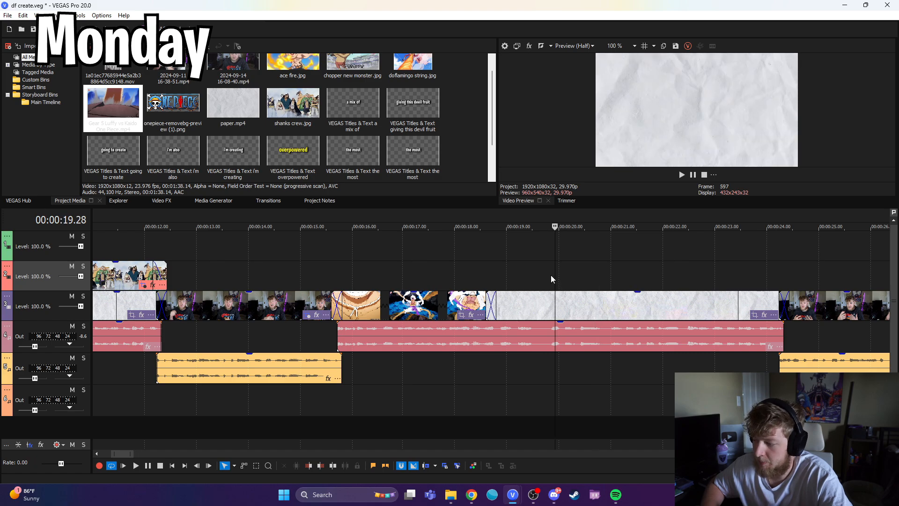
click(550, 278)
key(s)
drag(550, 278, 536, 263)
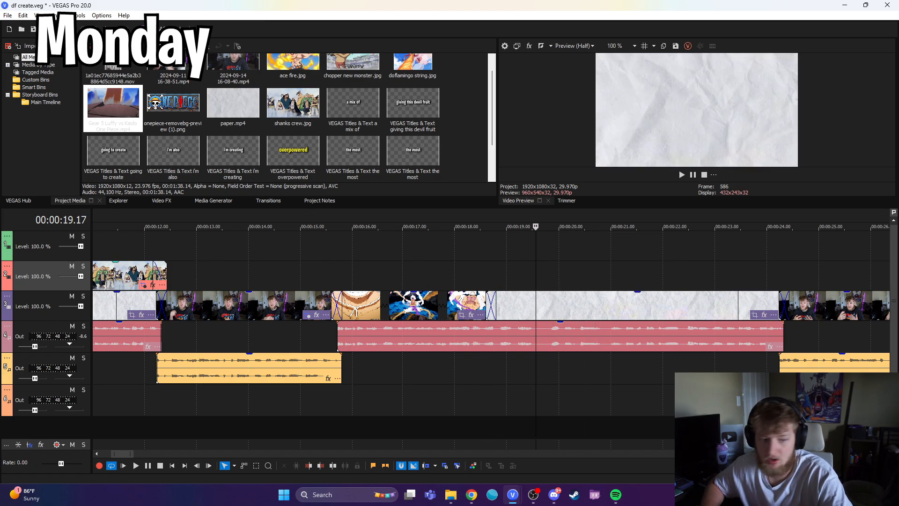
key(alt+Tab)
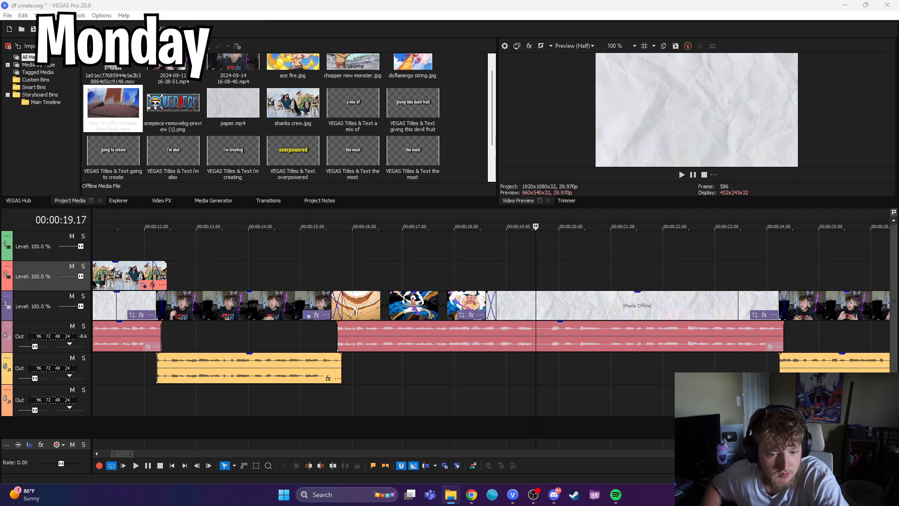
drag(0, 304, 489, 282)
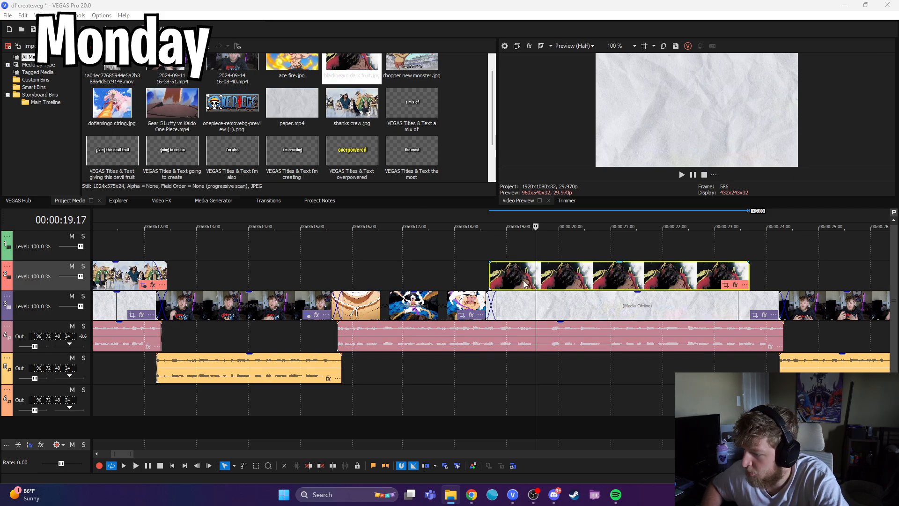
click(524, 280)
click(511, 280)
scroll(445, 296, up, 3)
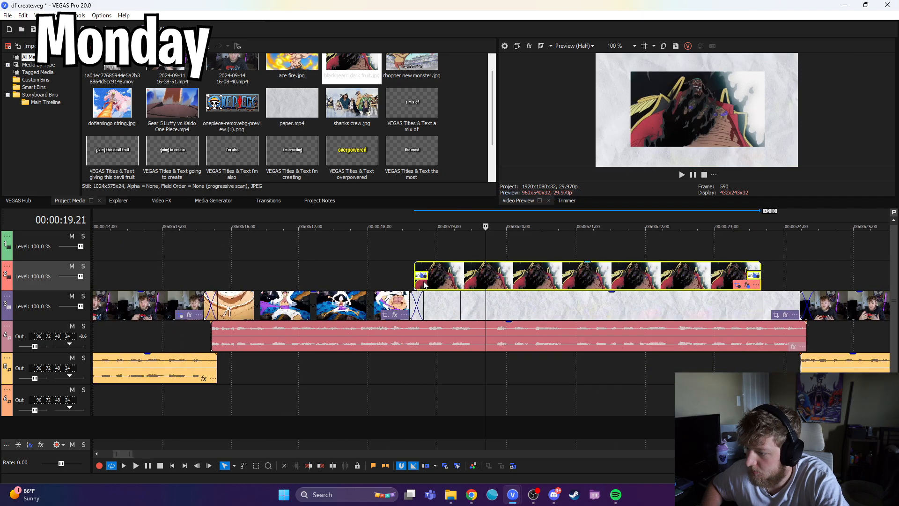
Step: Align the Blackbeard dark fruit image with the start of the paper background and trim only its end at 19.28
drag(444, 277, 440, 276)
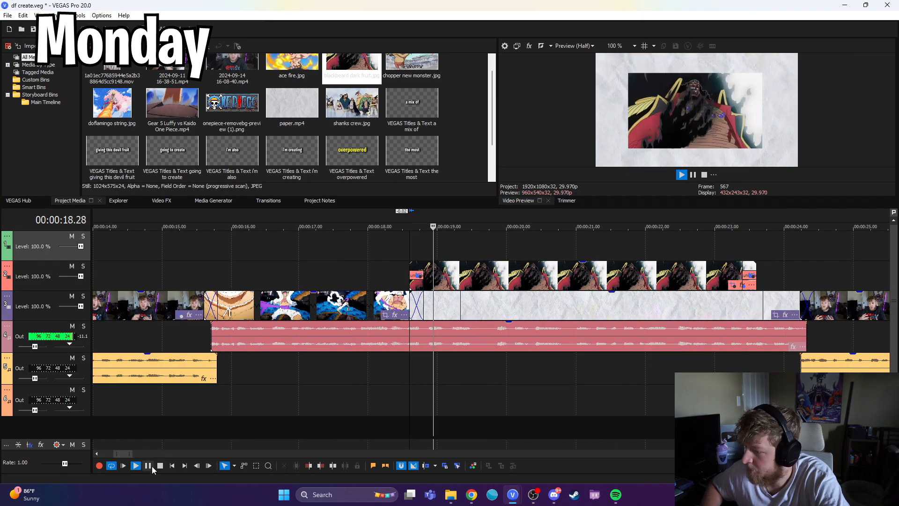
click(152, 465)
click(322, 463)
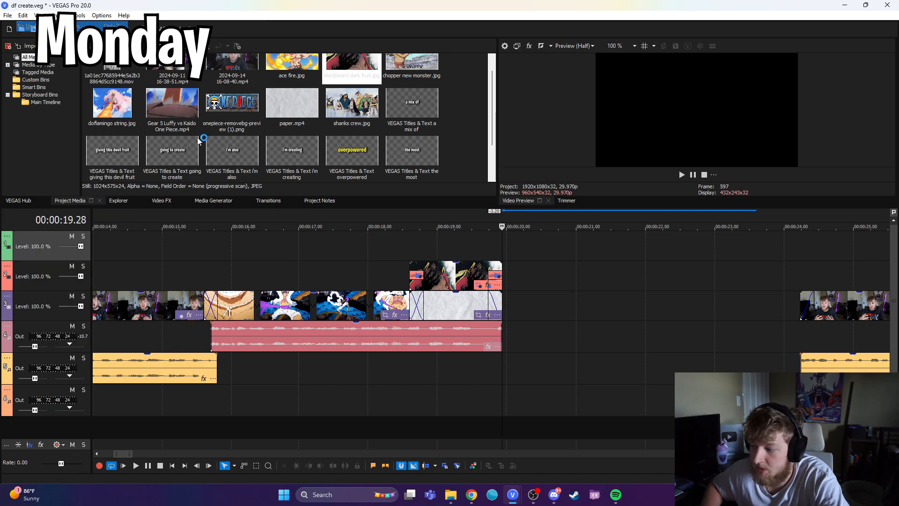
key(ctrl+z)
click(503, 279)
click(321, 465)
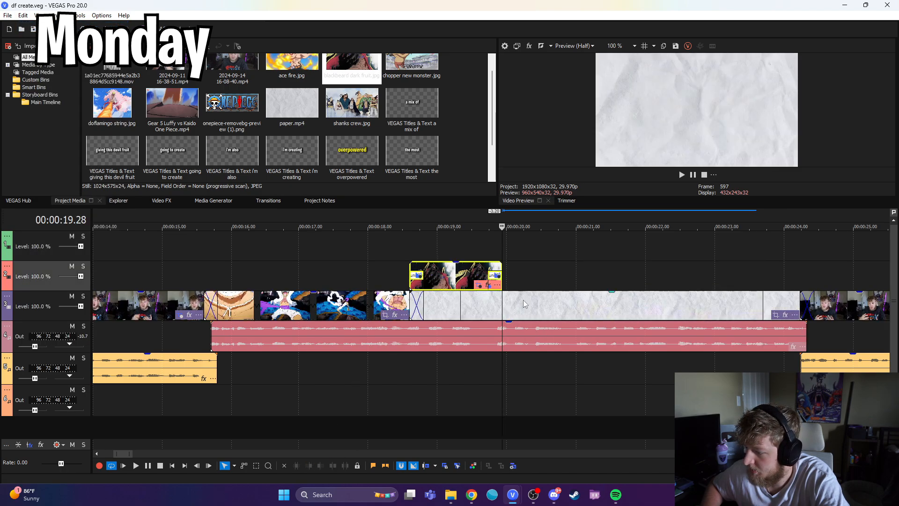
Step: Paste a copy of the "going to create" title over the end of the Blackbeard image and extend it to about 21.04
key(ctrl+v)
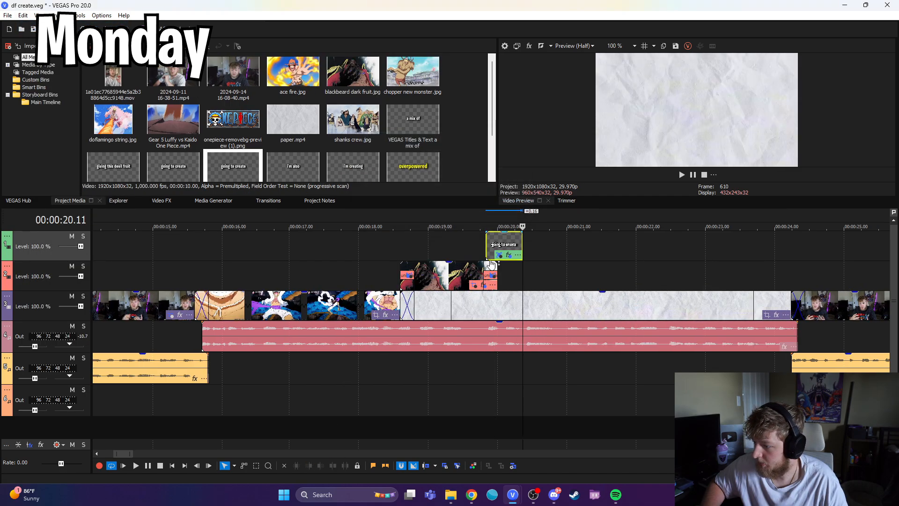
click(493, 245)
click(148, 465)
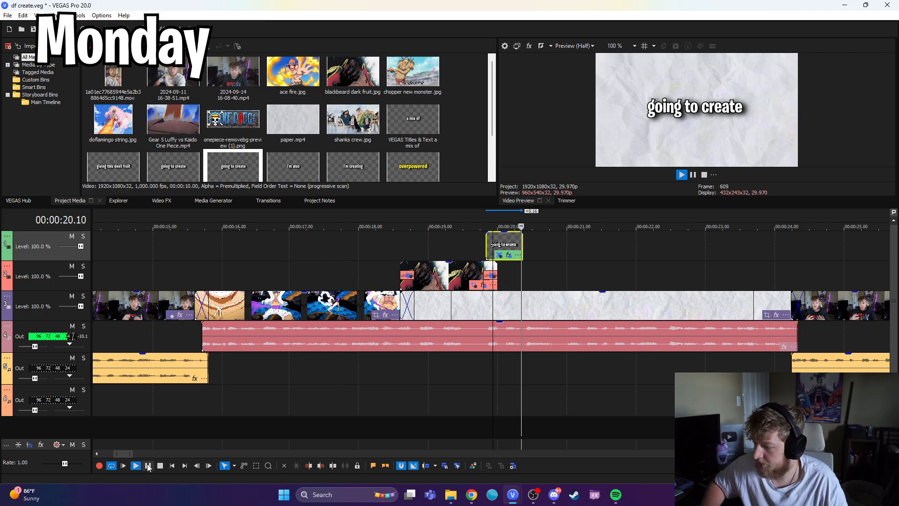
click(148, 466)
drag(522, 248, 578, 243)
Step: Change the pasted title's text to "Blackbeard again..."
click(487, 249)
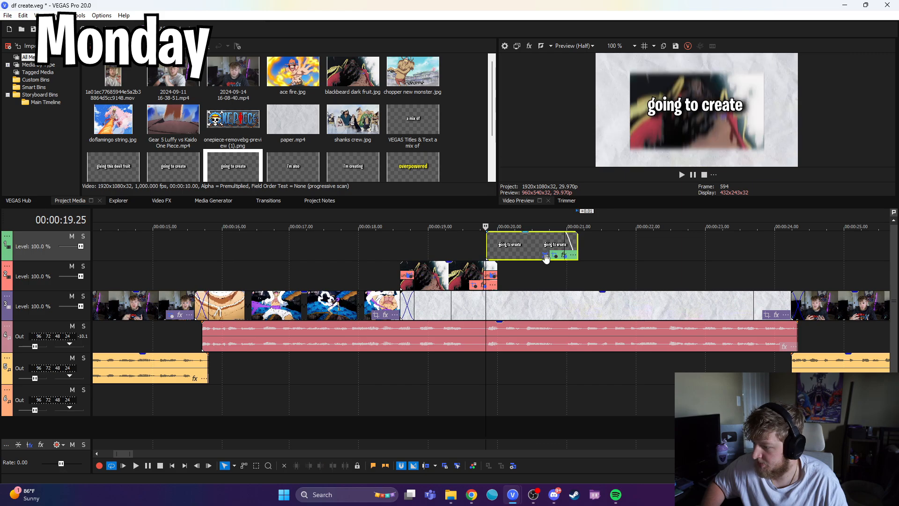
click(544, 254)
drag(304, 192, 159, 192)
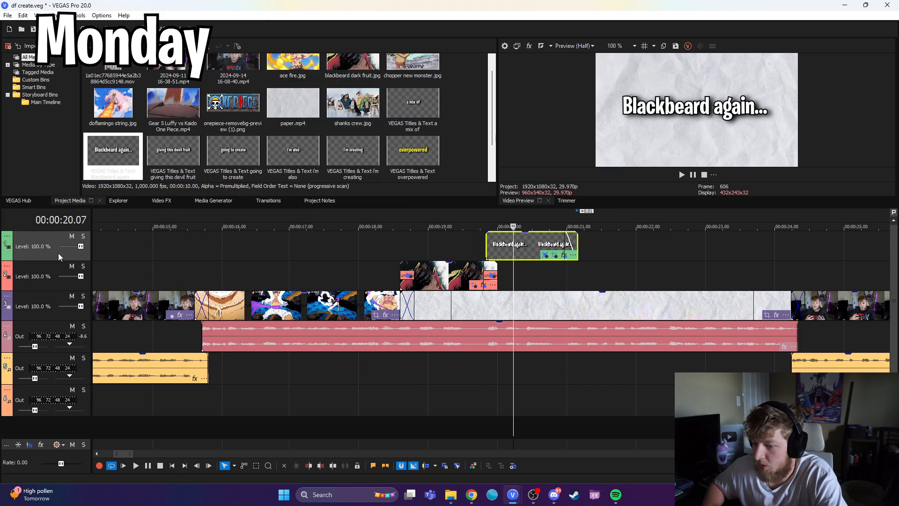
Step: Insert a new video track and move the "Blackbeard again..." title onto the topmost track, starting at 19.25
right_click(58, 253)
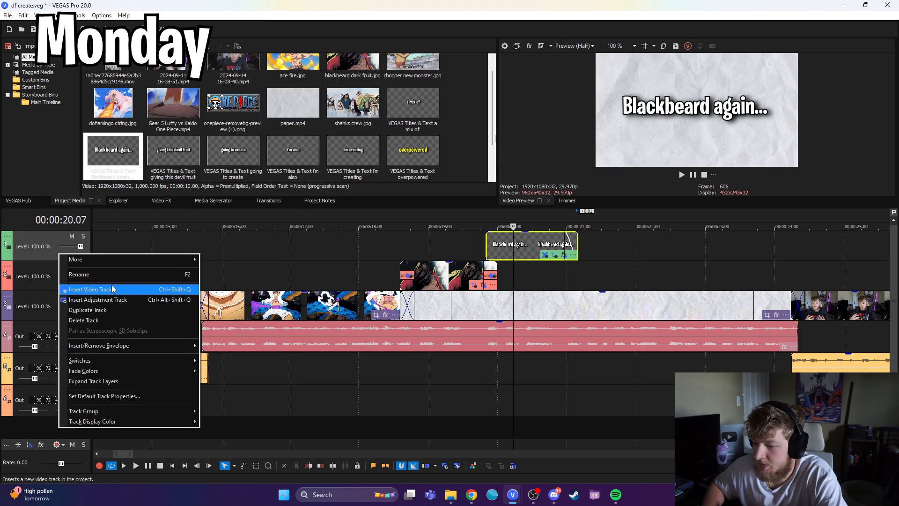
click(80, 289)
drag(487, 271, 485, 246)
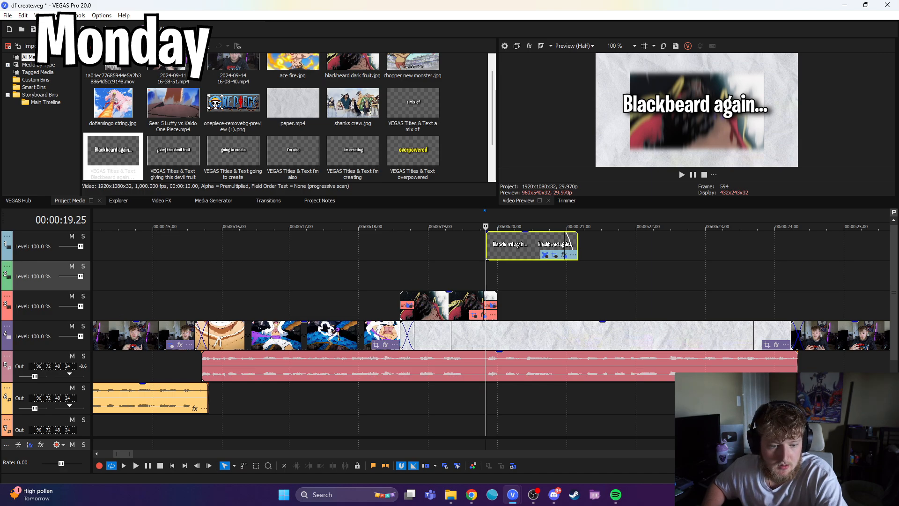
Step: Add the Blackbeard gura image to the second video track below the title and copy the dark fruit image for its attributes
drag(898, 305, 512, 277)
right_click(469, 304)
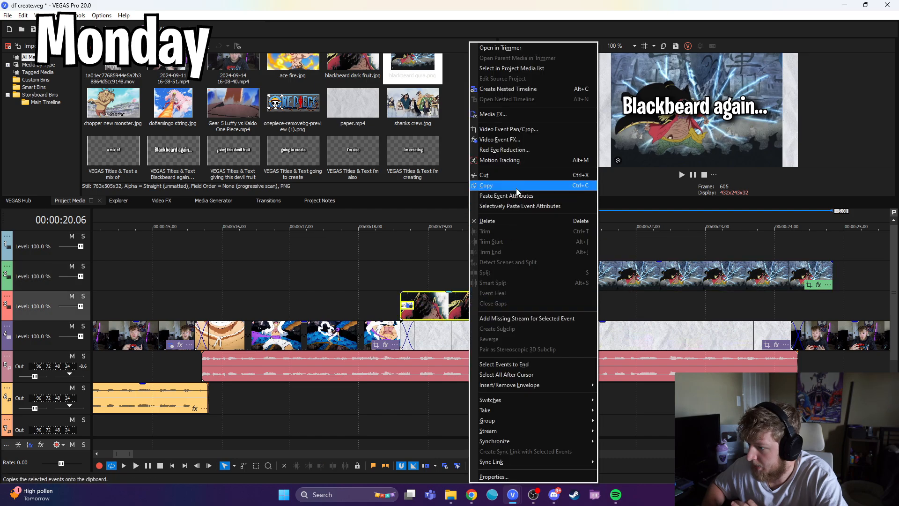
click(516, 187)
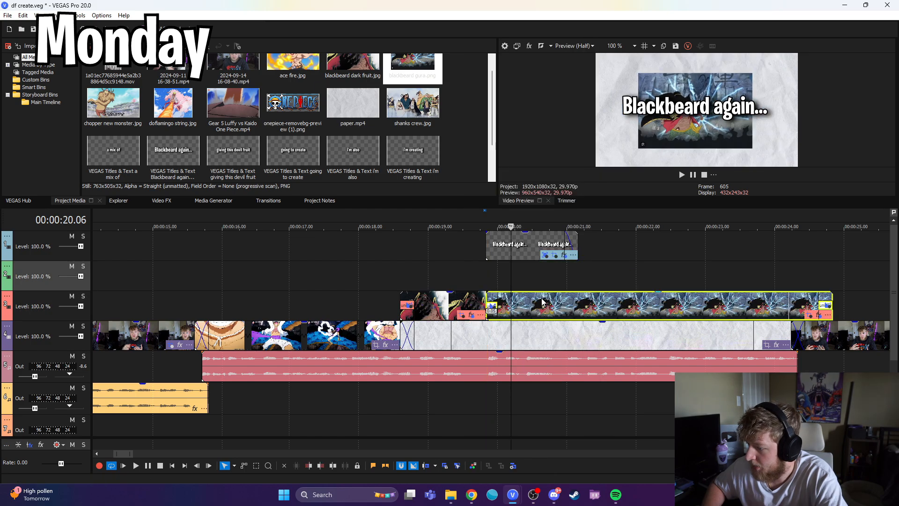
Step: Give the Blackbeard gura image the copied attributes, place it after the dark fruit image on the third track, and trim it to the title's end
scroll(546, 303, up, 1)
drag(545, 303, 549, 313)
drag(458, 307, 463, 307)
scroll(514, 303, down, 1)
click(551, 306)
click(325, 466)
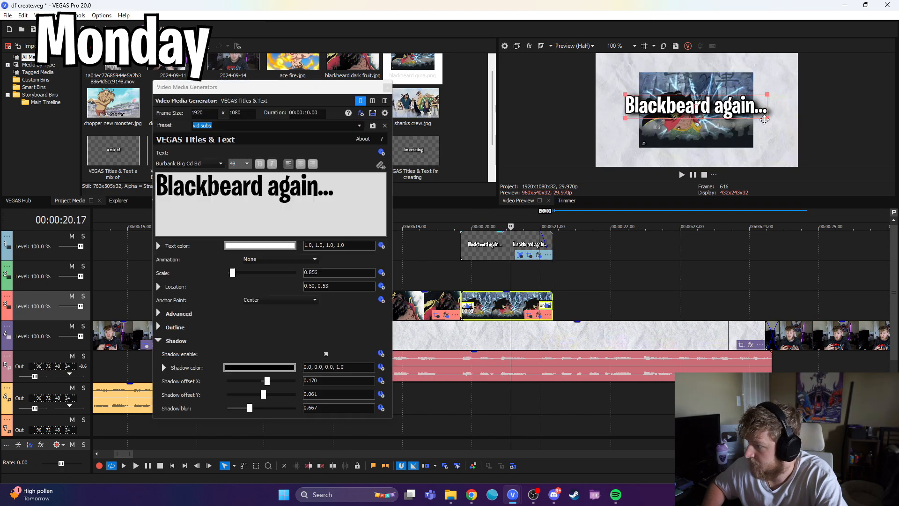
Step: Move the "Blackbeard again..." title to the lower part of the frame, over the image's bottom edge
drag(769, 116, 768, 160)
click(387, 87)
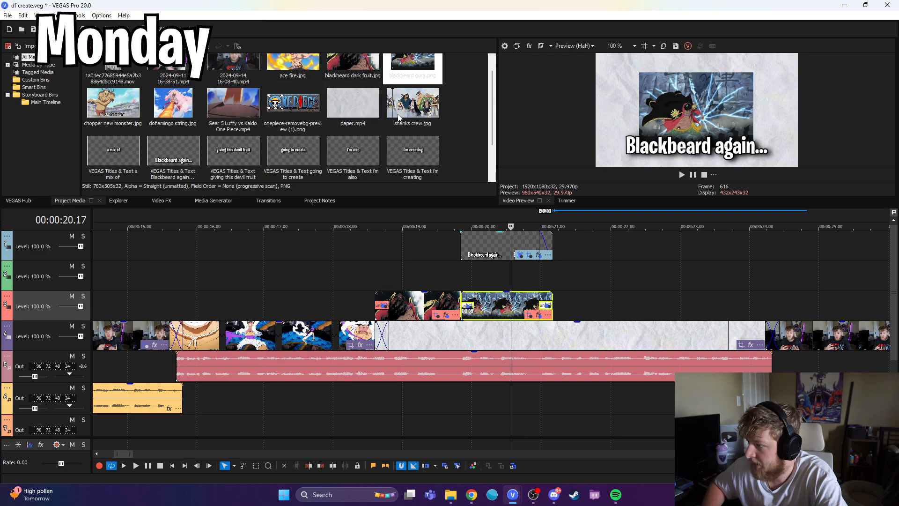
Step: Play back the two Blackbeard images and the "Blackbeard again..." title to check their timing and transition
click(428, 245)
click(136, 466)
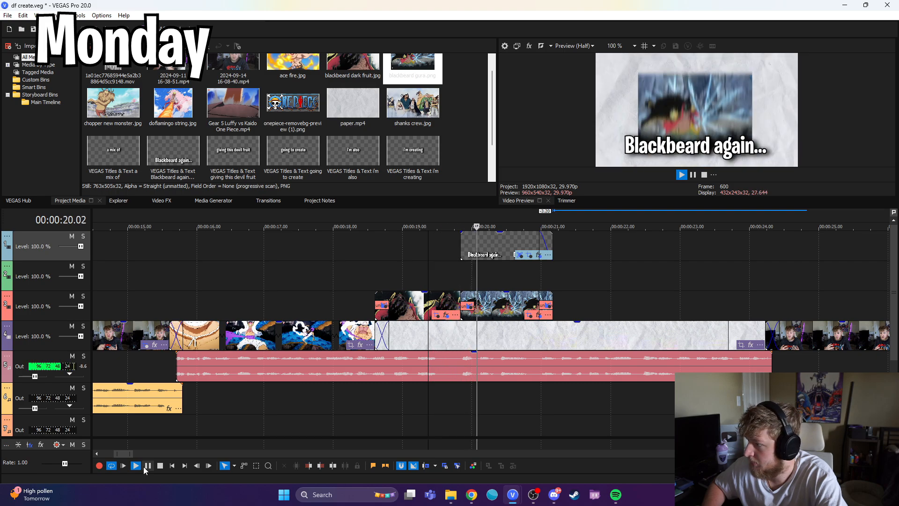
click(146, 467)
click(431, 270)
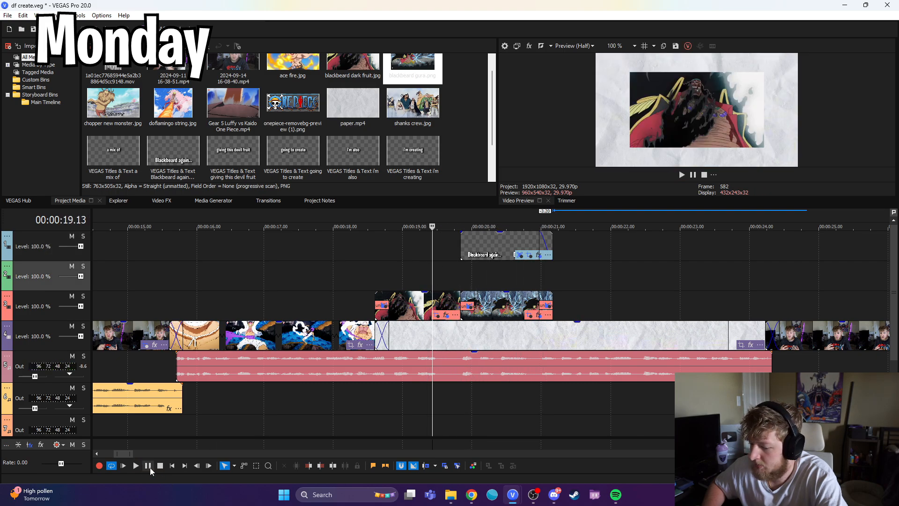
click(147, 468)
click(147, 467)
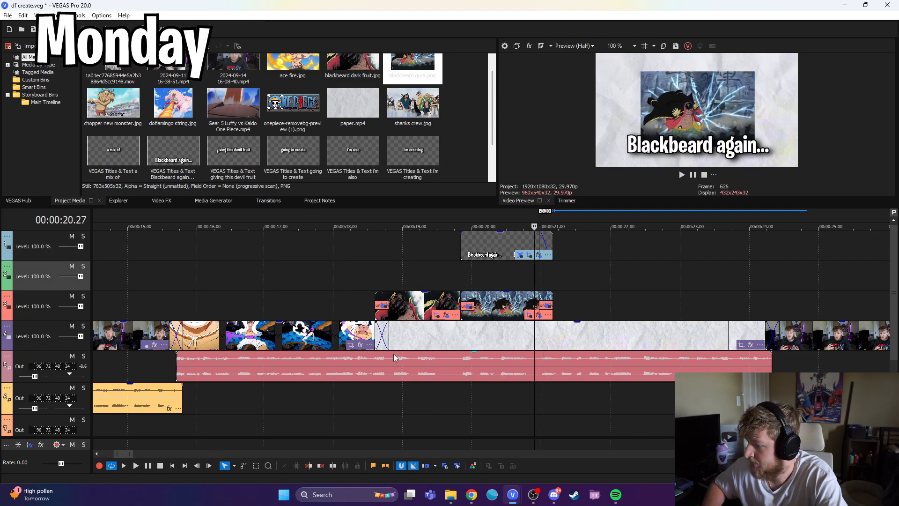
click(436, 281)
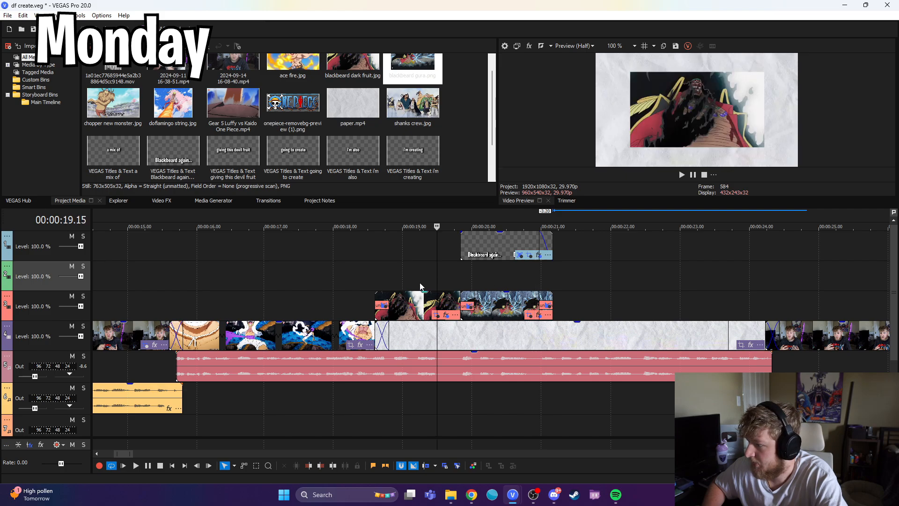
click(148, 467)
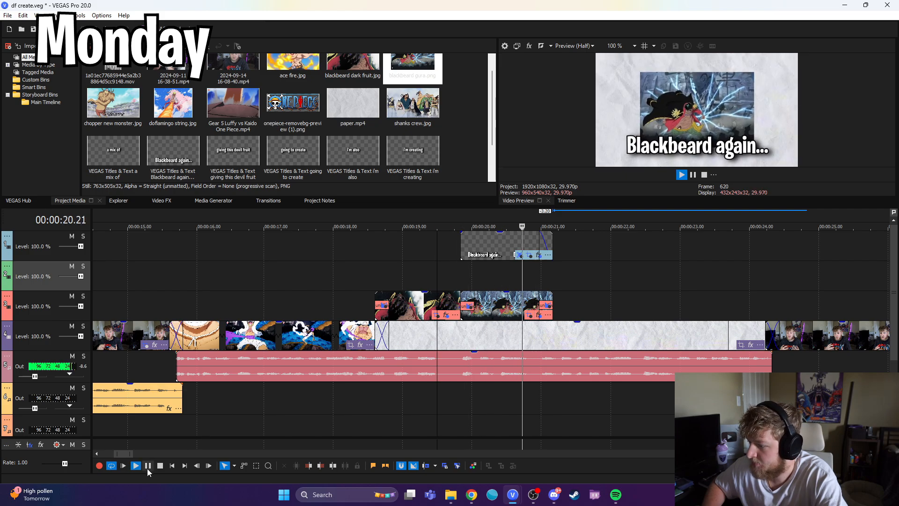
click(148, 468)
Step: Add the Luffy straw hat image after the Blackbeard gura image with the same pasted attributes, ending about two frames past 21.20
scroll(262, 402, down, 3)
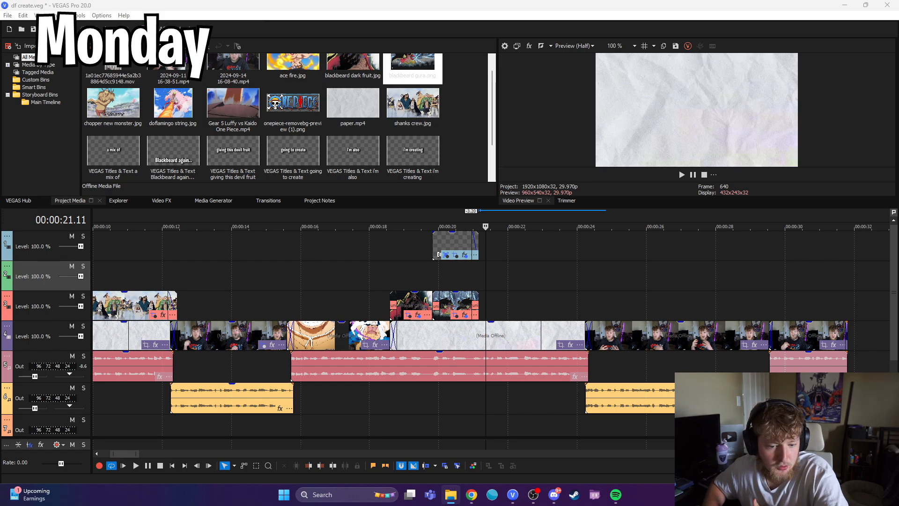
drag(485, 286, 491, 282)
click(498, 276)
right_click(465, 303)
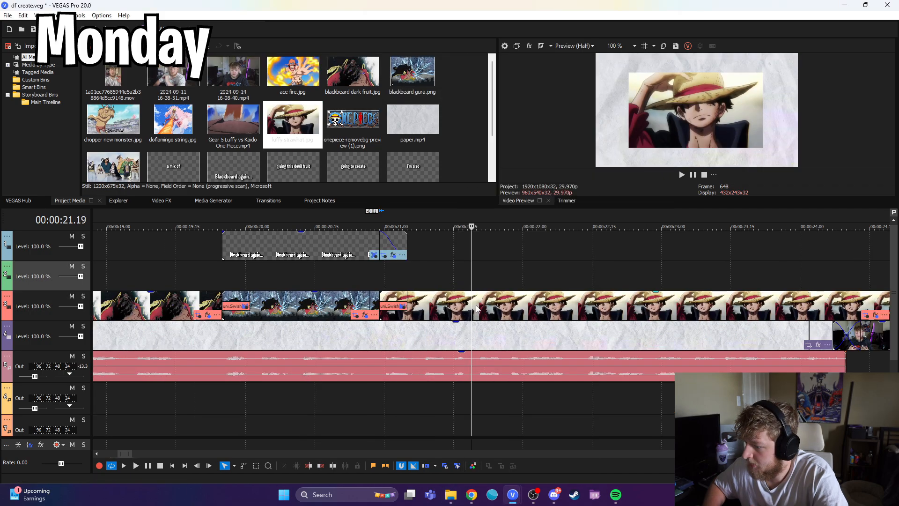
click(476, 306)
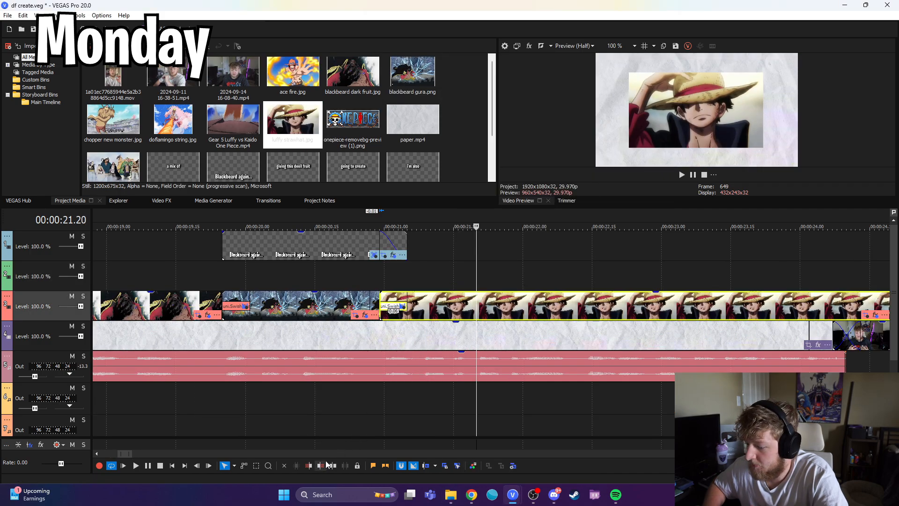
click(322, 465)
drag(476, 311, 485, 312)
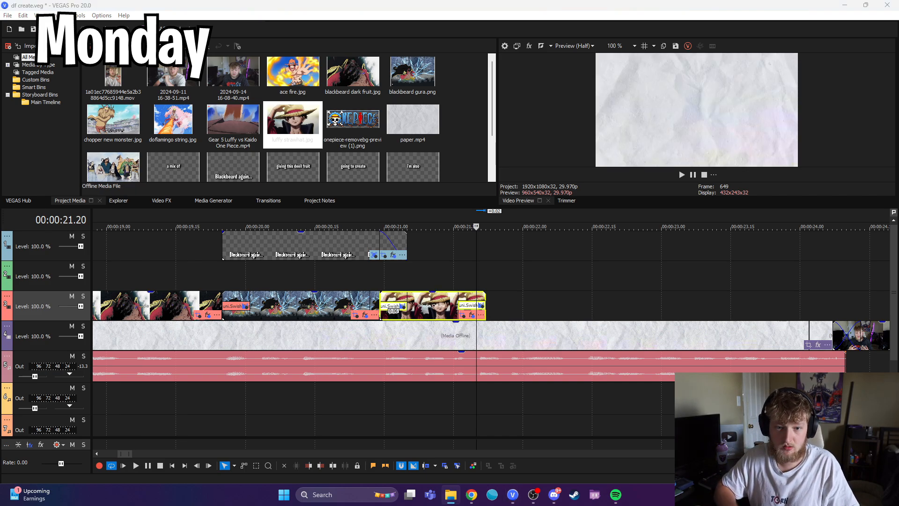
Step: Add the Law shambles image with the pasted attributes to the third video track, overlapping the end of the Luffy image
drag(0, 284, 453, 282)
right_click(484, 278)
click(521, 196)
drag(519, 279, 521, 299)
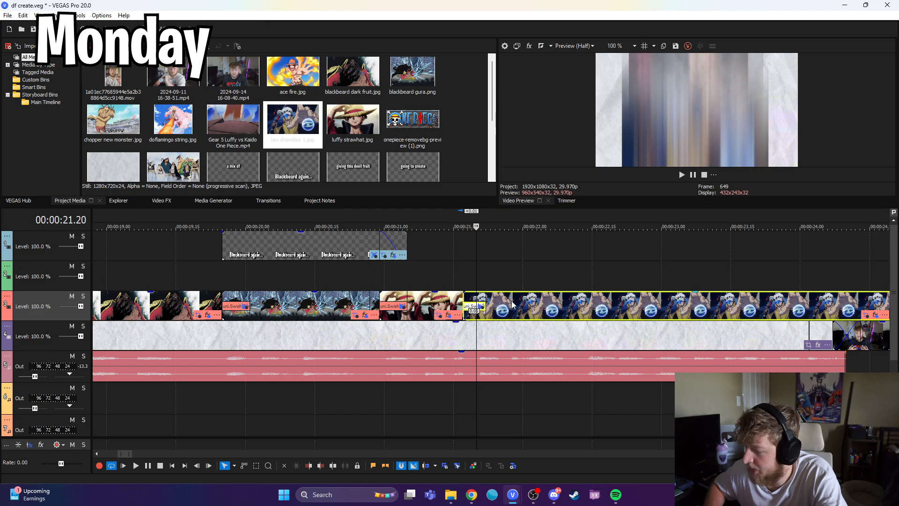
Step: Play through the Law shambles image against the voice-over and trim its end at about 22.17
click(450, 280)
click(136, 465)
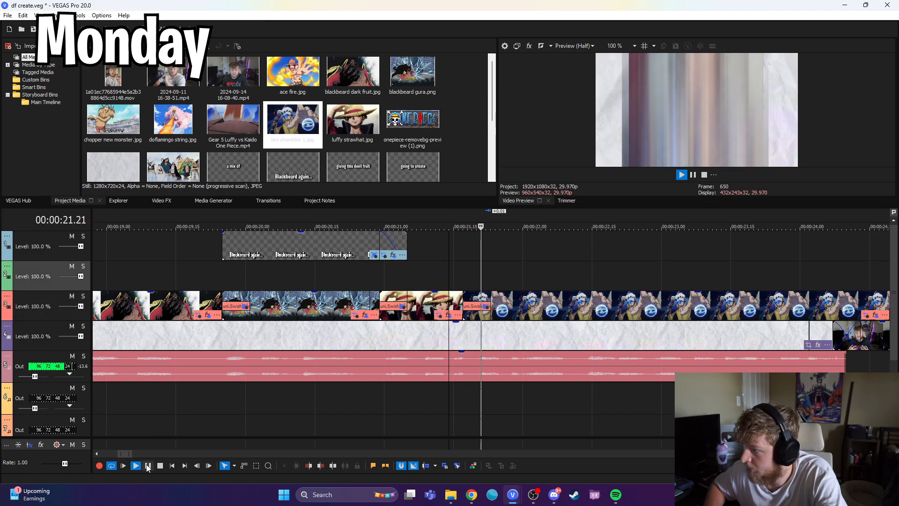
click(148, 465)
click(579, 318)
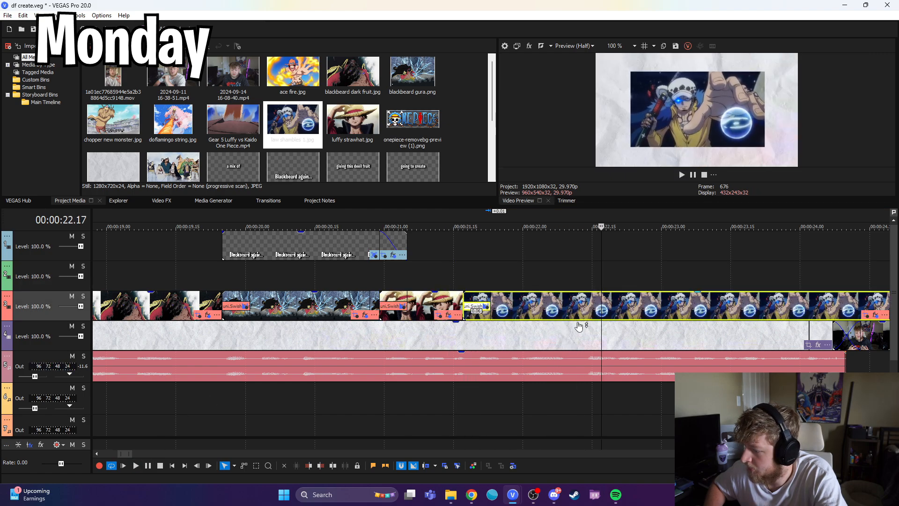
click(321, 468)
Step: Add the Kaido dragon image from the file explorer, paste the event attributes, and overlap it with the end of the Law image
key(alt+Tab)
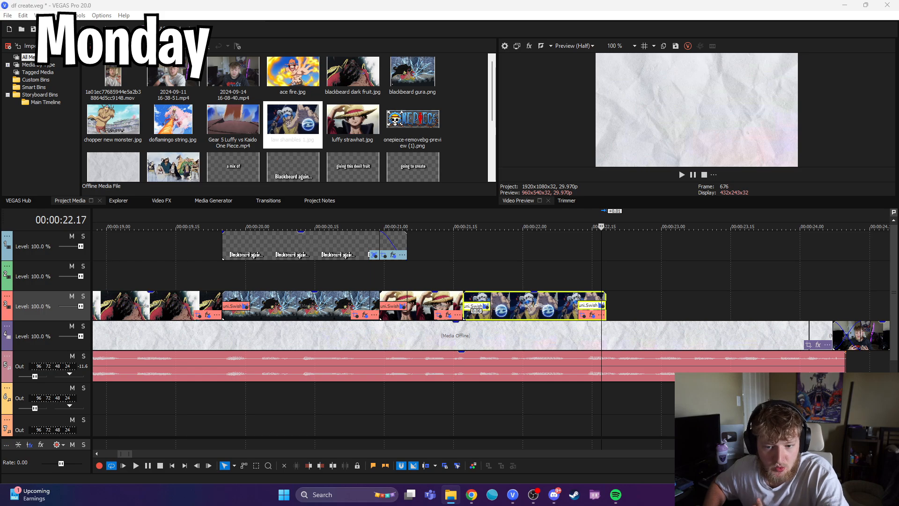
drag(389, 244, 600, 285)
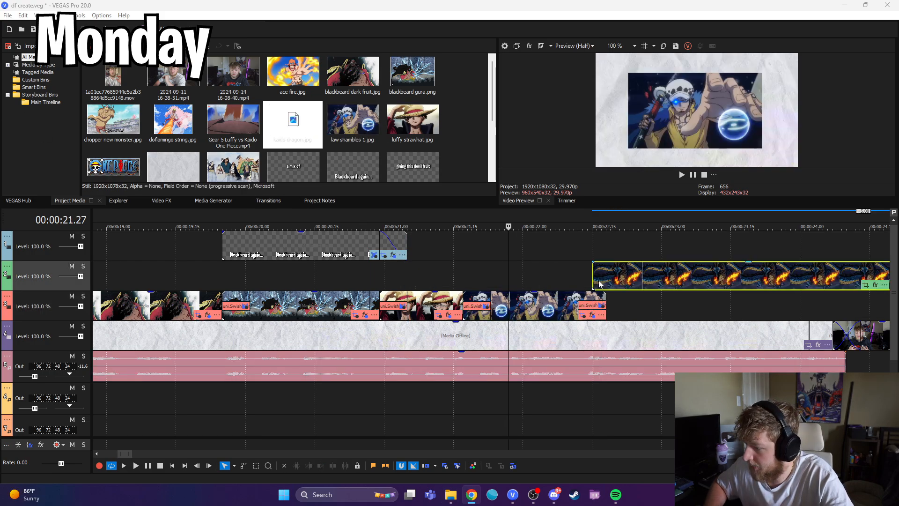
right_click(610, 280)
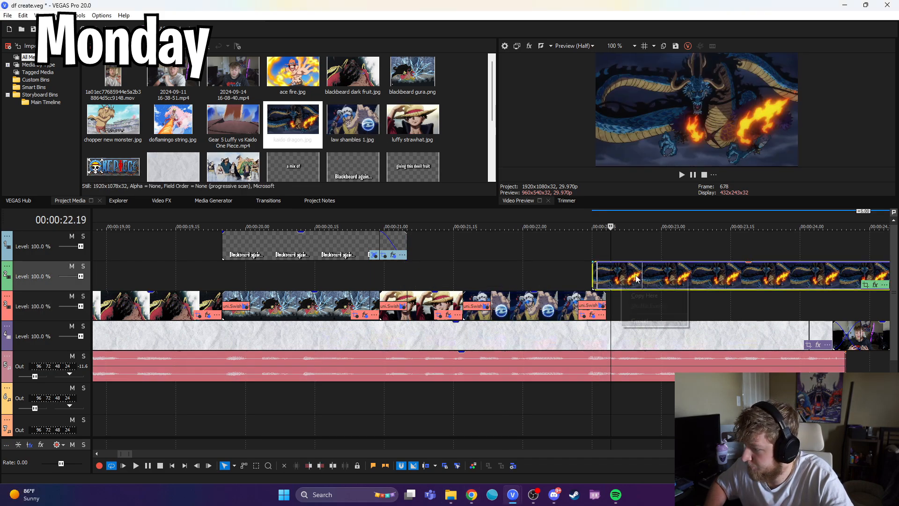
right_click(642, 266)
click(679, 197)
drag(647, 282, 639, 311)
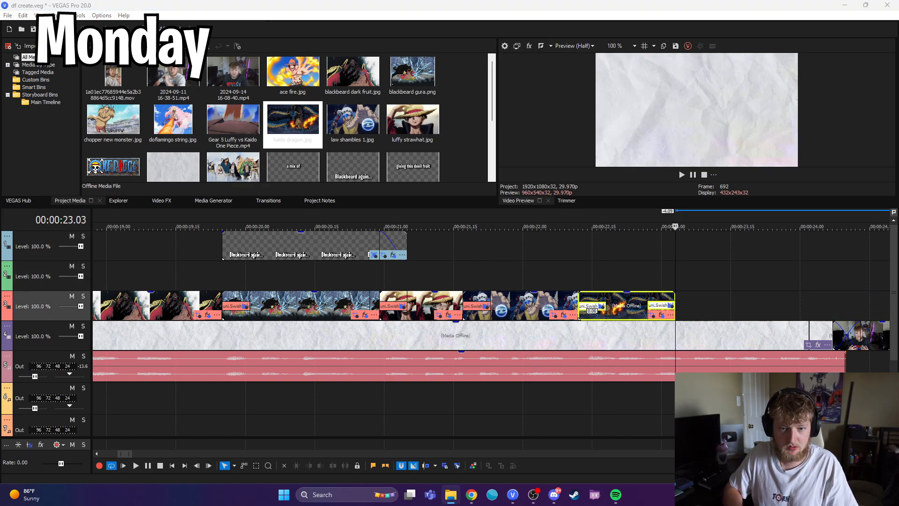
Step: Add the Marco phoenix image with the pasted attributes to the third video track, following the Kaido dragon image
drag(436, 306, 650, 279)
click(703, 279)
right_click(715, 278)
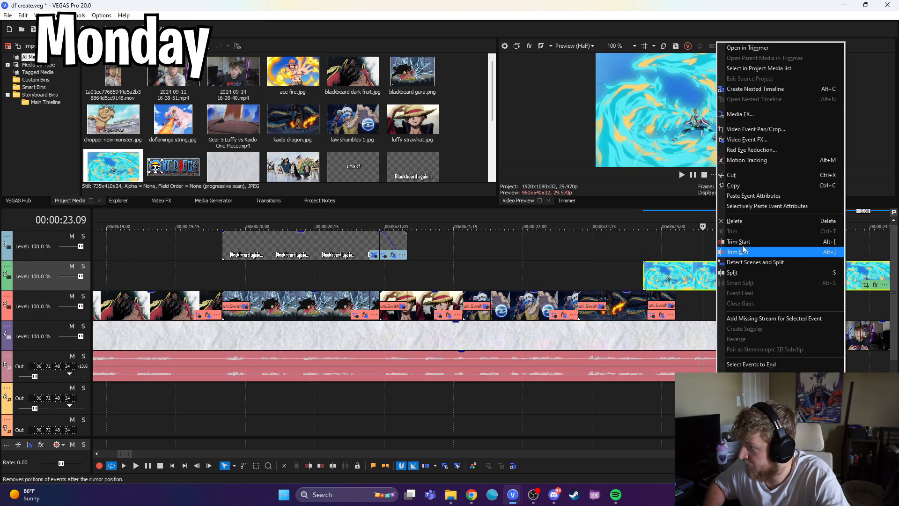
click(752, 196)
scroll(593, 267, down, 2)
scroll(553, 276, up, 2)
drag(517, 283, 482, 311)
Step: Animate a gradual Pan/Crop zoom-in on the talking-head clip after the Marco image and scrub through it to check the movement
click(405, 278)
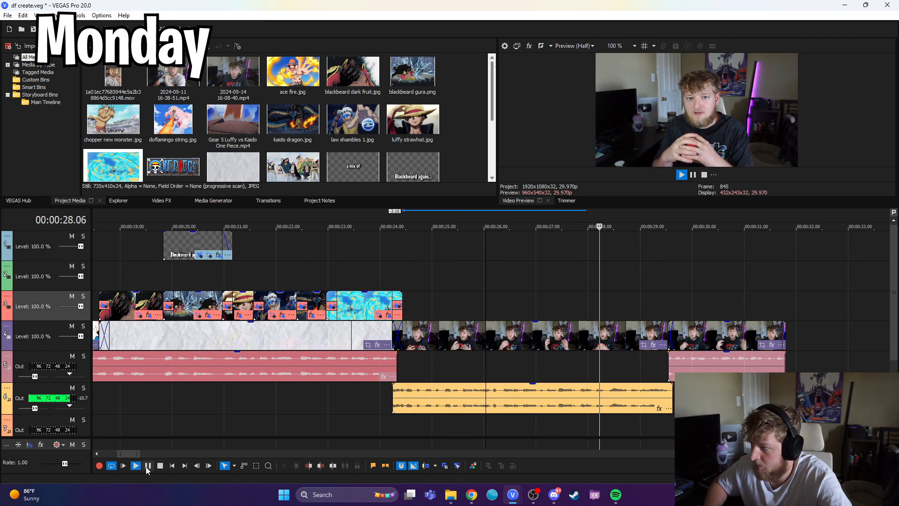
click(148, 466)
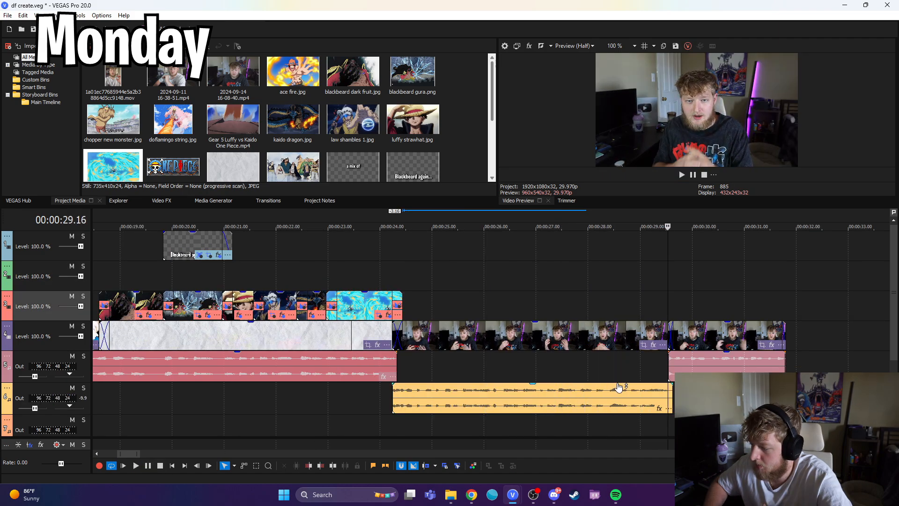
click(643, 346)
drag(463, 209, 459, 210)
click(597, 365)
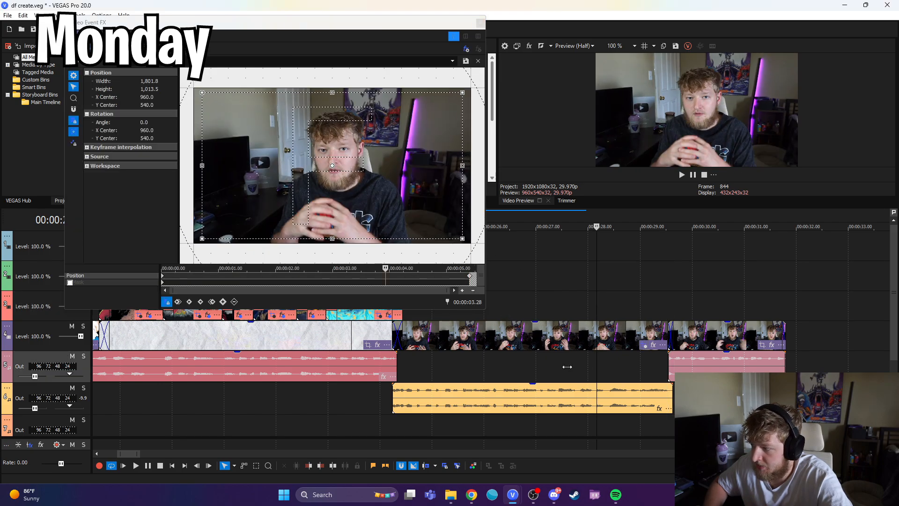
drag(593, 366, 517, 365)
click(465, 365)
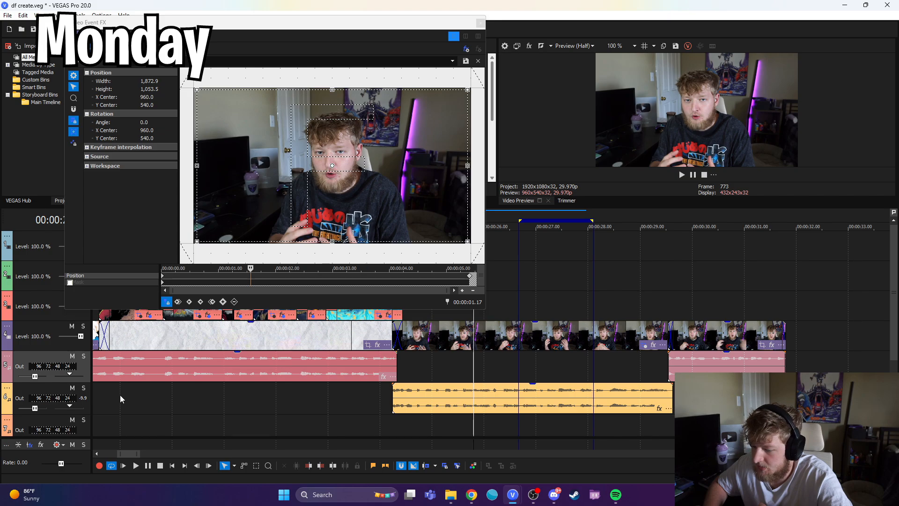
drag(120, 398, 132, 398)
click(480, 23)
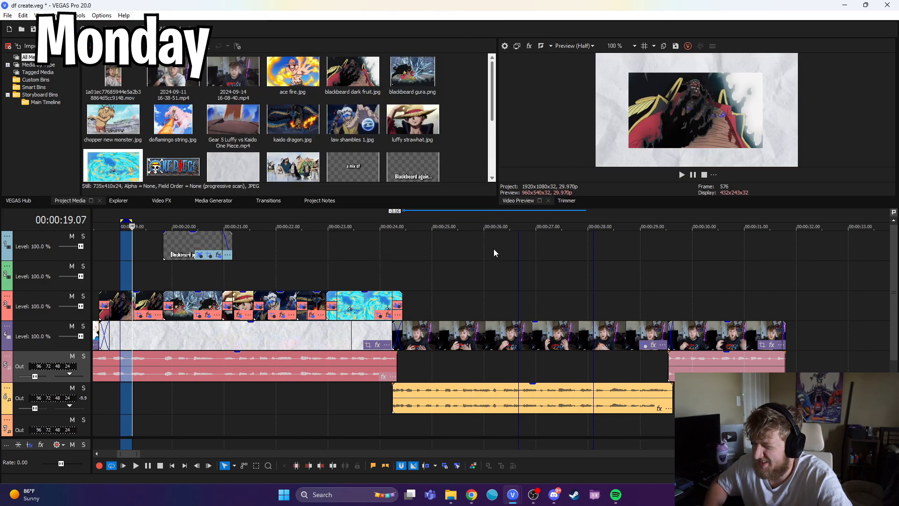
Step: Set the yellow title at the start of the next paper background to read "the issue is"
click(456, 297)
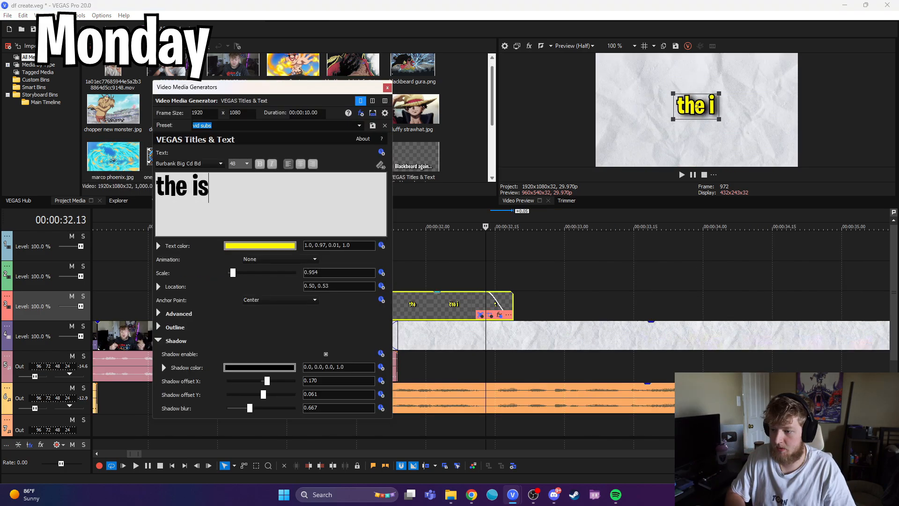
text(sue is)
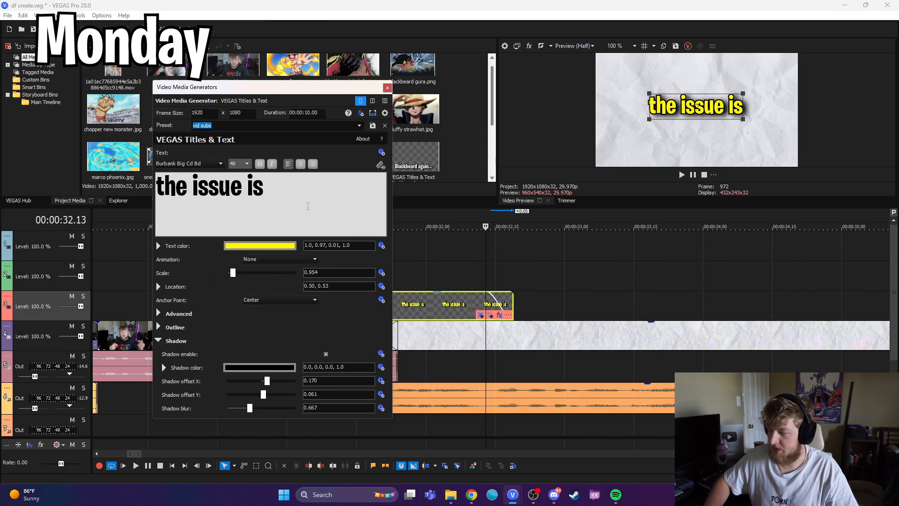
click(387, 87)
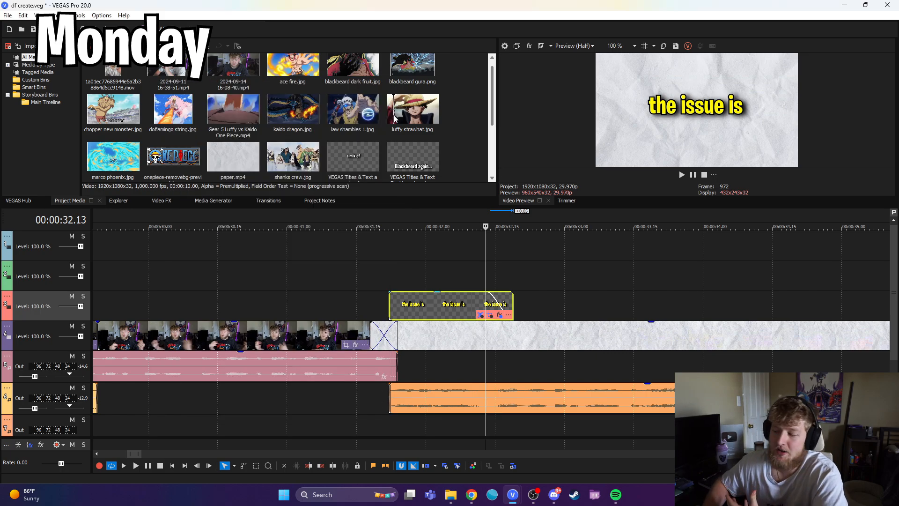
Step: Look over the whole timeline from the beginning of the intro and return to the end of the "the issue is" title
scroll(351, 323, down, 3)
scroll(177, 294, down, 5)
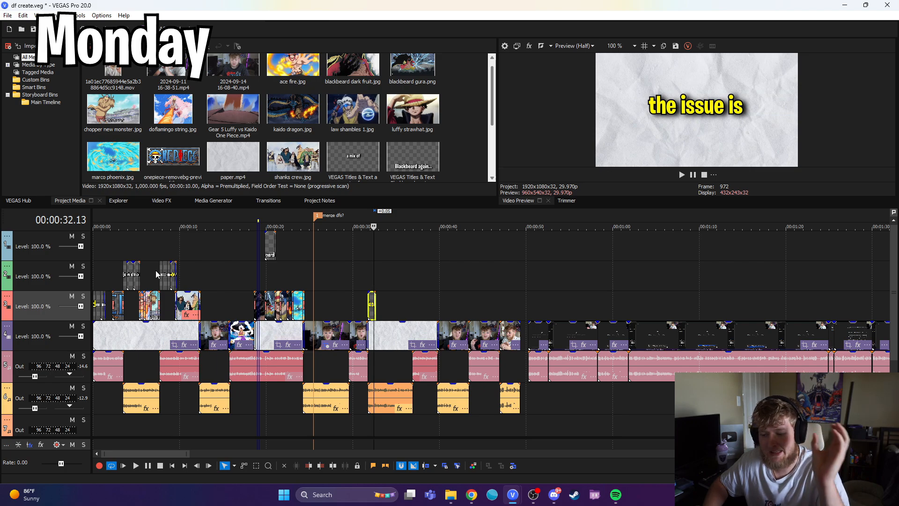
click(180, 257)
key(space)
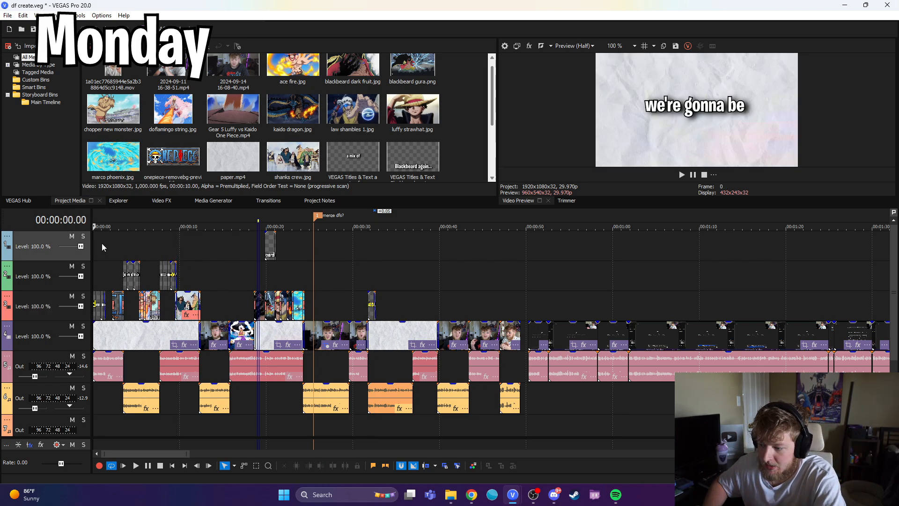
click(377, 267)
scroll(431, 304, up, 4)
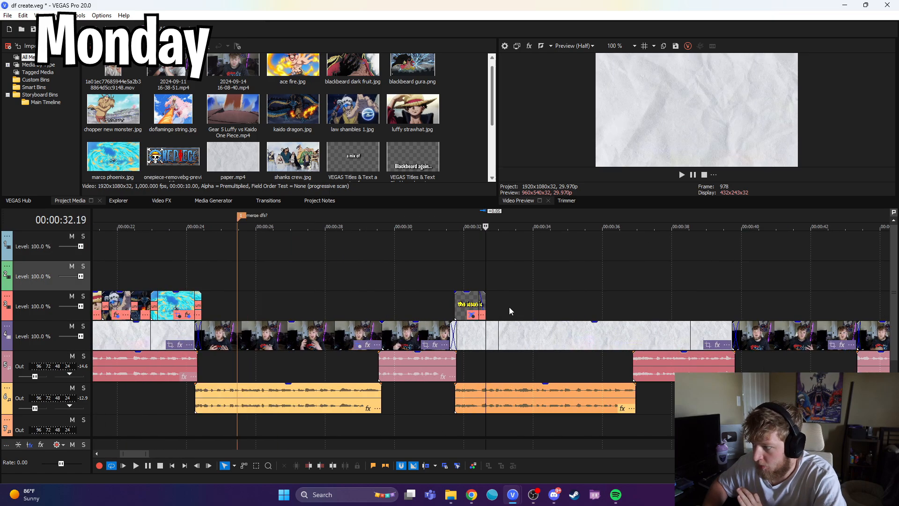
Step: Play and scrub the empty paper section after the "the issue is" title to find where the voice-over needs visuals
scroll(473, 278, up, 2)
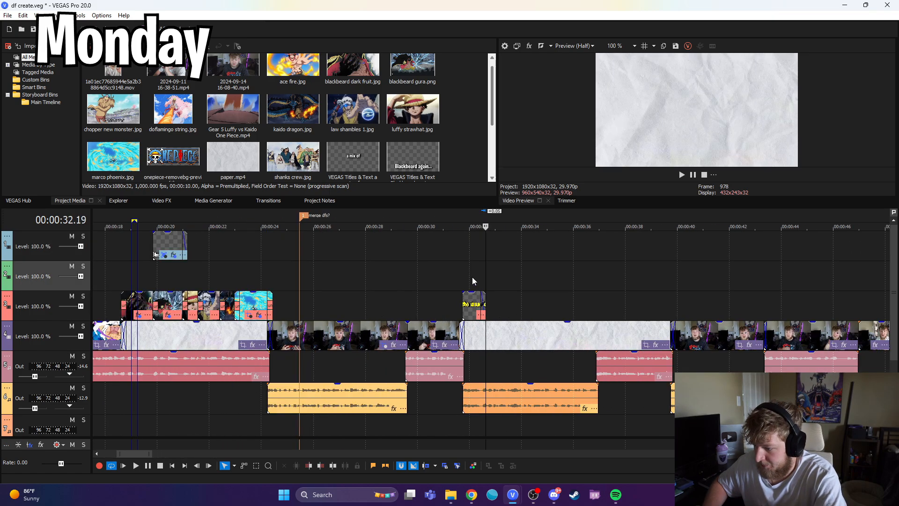
click(472, 280)
scroll(466, 285, up, 1)
click(146, 467)
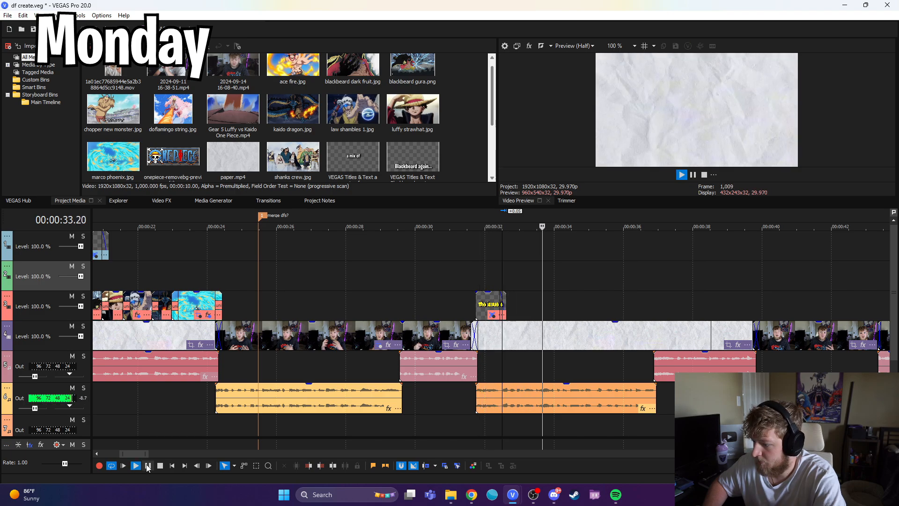
click(148, 466)
click(148, 467)
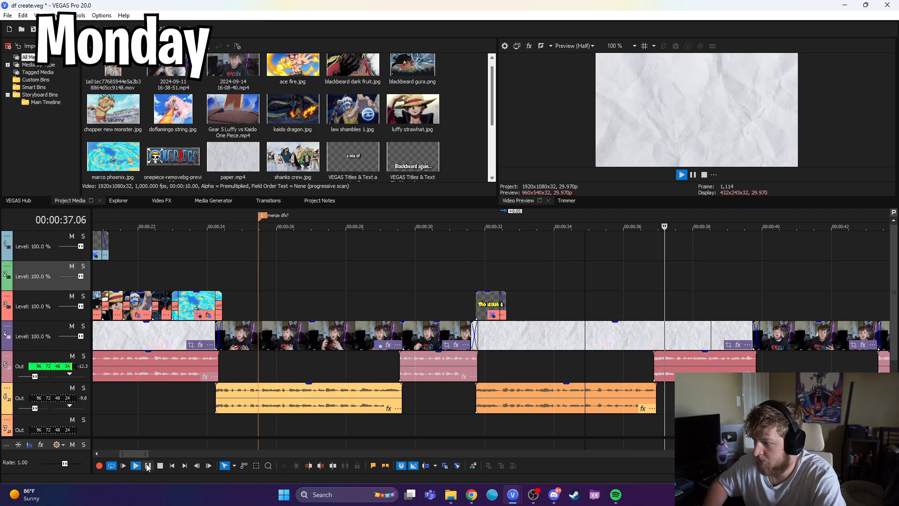
click(505, 273)
drag(506, 275, 556, 271)
key(space)
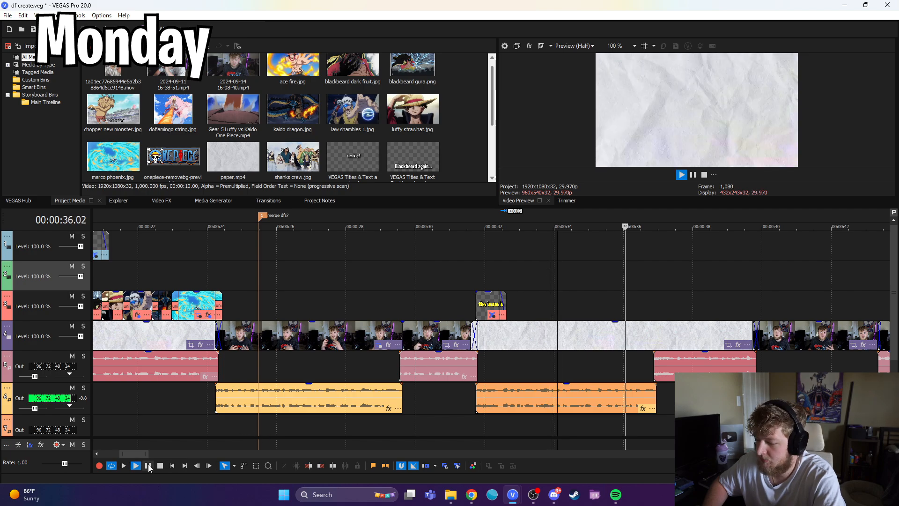
click(593, 308)
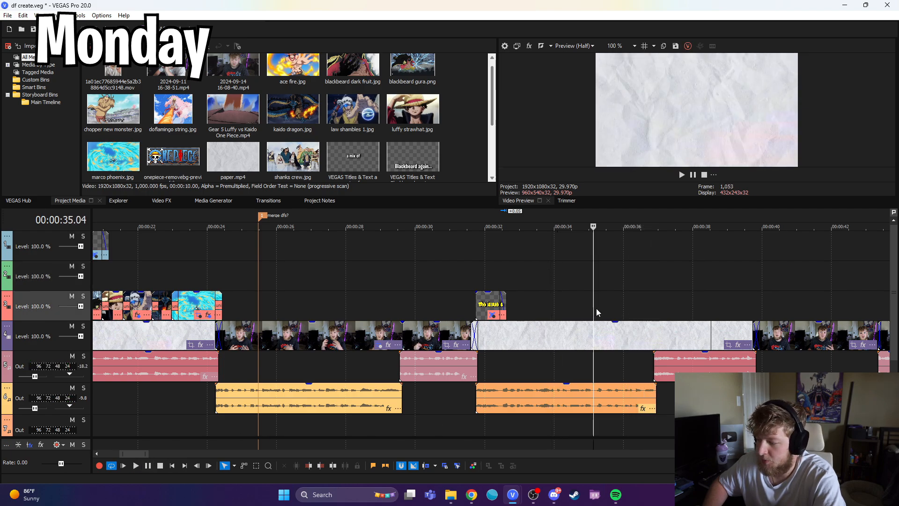
drag(594, 310, 633, 300)
click(582, 294)
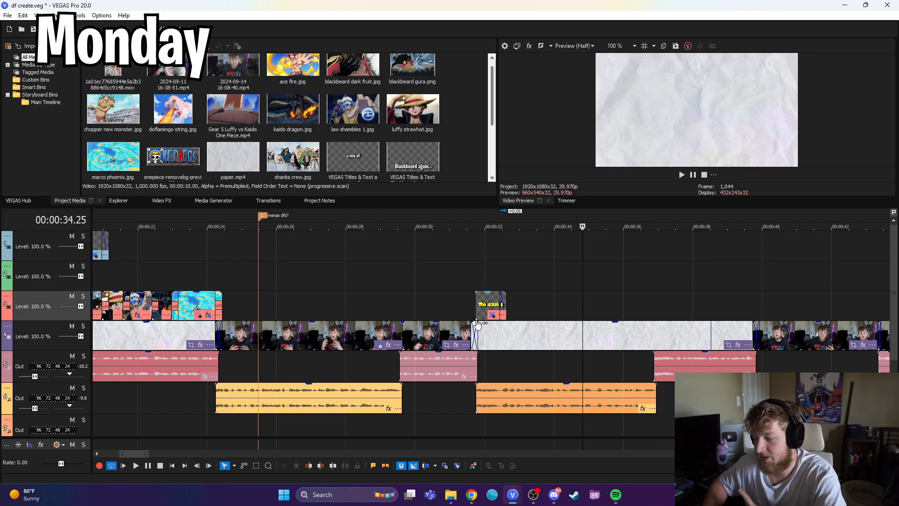
Step: Trim the end of the Luffy image on the second video track to about 00:00:35.07 and review it within the intro
key(alt+Tab)
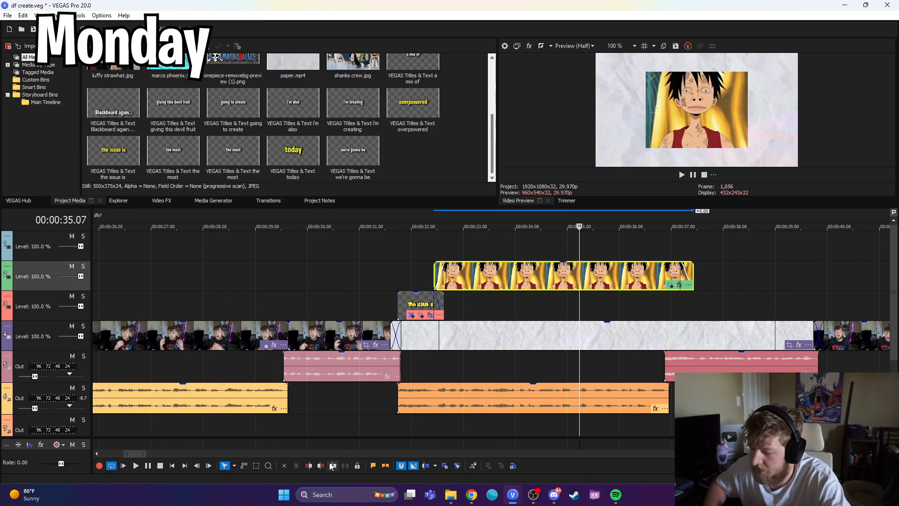
click(332, 465)
click(433, 260)
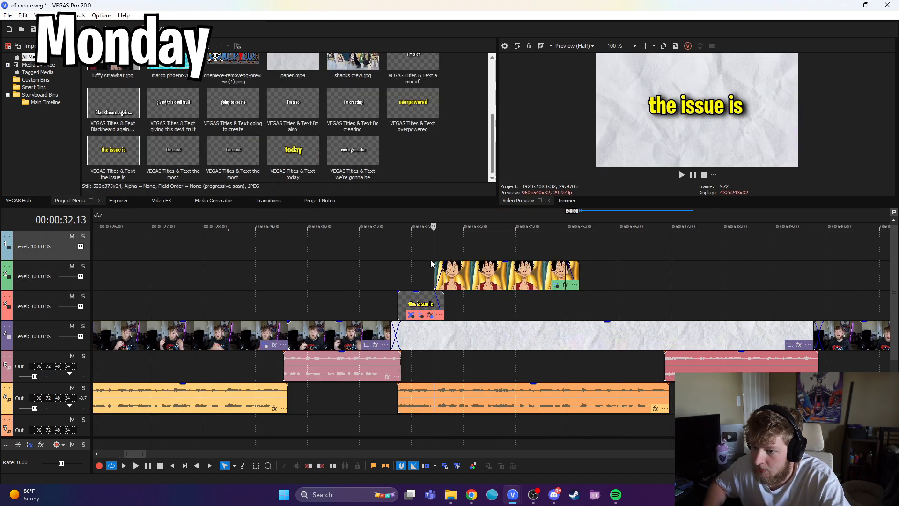
click(576, 303)
scroll(262, 408, down, 1)
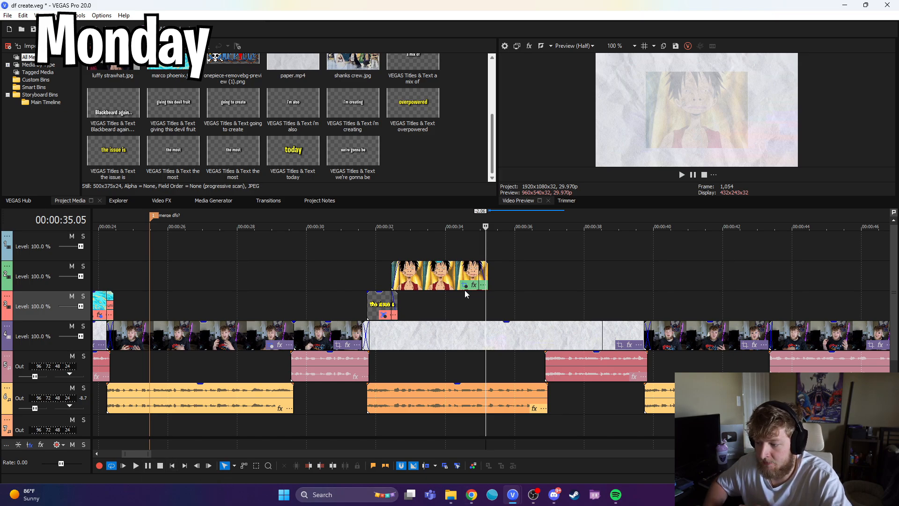
click(393, 248)
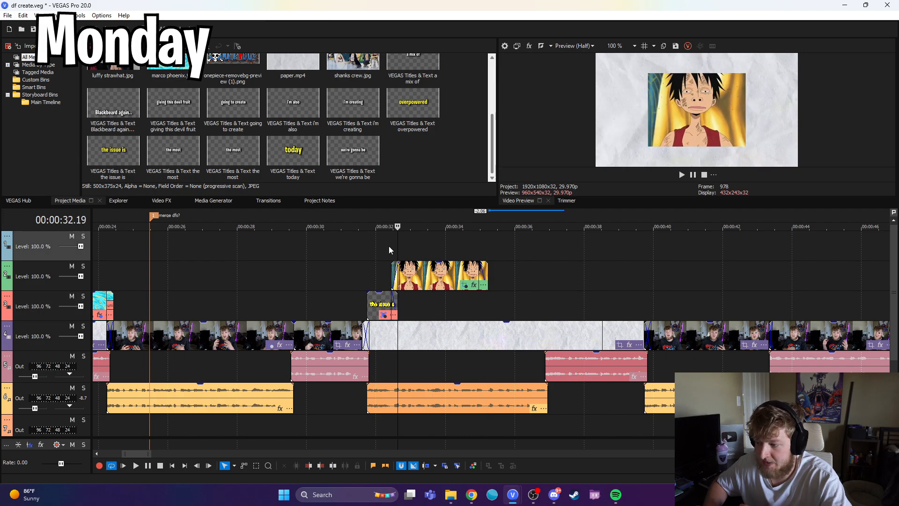
scroll(440, 293, down, 5)
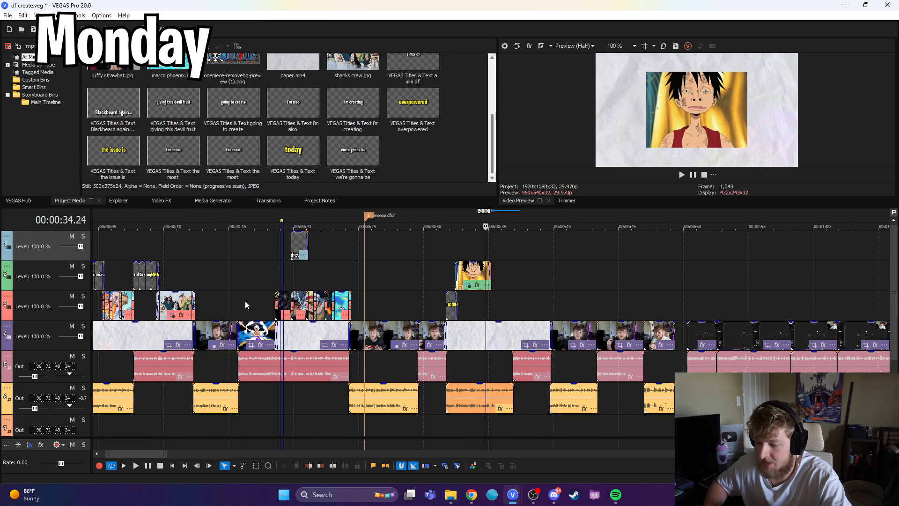
click(244, 310)
mouse_move(244, 310)
mouse_down()
mouse_move(365, 299)
mouse_move(406, 307)
mouse_move(242, 310)
mouse_up()
key(space)
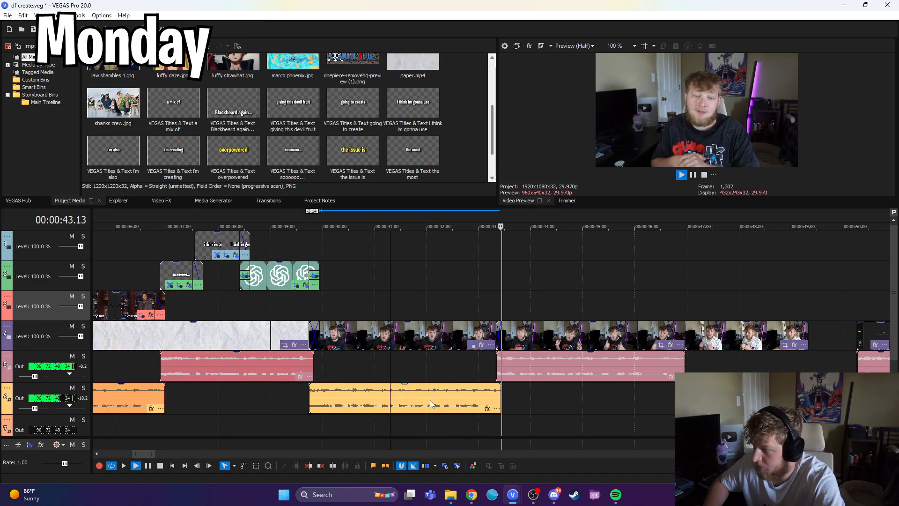
Step: Trim the start of the talking-head clip to the end of the yellow audio clip at about 00:00:43.13 and play it back
click(497, 336)
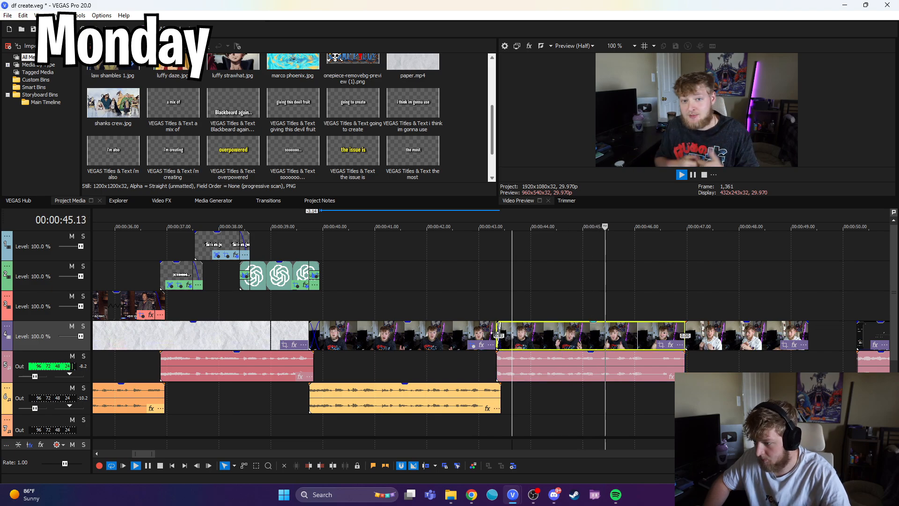
drag(496, 333, 500, 334)
click(500, 308)
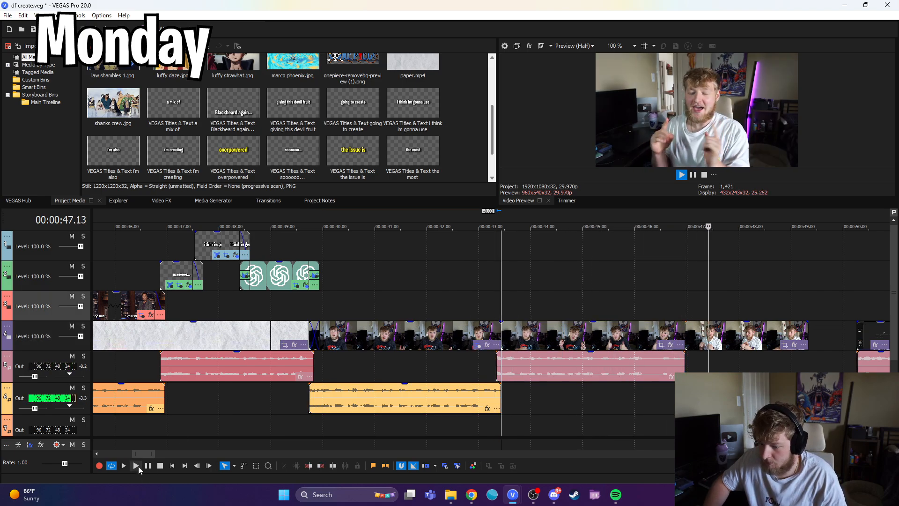
click(137, 466)
click(153, 467)
Step: Split the talking-head clip at about 00:00:44.18 and 00:00:46.13, and adjust the edges at the new cuts
click(558, 335)
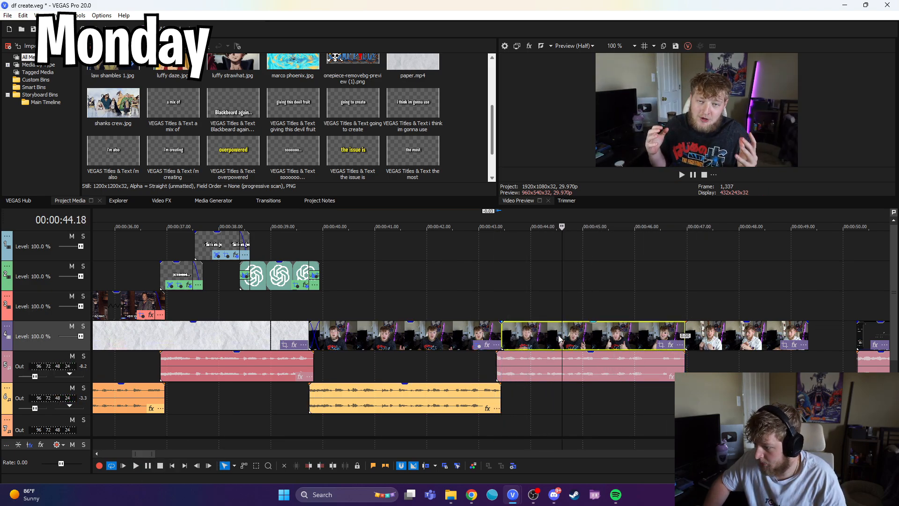
click(341, 465)
drag(556, 309, 658, 308)
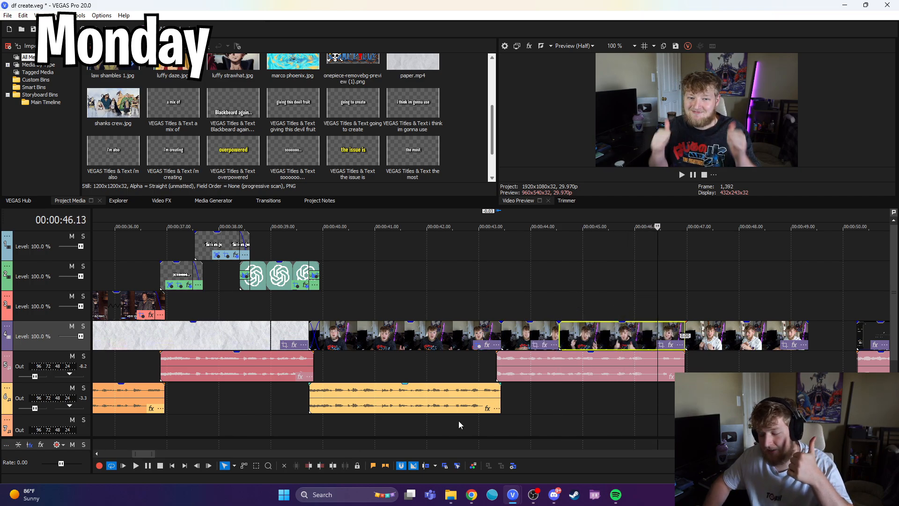
key(s)
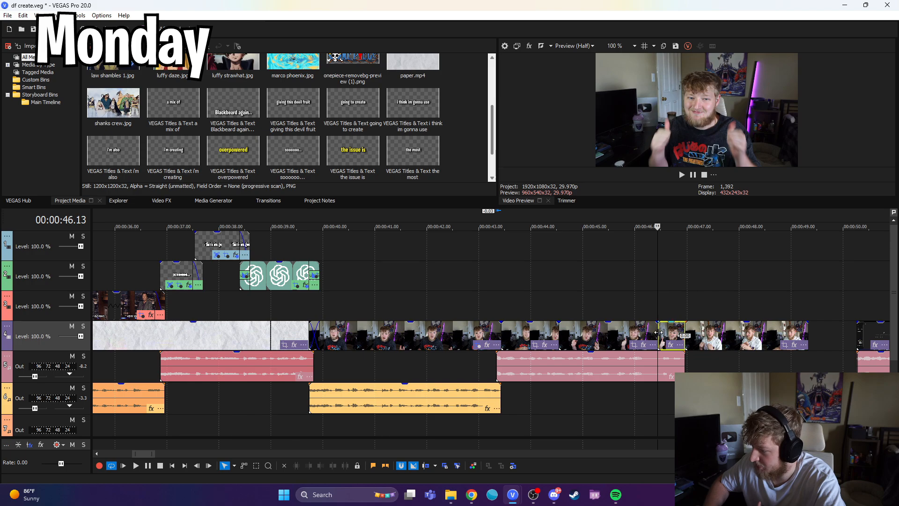
drag(659, 331, 648, 331)
drag(557, 339, 557, 340)
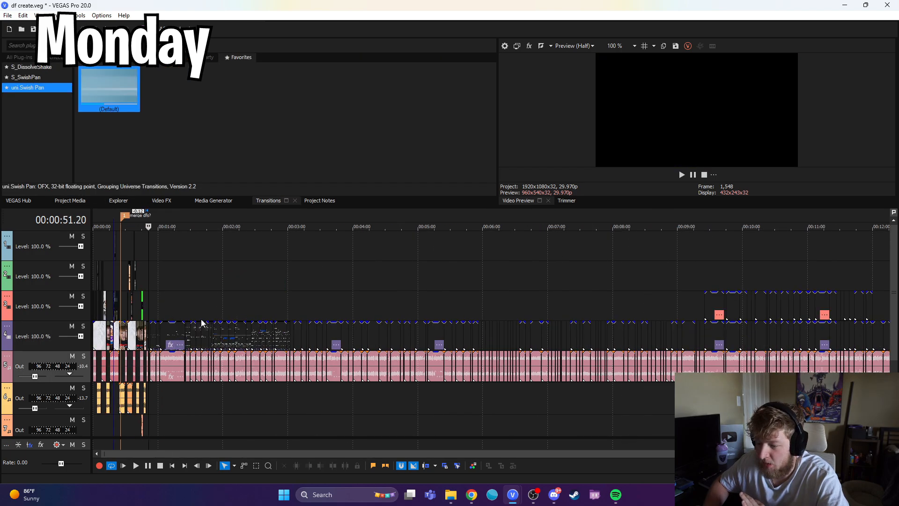
Step: Review the end of the intro and look over the unedited screen-recording section that follows it
click(169, 311)
scroll(170, 311, up, 2)
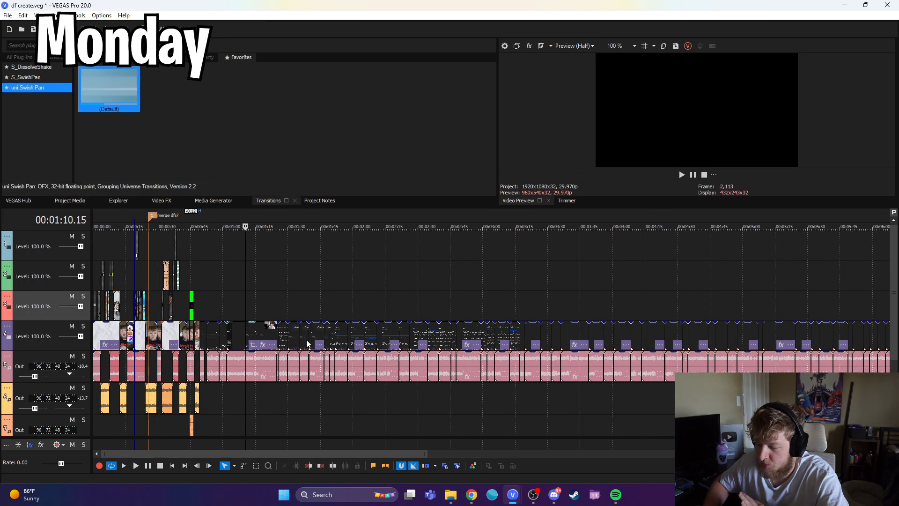
click(264, 307)
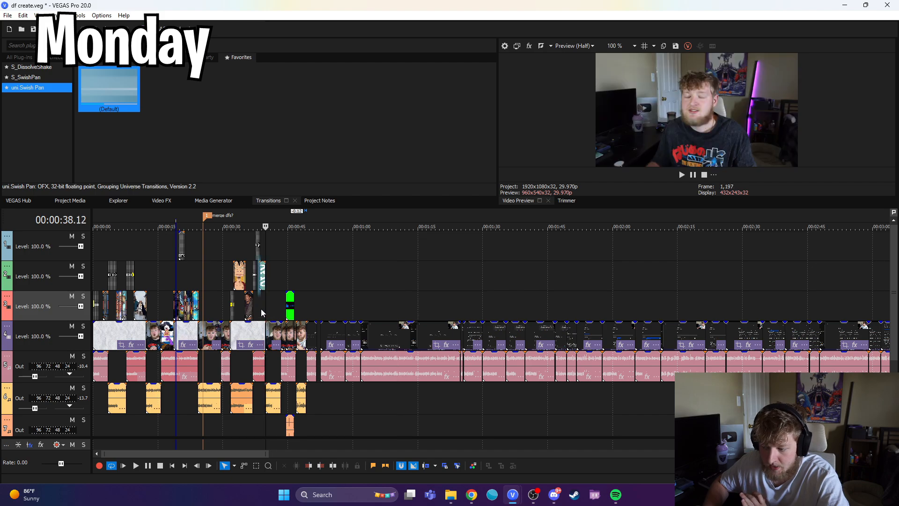
key(space)
mouse_move(258, 307)
mouse_down()
mouse_move(226, 316)
mouse_move(256, 319)
mouse_up()
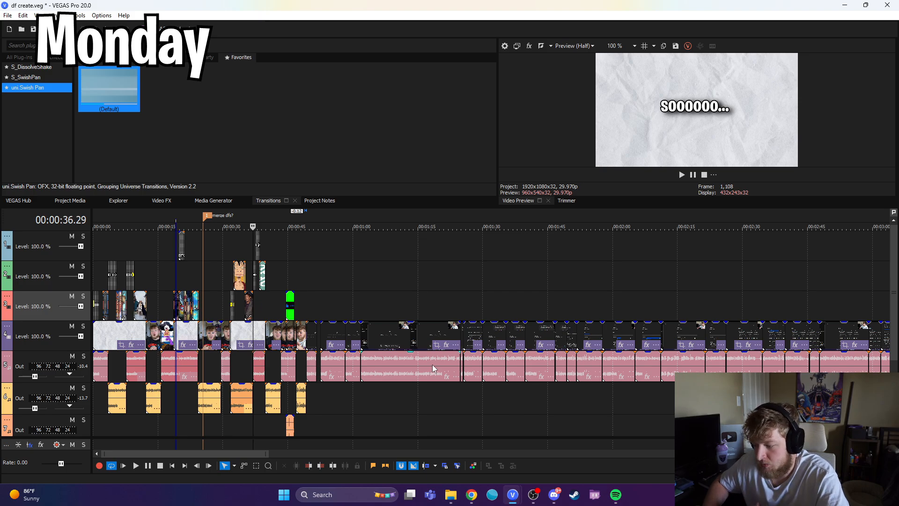
scroll(432, 364, down, 5)
click(310, 311)
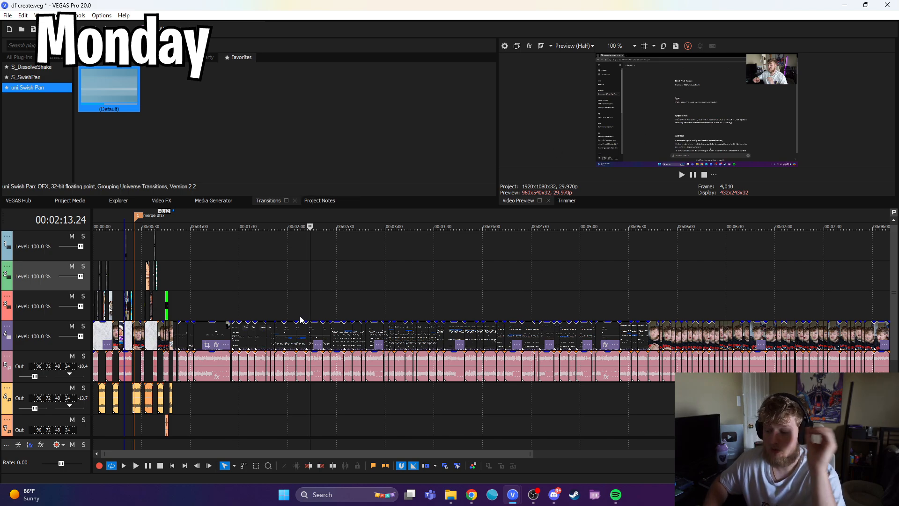
scroll(240, 355, down, 3)
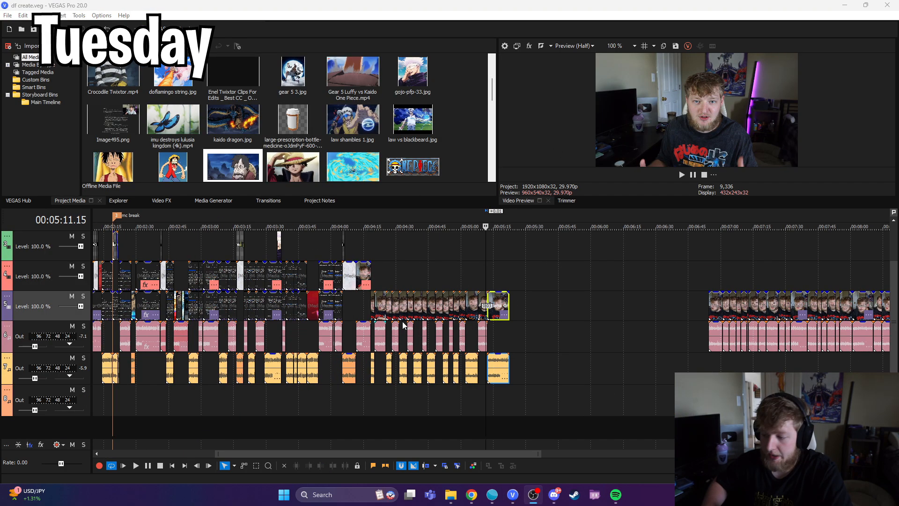
Step: Look over the whole edited timeline and scrub the screen-recording section after the intro up to about 00:01:47
click(206, 403)
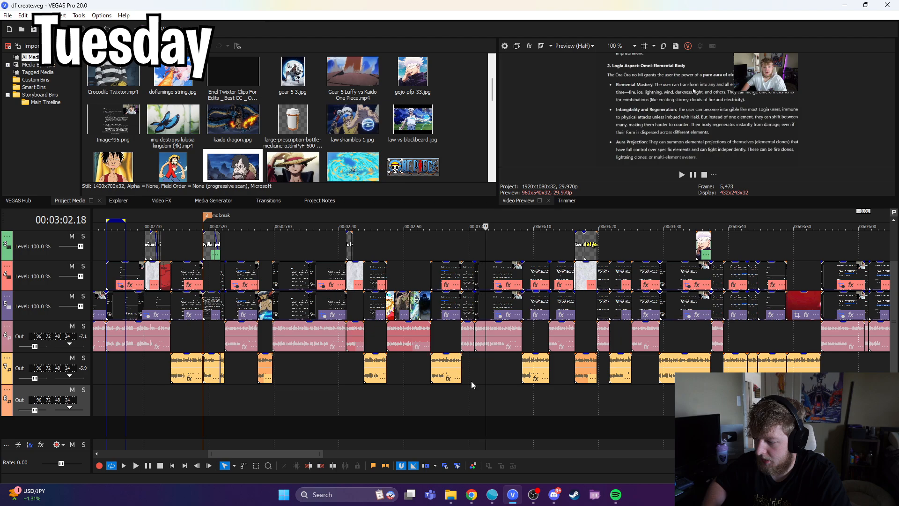
scroll(485, 394, down, 5)
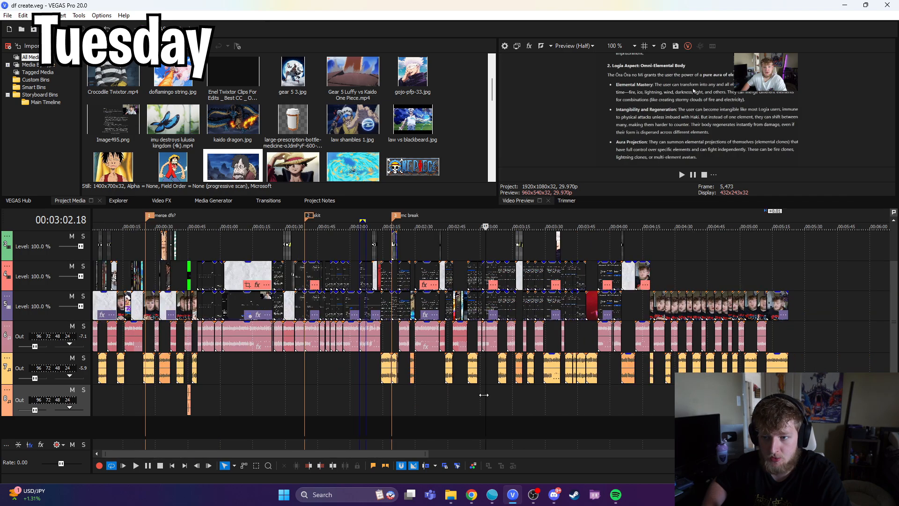
drag(487, 405, 225, 389)
scroll(503, 290, up, 2)
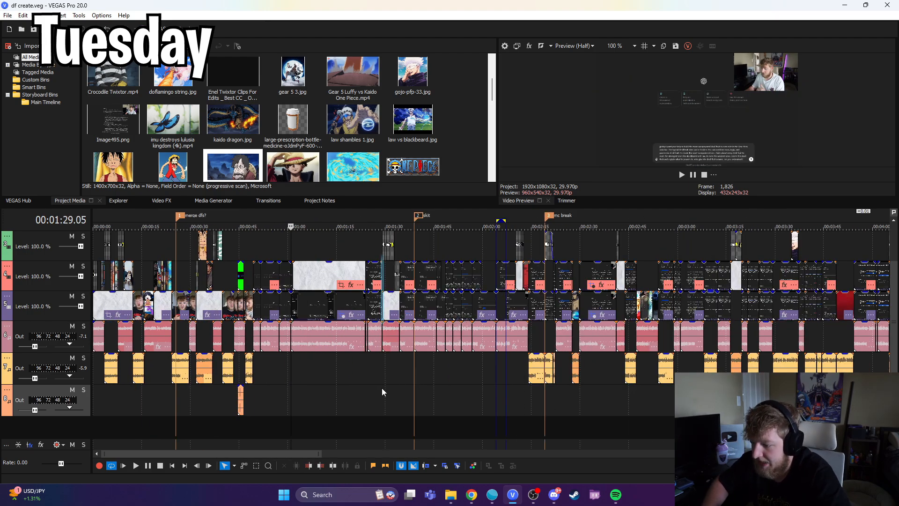
scroll(429, 368, up, 1)
drag(476, 370, 551, 378)
scroll(440, 380, up, 4)
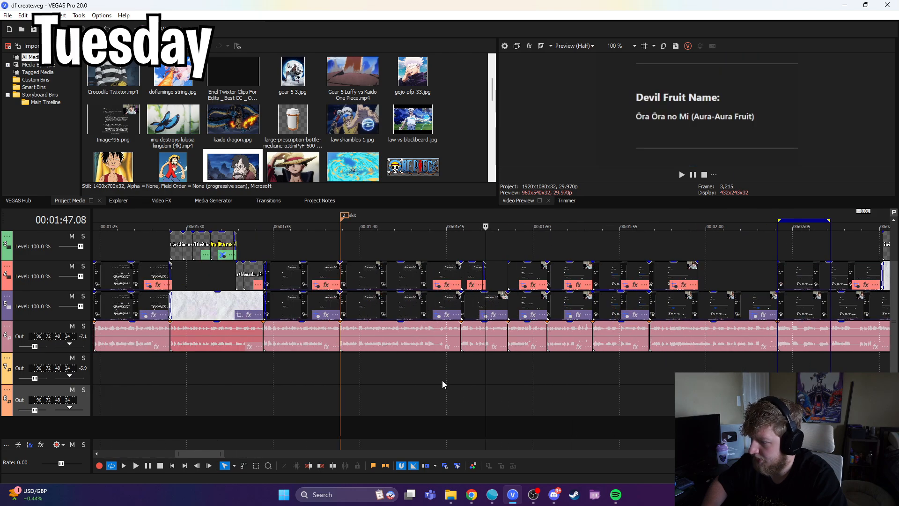
Step: Scrub from the devil fruit name section through the "i wish" title to the fruit and medicine bottle visuals at about 00:02:43
drag(486, 390, 824, 391)
scroll(572, 406, down, 3)
click(508, 405)
scroll(525, 400, up, 5)
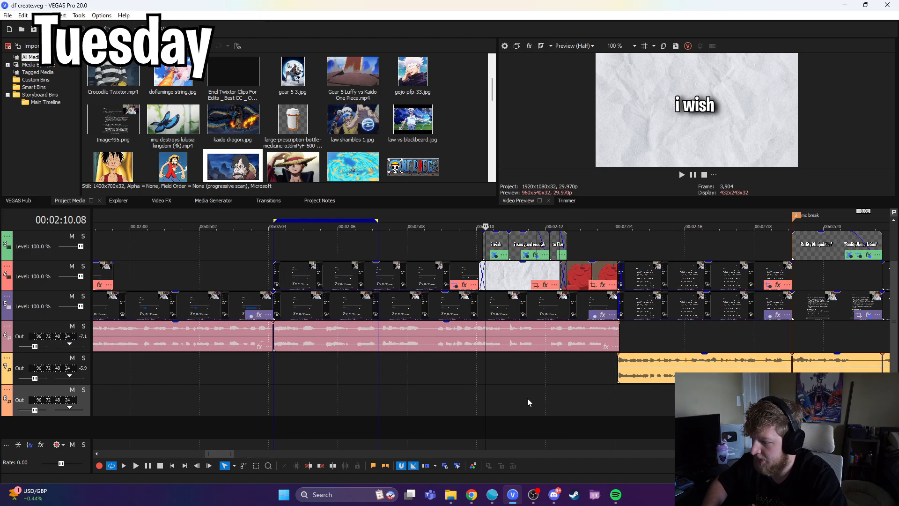
drag(487, 399, 873, 396)
scroll(608, 393, down, 3)
drag(488, 414, 866, 405)
scroll(674, 403, down, 4)
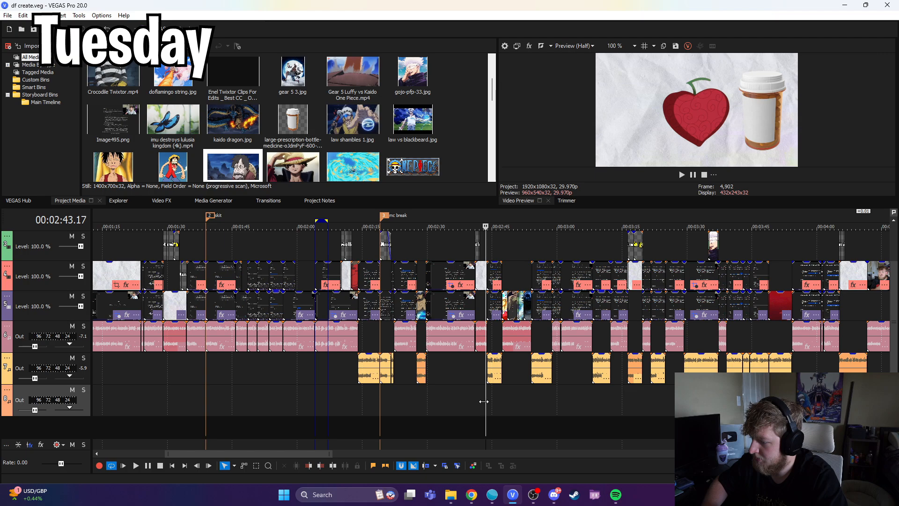
Step: Scrub through the remaining devil fruit ability sections up to the end of the paper background at about 00:04:11
drag(513, 404, 623, 399)
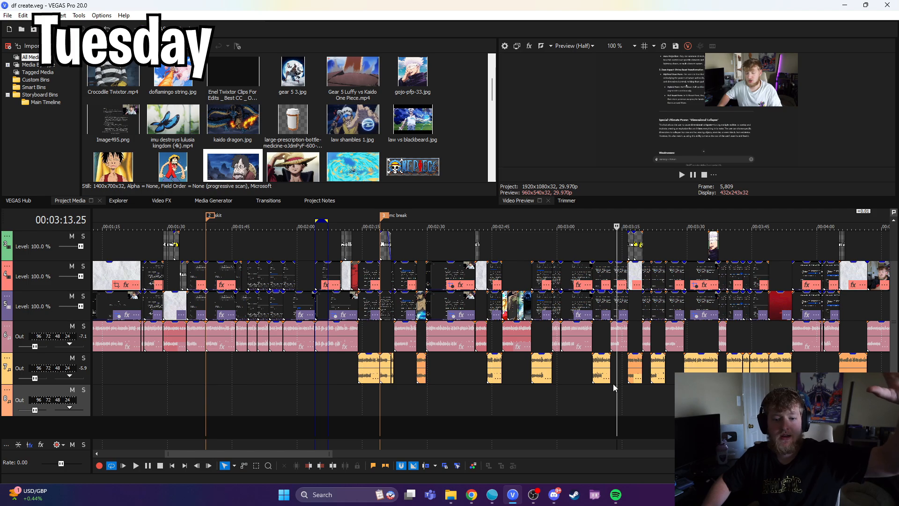
scroll(491, 425, up, 2)
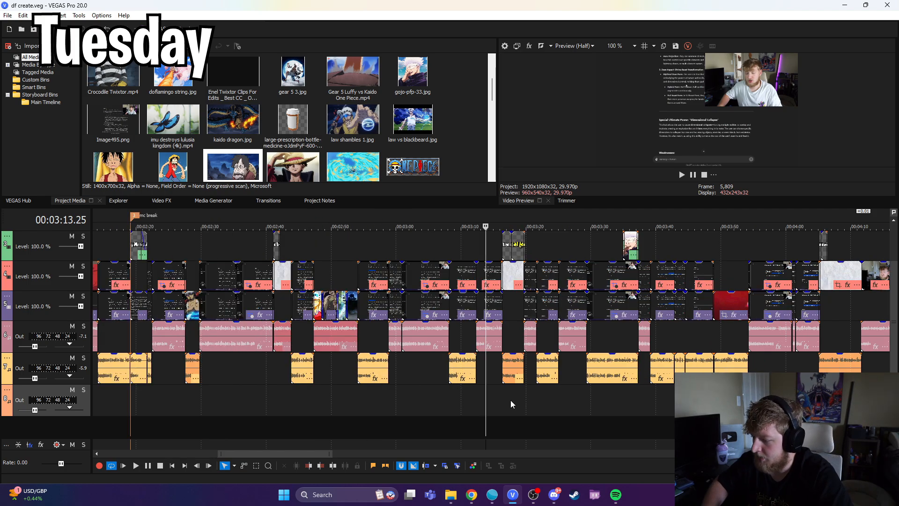
drag(487, 410, 881, 403)
scroll(880, 403, down, 1)
scroll(546, 390, up, 2)
drag(490, 399, 455, 387)
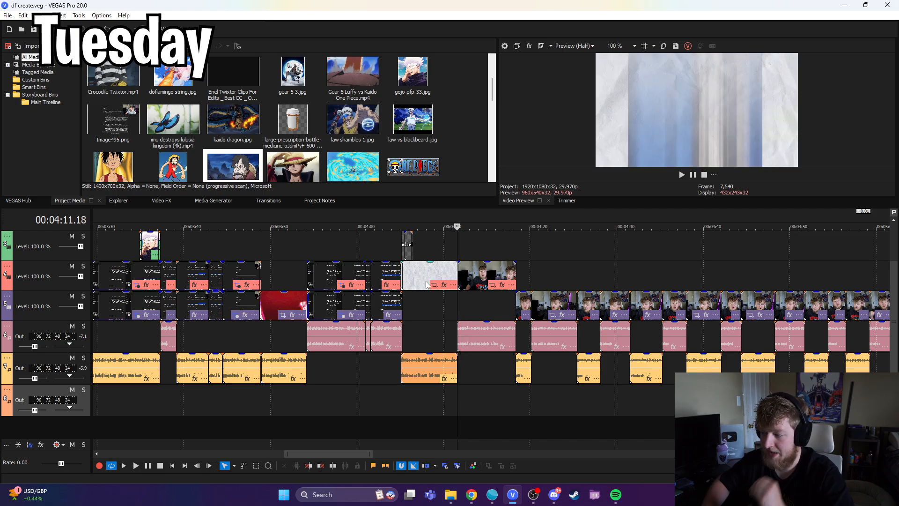
Step: Examine the talking-head clips after the last paper background and check where the edited part of the timeline ends
drag(457, 250, 678, 257)
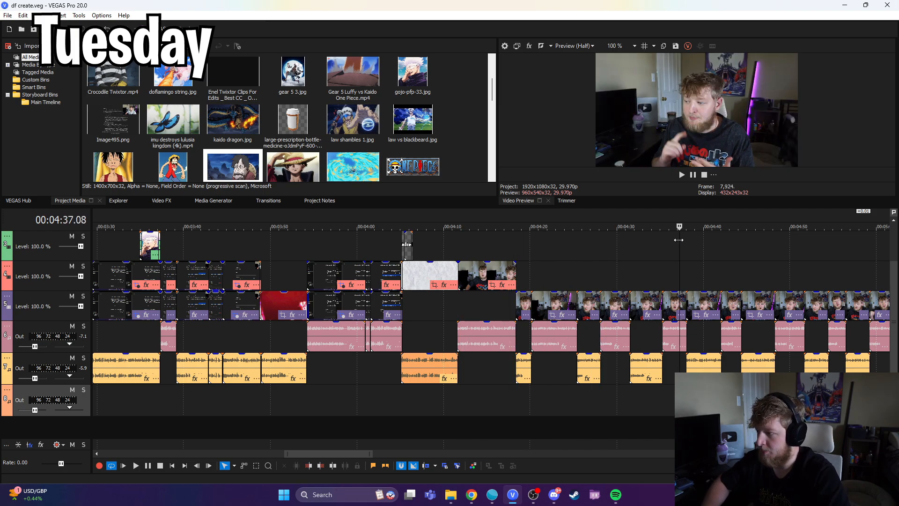
scroll(510, 273, down, 5)
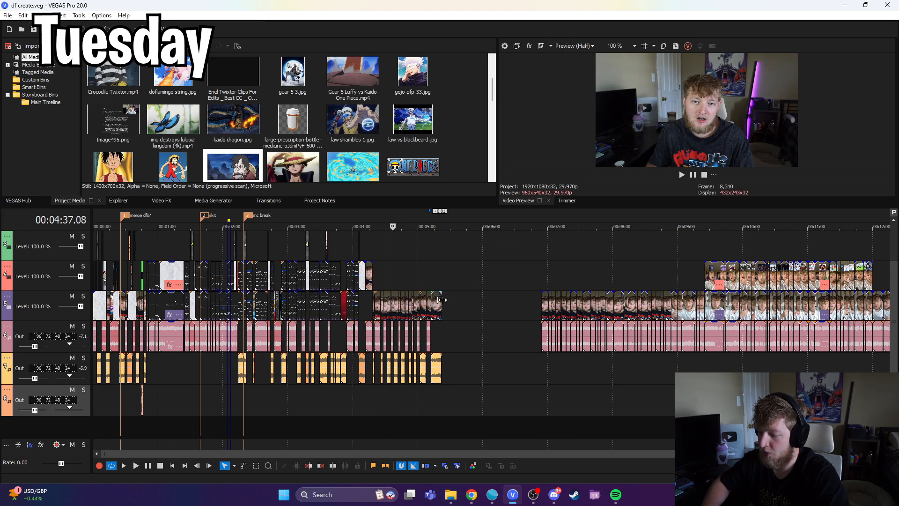
click(441, 301)
click(369, 256)
scroll(468, 357, up, 5)
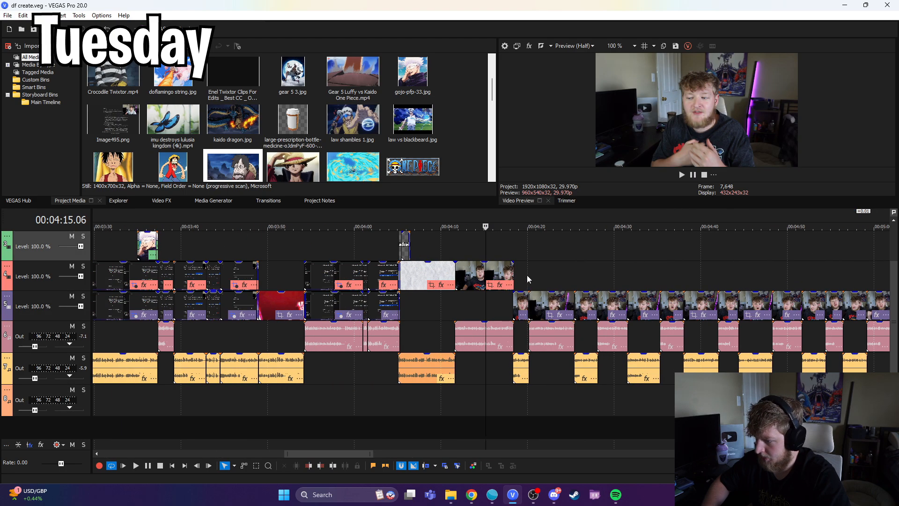
click(508, 250)
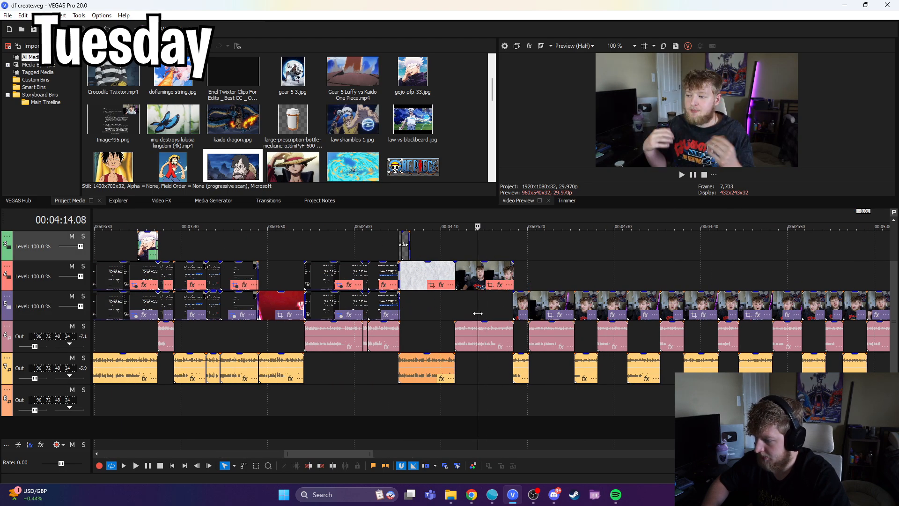
Step: Scrub the end of the cut talking-head clips and the gap after them, plus the earlier edited section around 00:03:48
scroll(591, 322, down, 4)
click(698, 302)
scroll(554, 321, up, 2)
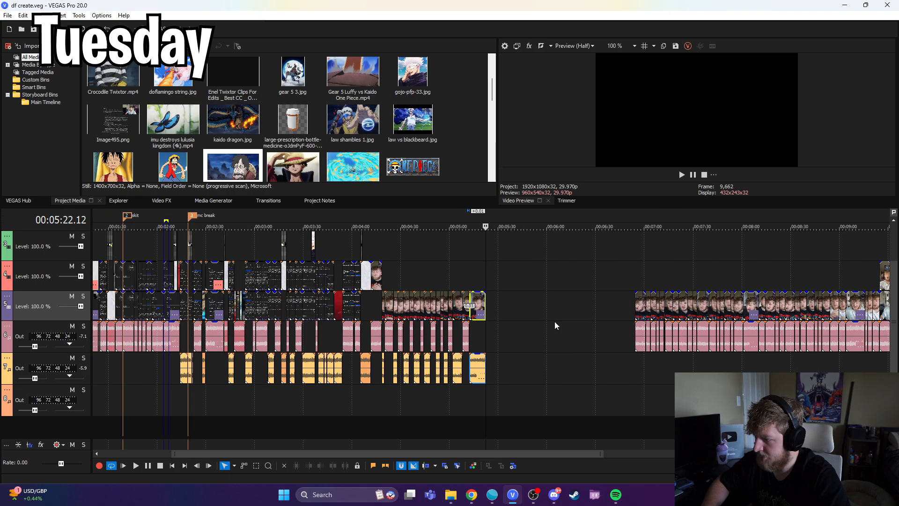
click(532, 309)
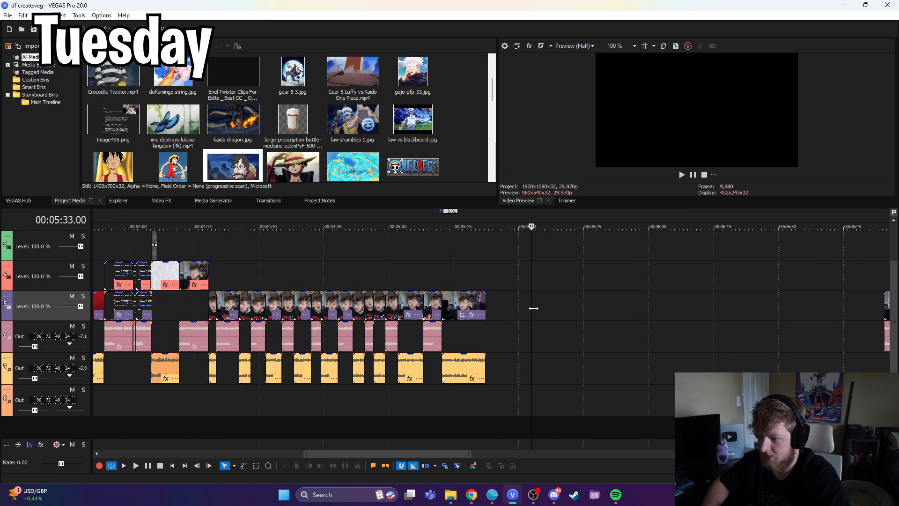
scroll(577, 322, down, 3)
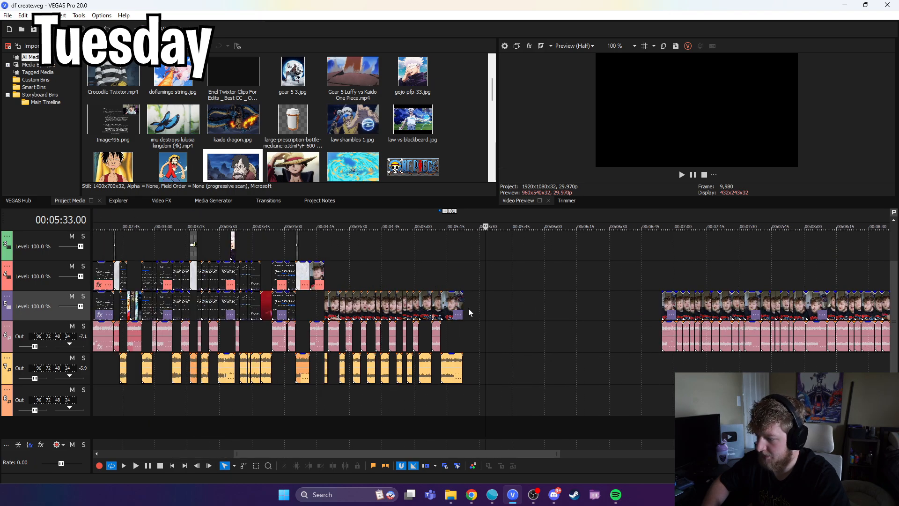
scroll(468, 309, up, 2)
click(523, 304)
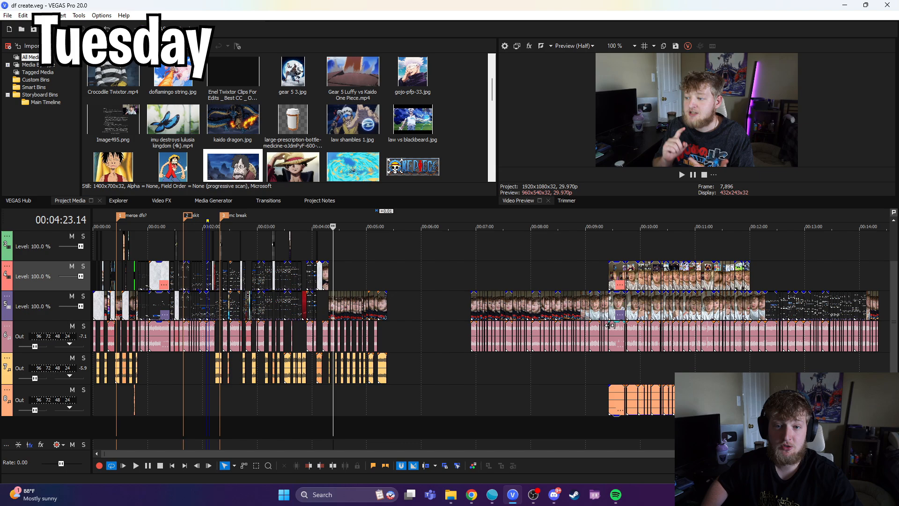
click(249, 423)
click(231, 425)
click(265, 428)
click(302, 428)
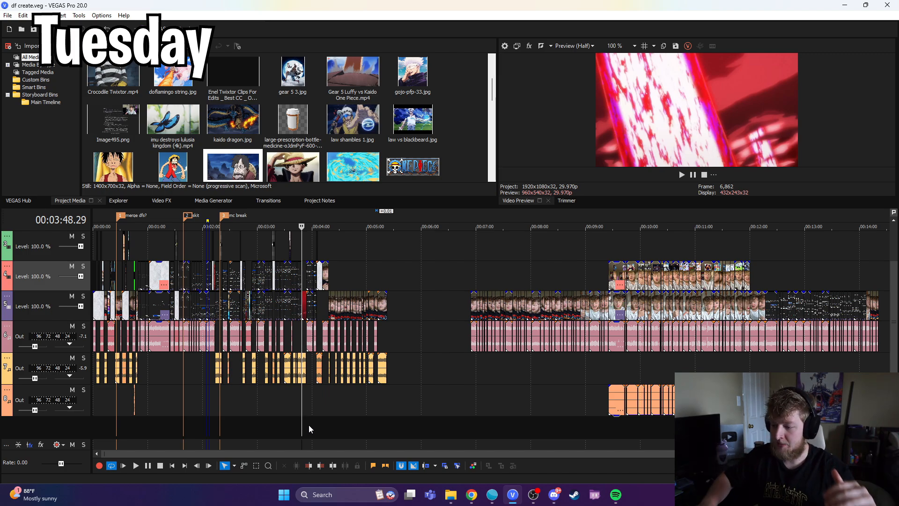
scroll(308, 425, up, 4)
scroll(288, 397, down, 4)
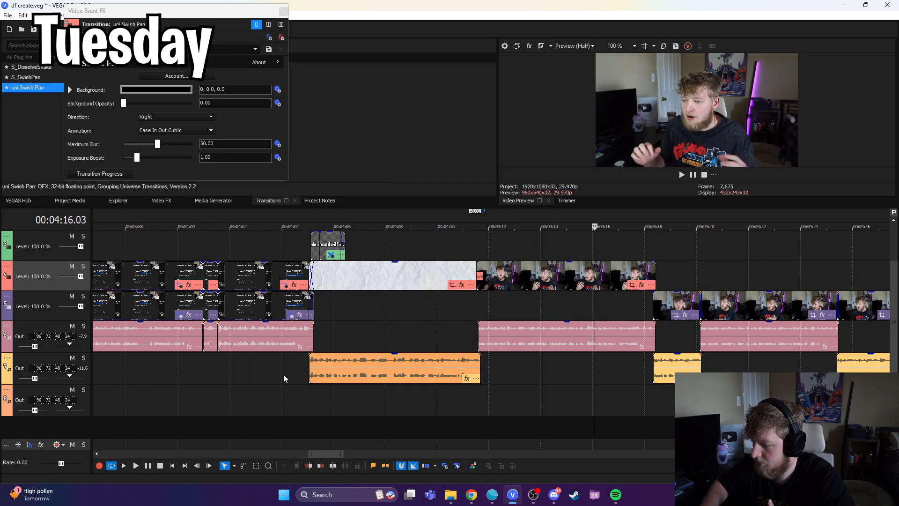
Step: Save the talking-head frame at 00:04:16.05 as a still image and close the Swish Pan transition settings
scroll(484, 300, up, 3)
click(494, 279)
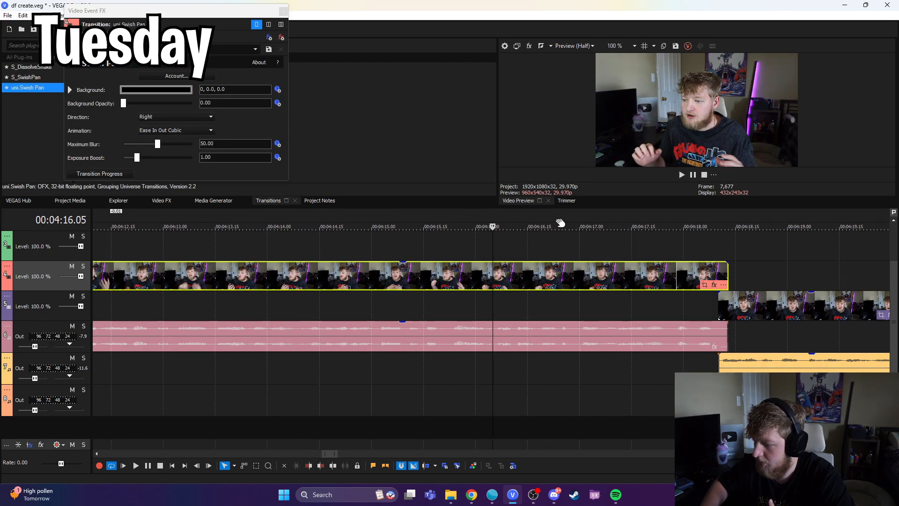
click(675, 45)
key(Return)
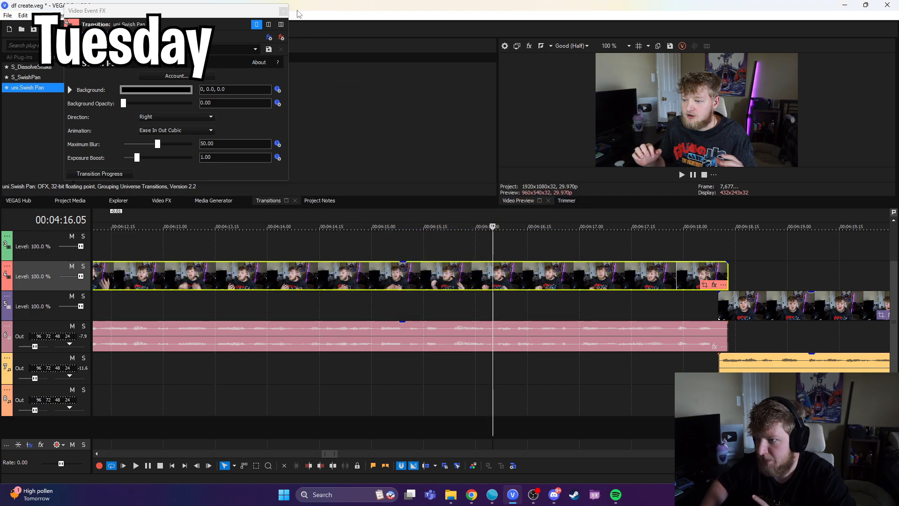
click(283, 11)
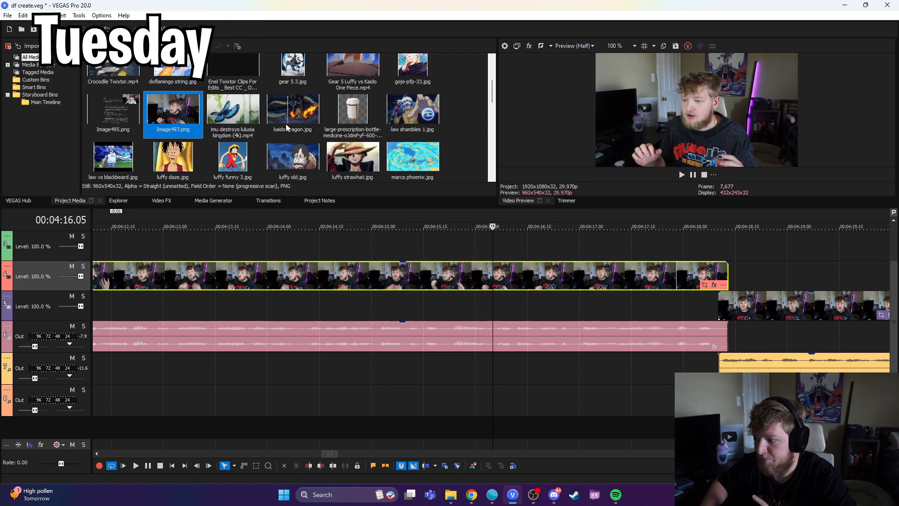
Step: Trim the talking-head clip at 00:04:16.05, insert Image497.png after it, and shorten the still to the end of its voice-over
click(319, 464)
double_click(172, 111)
scroll(539, 281, down, 3)
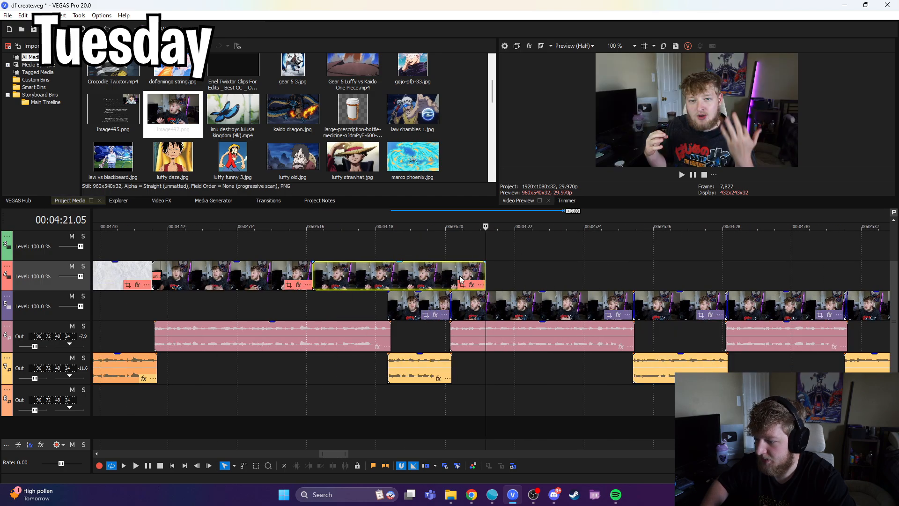
drag(484, 270, 391, 270)
Step: Add a short fade-out to the end of the still image where it overlaps the next talking-head clip
scroll(443, 284, up, 3)
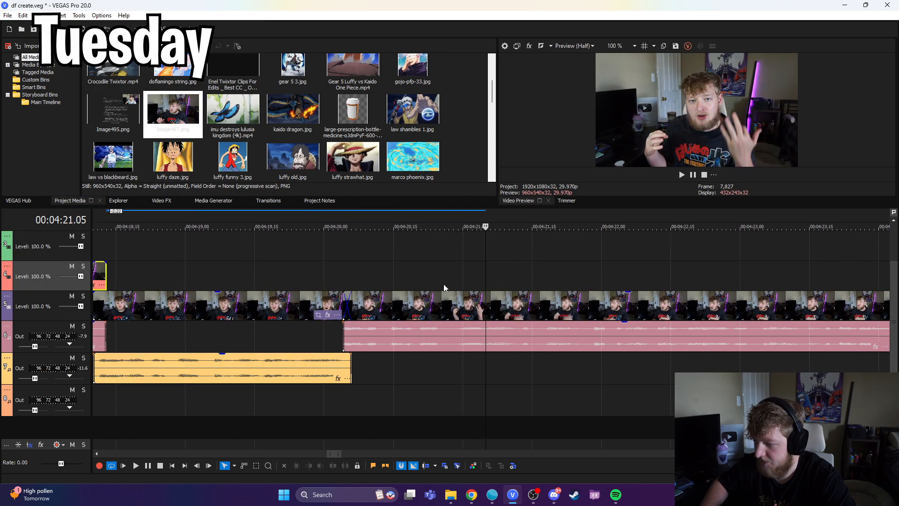
scroll(440, 284, down, 2)
click(310, 301)
scroll(391, 282, up, 1)
scroll(391, 281, up, 1)
drag(458, 279, 436, 271)
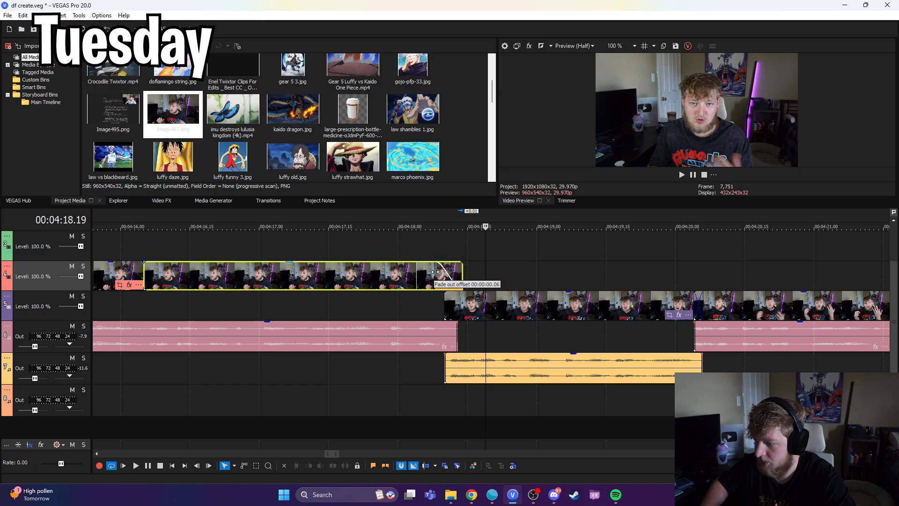
Step: Apply the default uni.VHS effect to the still image and close its effect settings
click(309, 286)
click(214, 200)
click(169, 201)
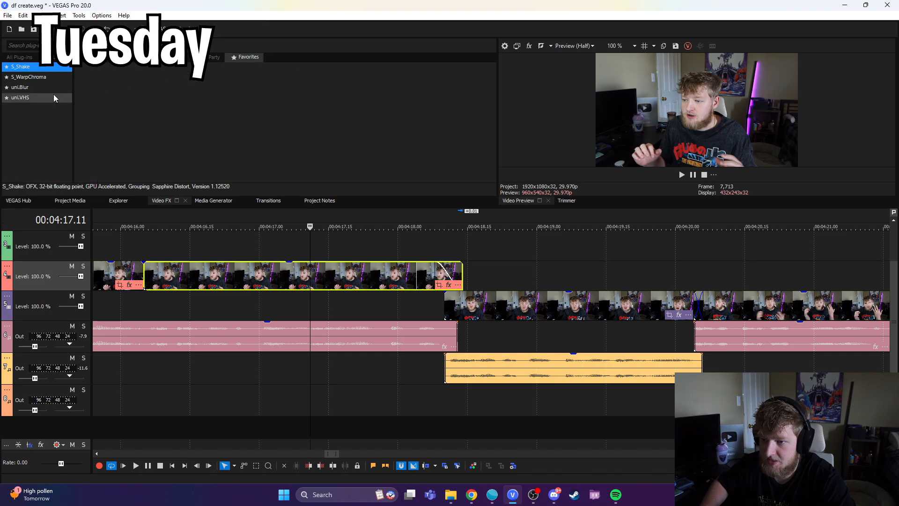
drag(288, 281, 288, 281)
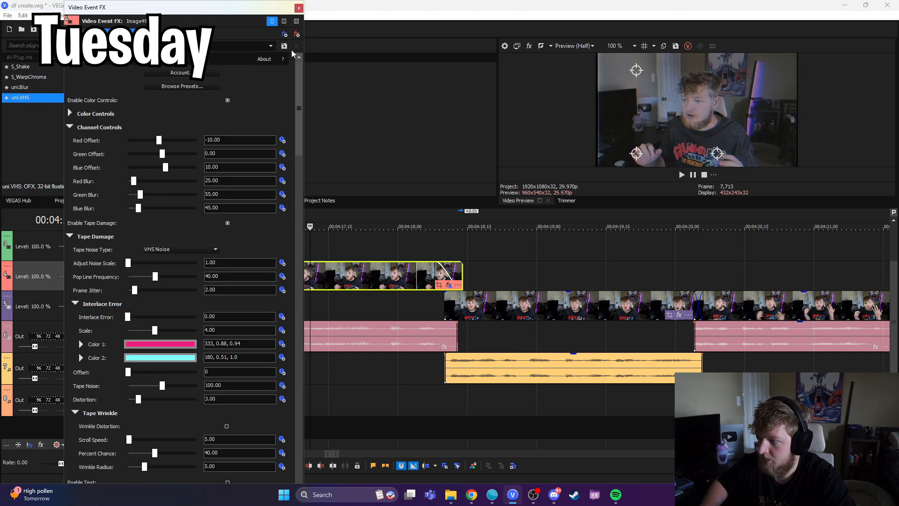
click(299, 8)
Step: Enter "Dimension Rooms" as the text of the title following the yellow title over the paper background
scroll(304, 260, down, 6)
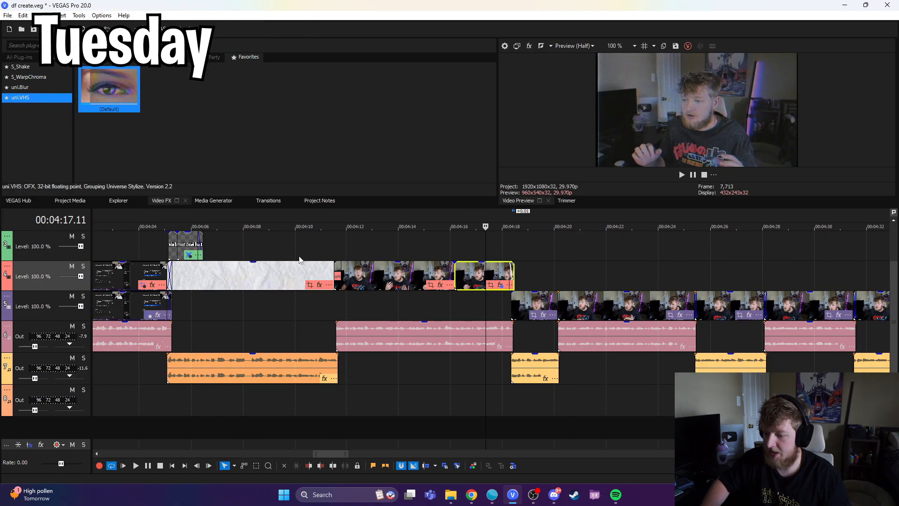
click(169, 253)
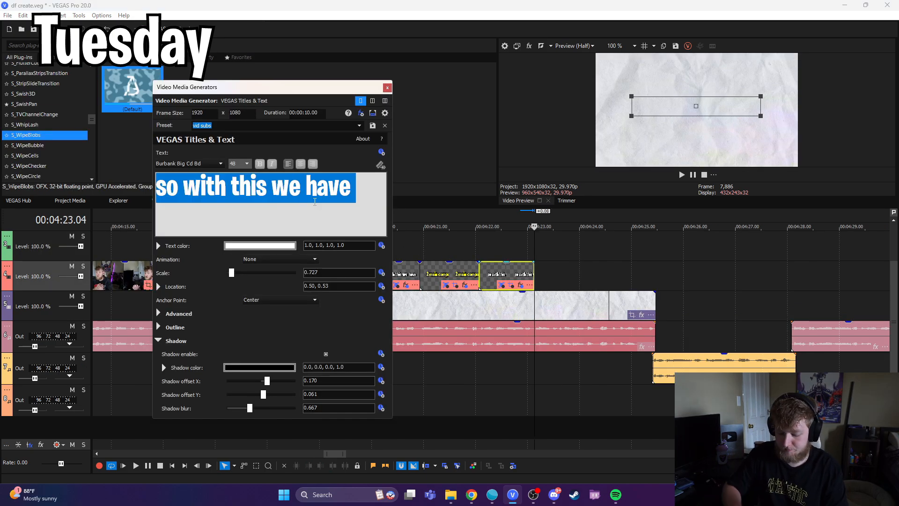
text(Dim)
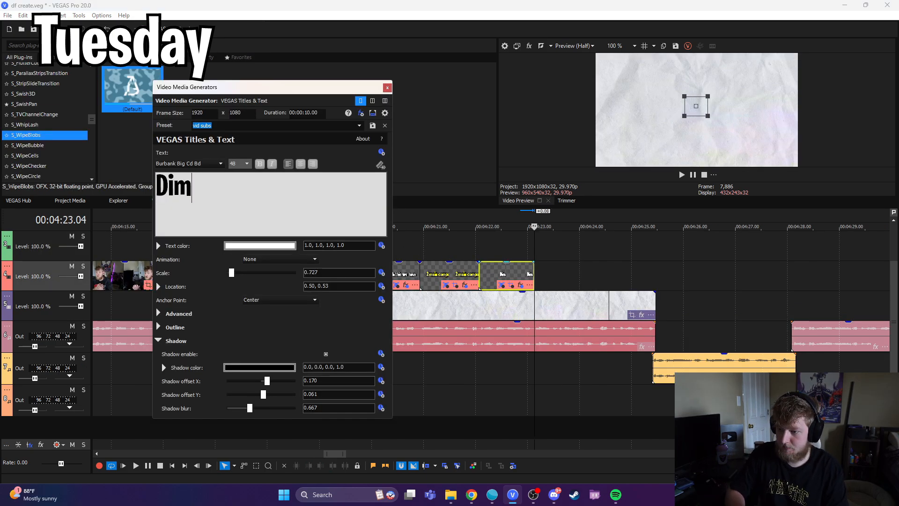
text(ension Rooms)
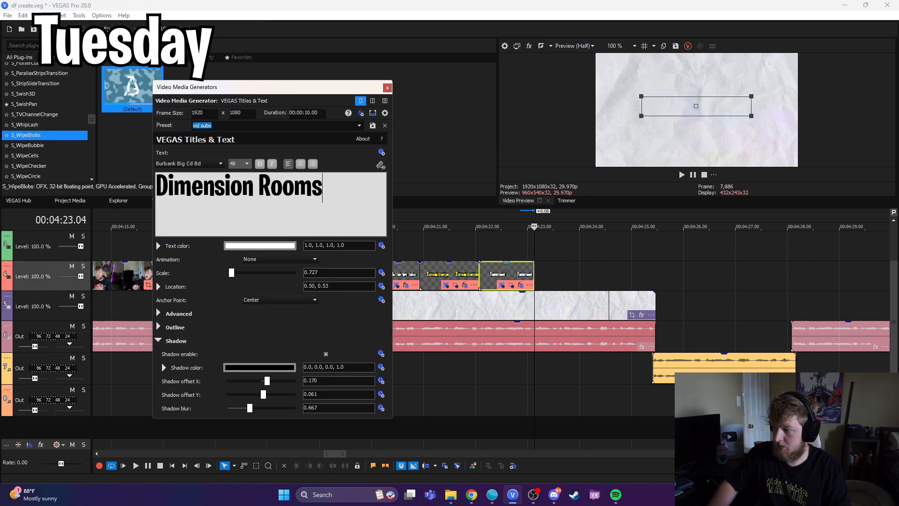
Step: Change the "Dimension Rooms" title's text colour to red (1.0, 0.0, 0.0, 1.0) and close its settings
click(514, 277)
scroll(513, 277, up, 1)
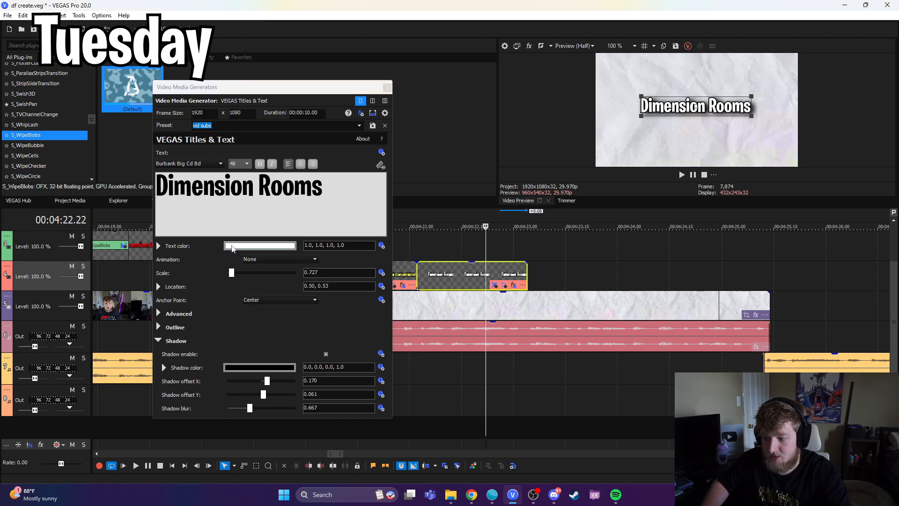
click(233, 246)
click(183, 356)
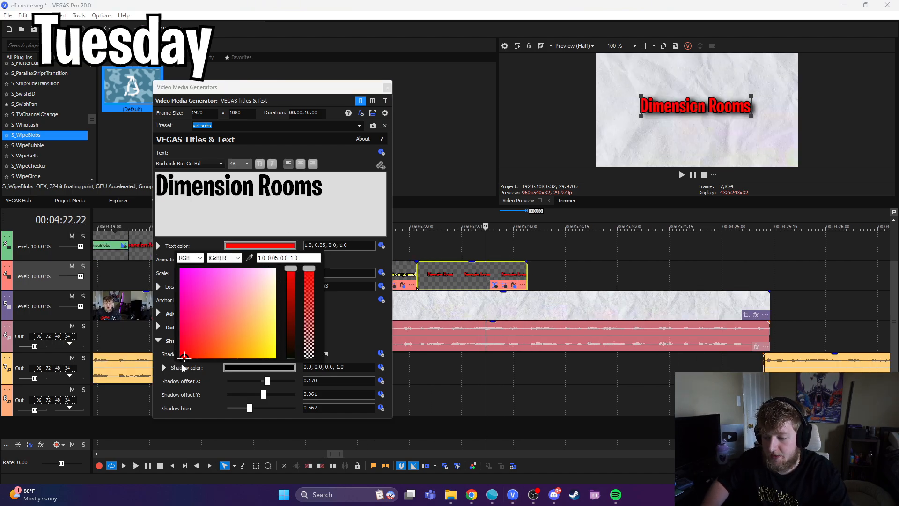
click(387, 89)
click(387, 88)
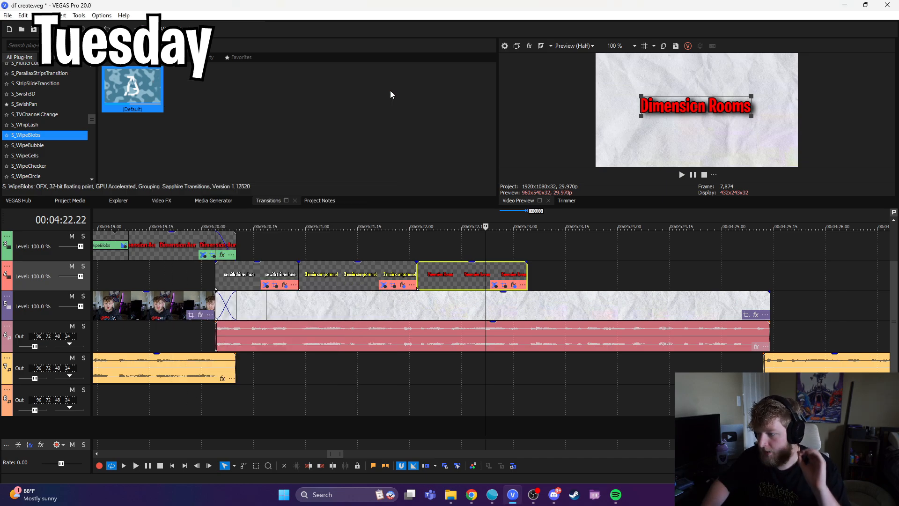
click(528, 262)
key(ctrl+v)
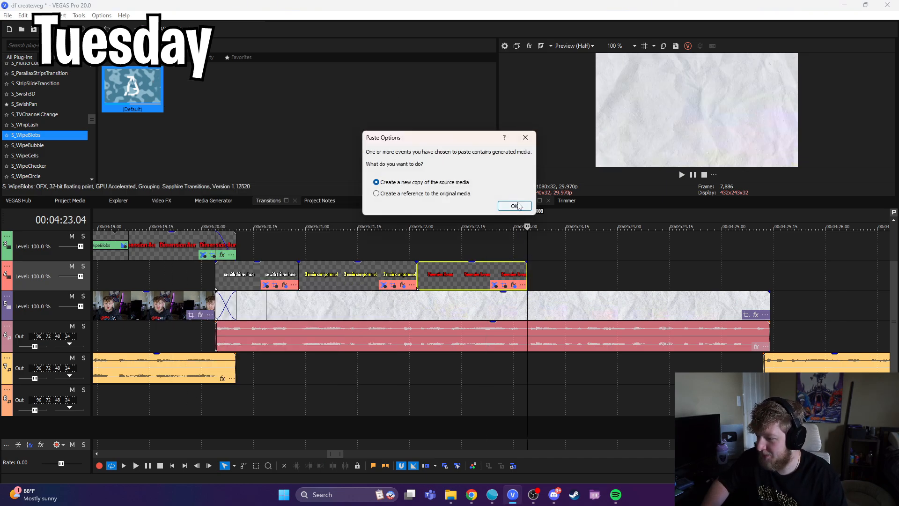
key(Return)
click(535, 277)
key(Delete)
click(490, 274)
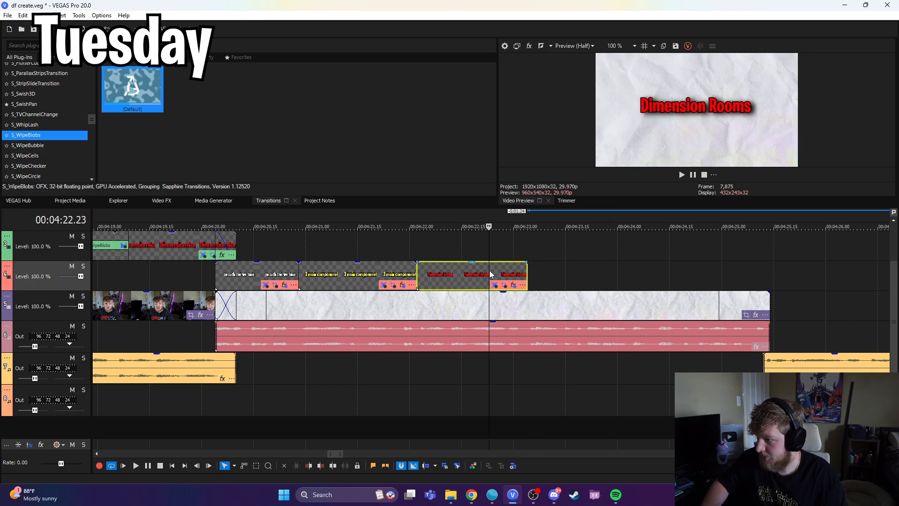
key(Delete)
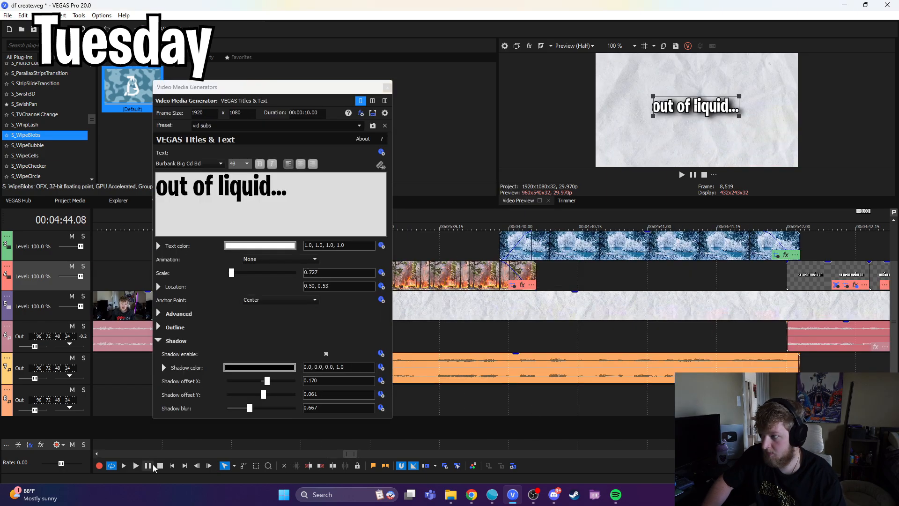
Step: Close the "out of liquid..." title settings and keyframe a slow zoom-in with Pan/Crop on the talking-head clip that follows
click(387, 88)
scroll(631, 323, down, 3)
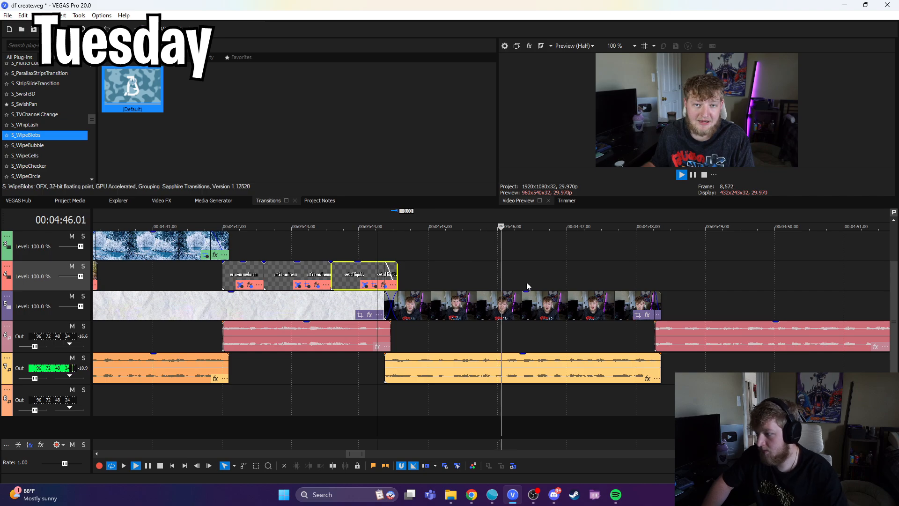
click(637, 315)
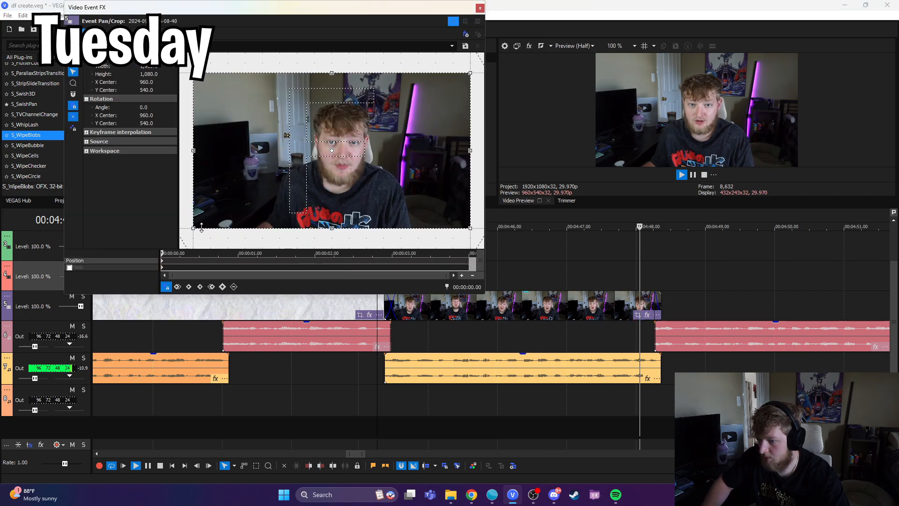
drag(212, 224, 212, 221)
click(471, 263)
drag(458, 207, 454, 207)
click(565, 423)
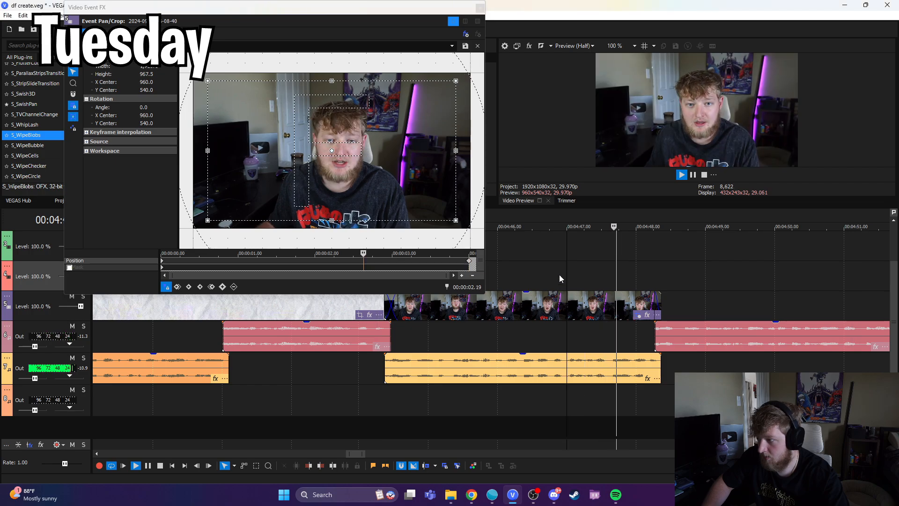
click(478, 8)
Step: Stop playback, place the playhead at the talking-head clip's end at 00:04:48.11, and switch to File Explorer
scroll(465, 276, down, 4)
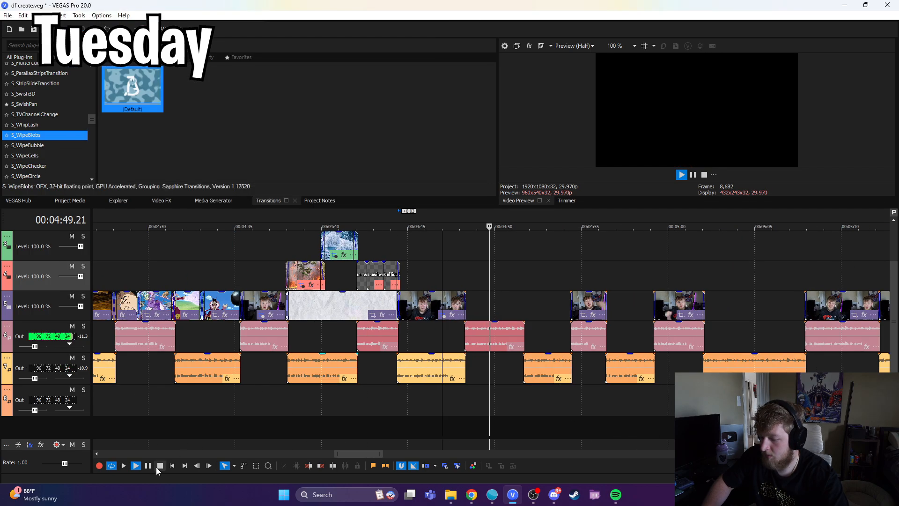
key(space)
click(471, 278)
click(466, 282)
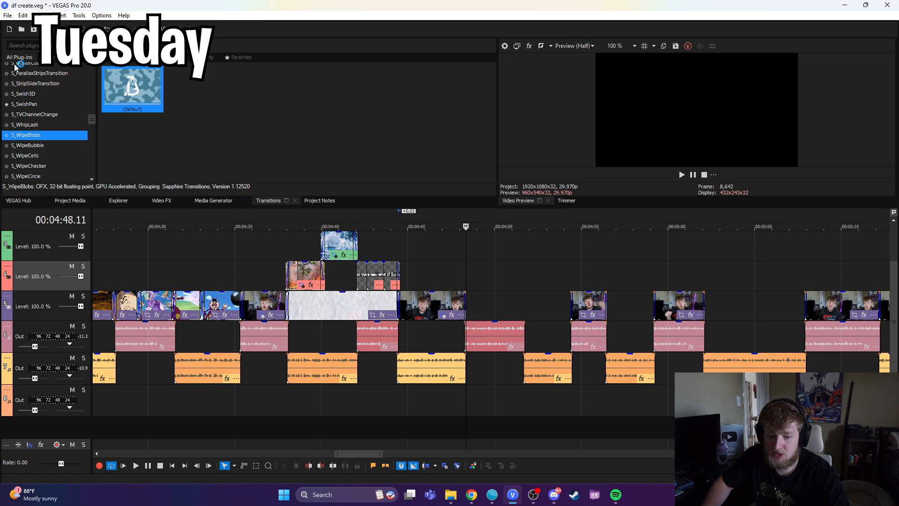
key(alt+Tab)
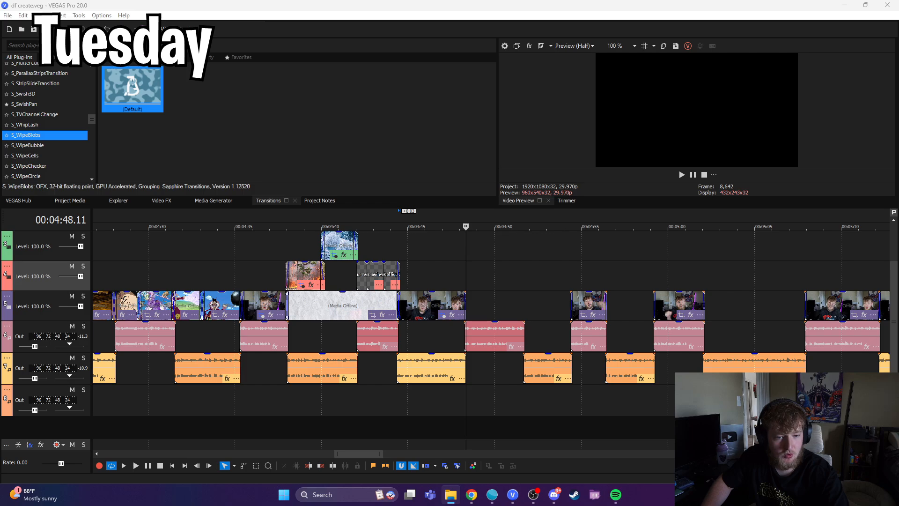
Step: Scrub the newly edited section around 00:05:00 through the clock image and "thousands of years" title to the anime characters at about 00:05:20
drag(486, 398, 477, 286)
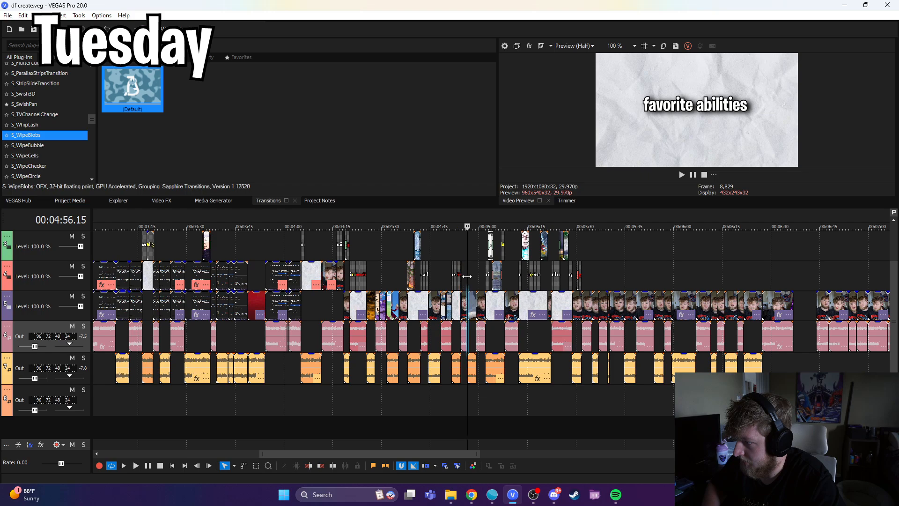
scroll(496, 303, up, 3)
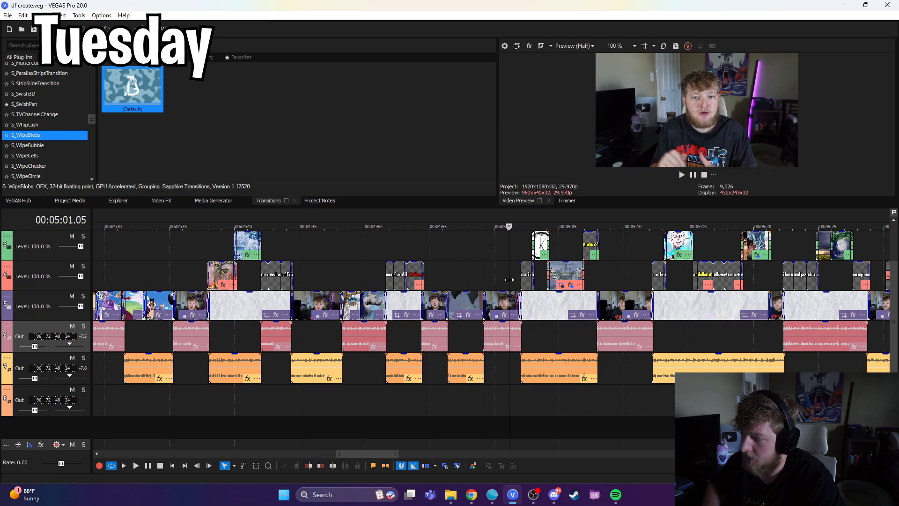
mouse_move(522, 280)
mouse_down()
mouse_move(501, 282)
mouse_move(530, 285)
mouse_up()
click(526, 286)
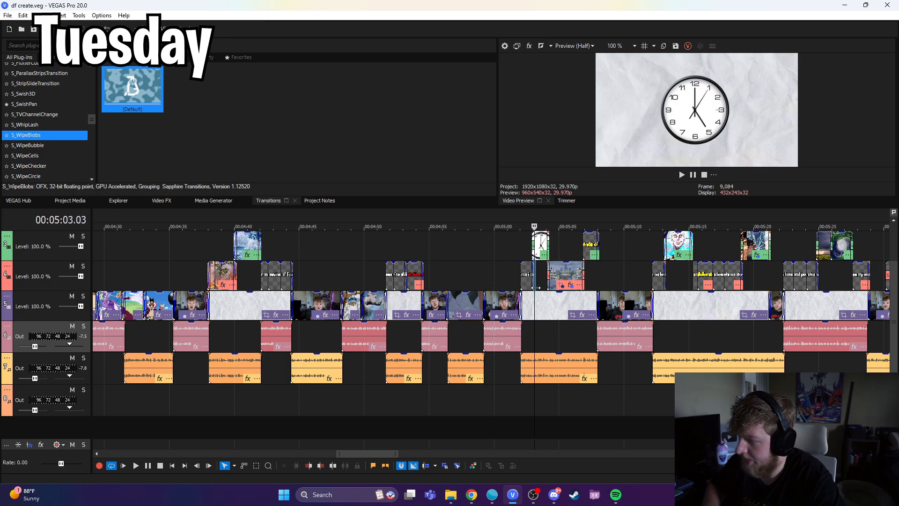
drag(590, 288, 608, 291)
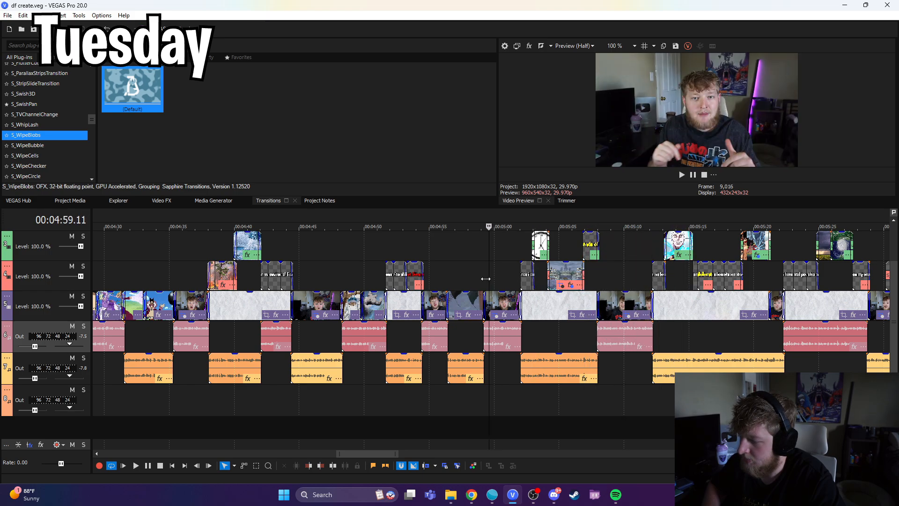
drag(670, 294, 519, 294)
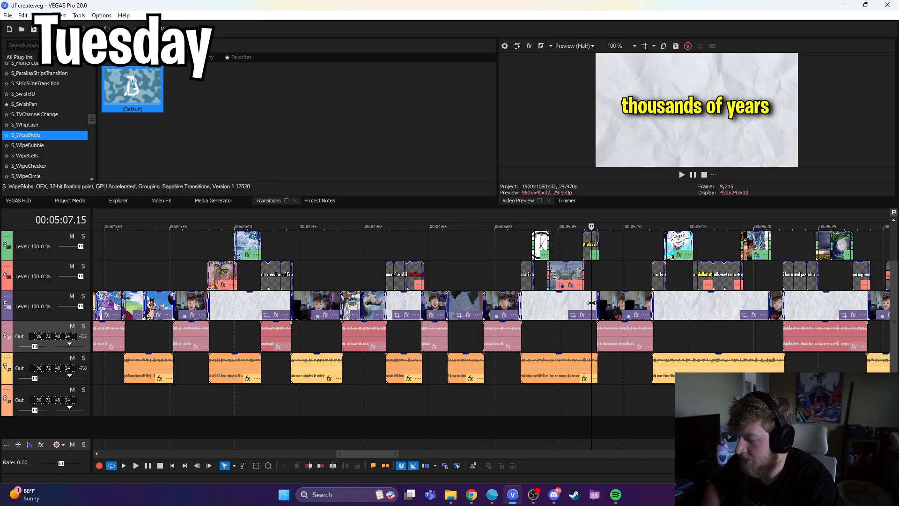
scroll(547, 358, down, 3)
scroll(546, 358, up, 3)
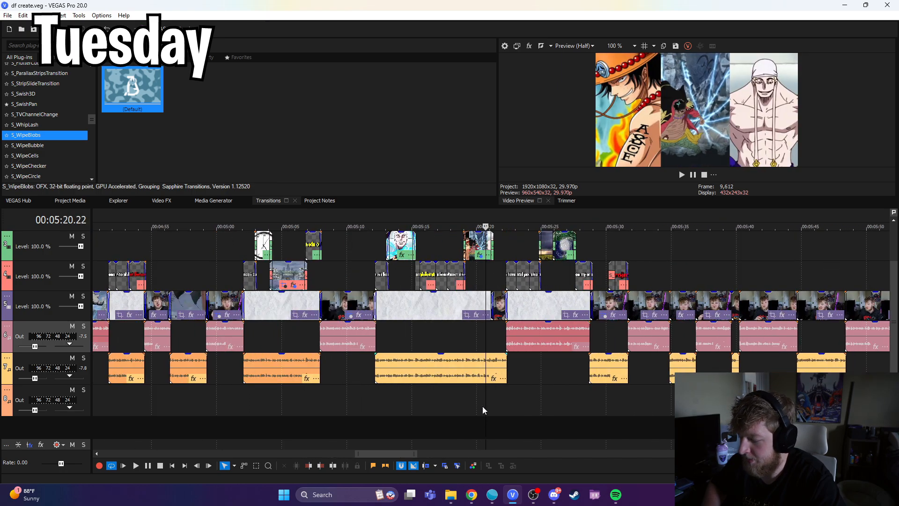
Step: Review the timeline from the storm image near 00:05:29 back to the script section at 00:03:01 and ahead to the footage around 00:12:15
drag(484, 405, 525, 405)
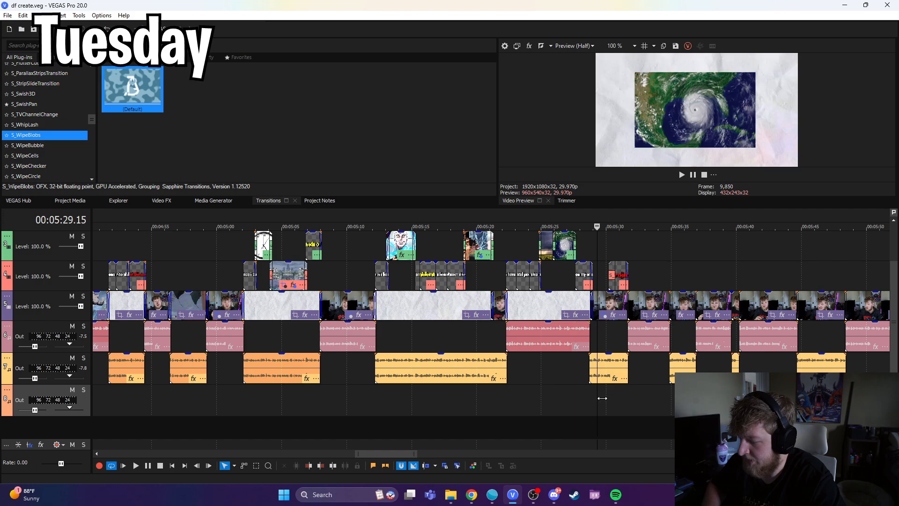
scroll(384, 404, down, 6)
scroll(200, 408, up, 4)
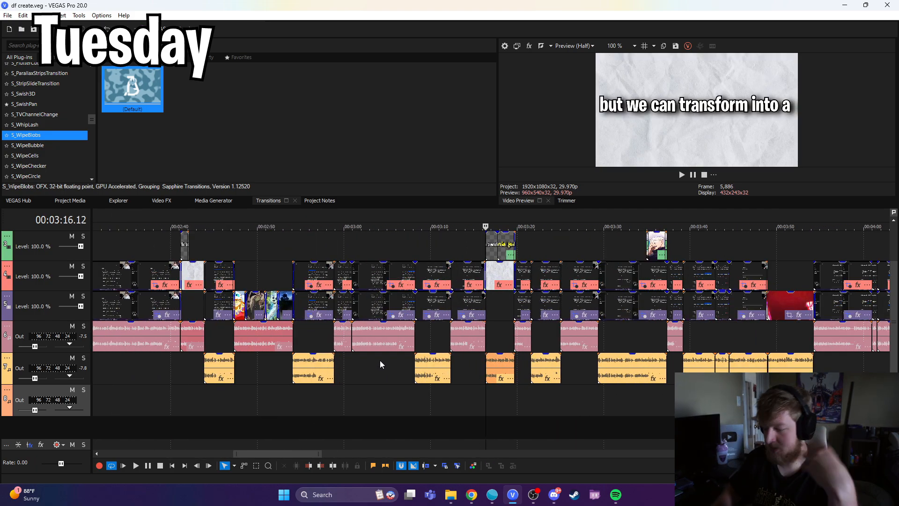
click(356, 402)
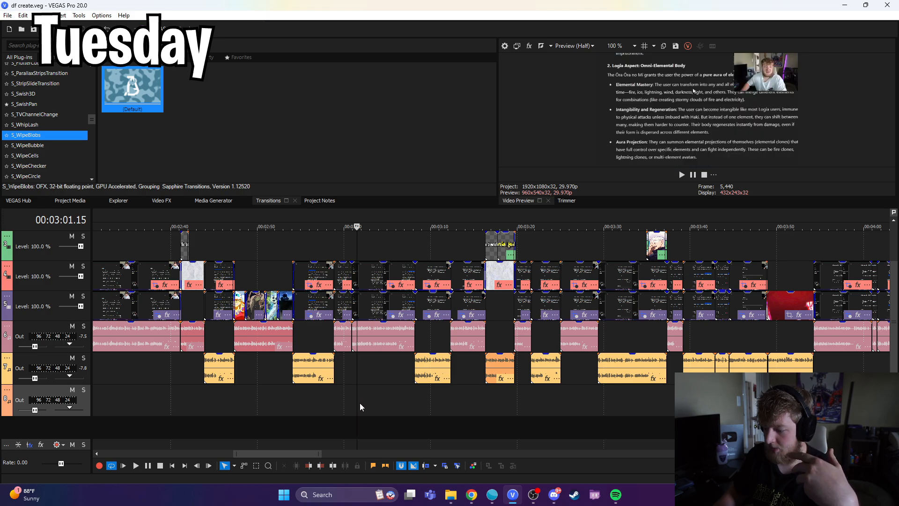
key(space)
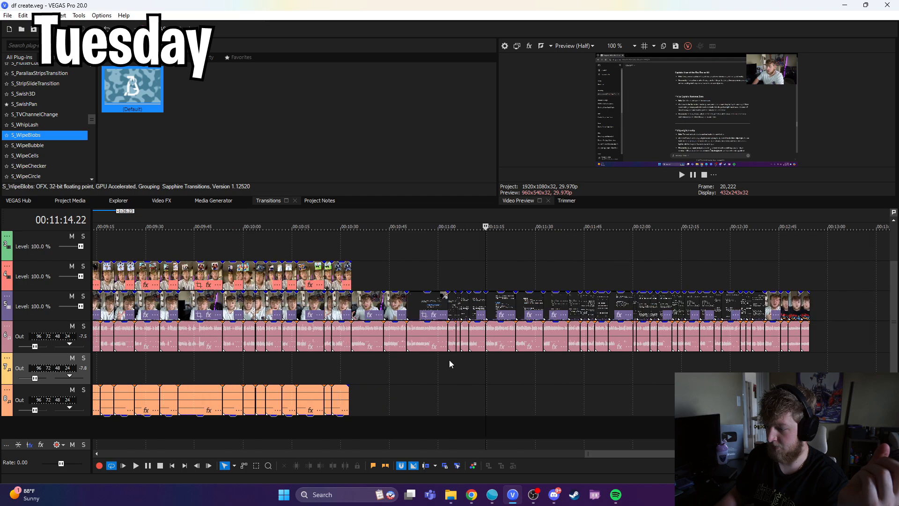
click(592, 364)
click(692, 367)
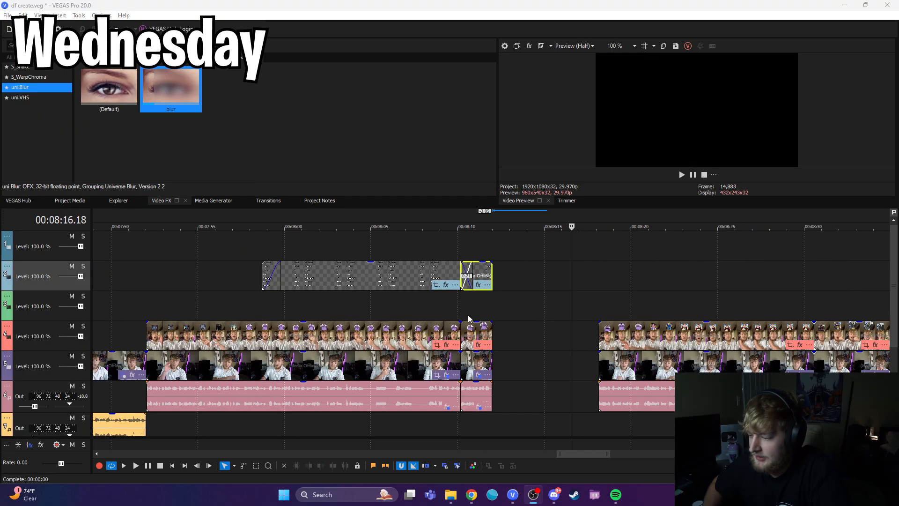
click(493, 296)
scroll(498, 310, down, 3)
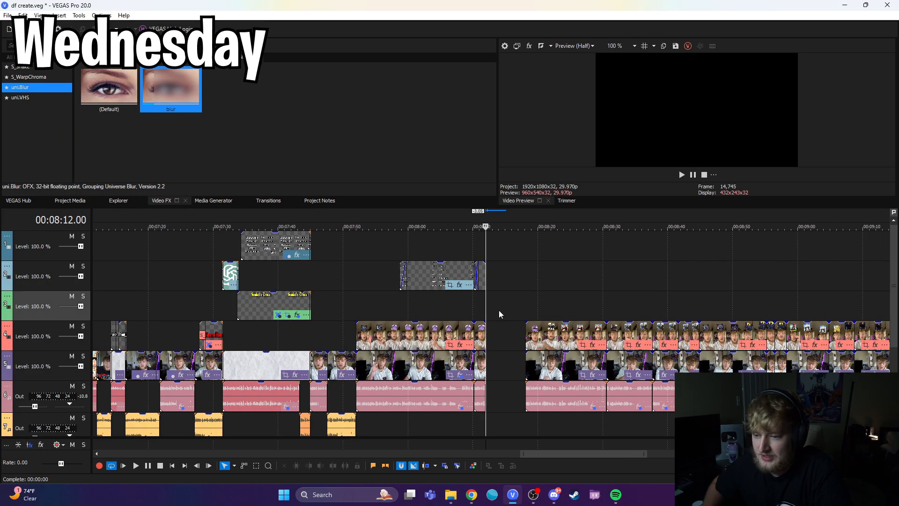
Step: Scrub through the edited stills, titles and paper backgrounds from about 00:06:05 to 00:07:08
scroll(562, 353, up, 3)
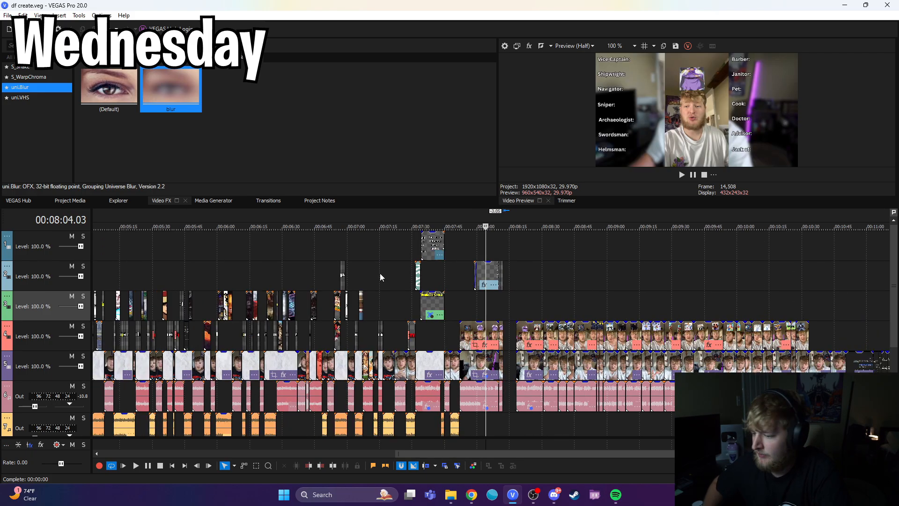
click(295, 256)
scroll(485, 306, up, 4)
drag(491, 282, 795, 305)
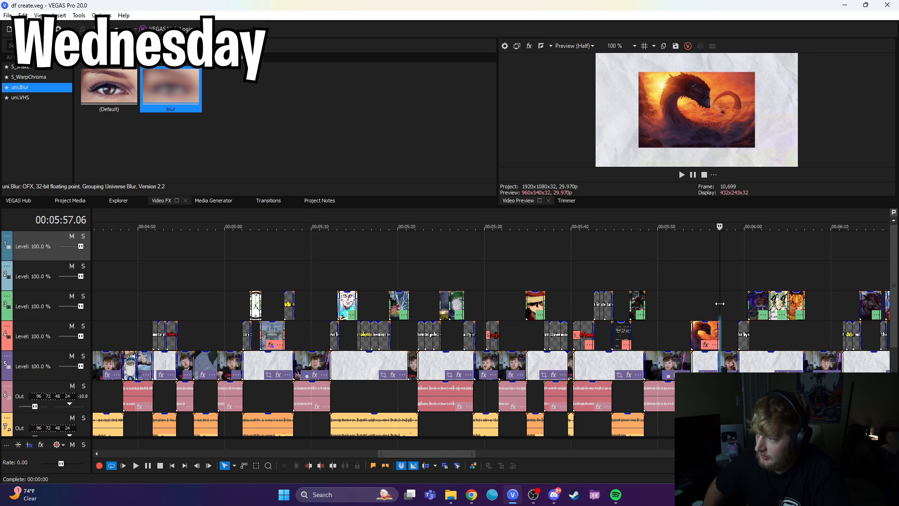
scroll(507, 316, up, 2)
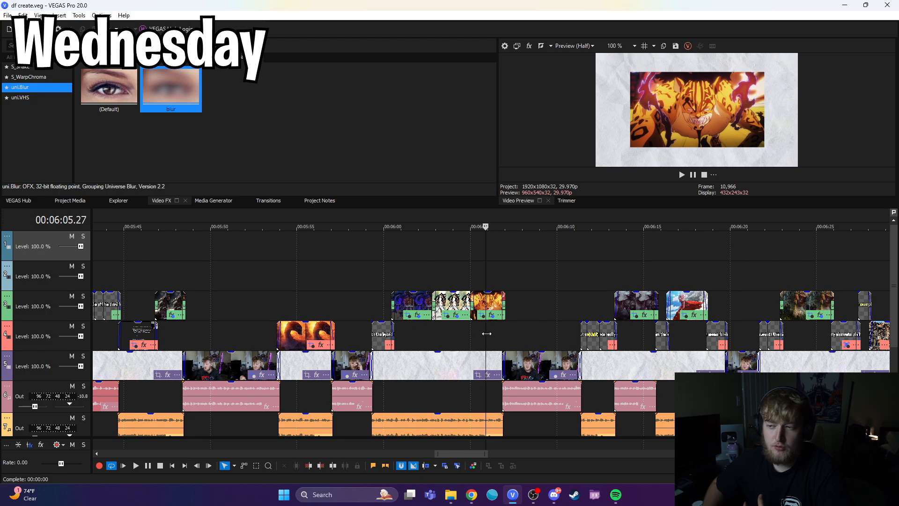
drag(486, 333, 855, 333)
scroll(774, 328, down, 1)
drag(485, 283, 562, 284)
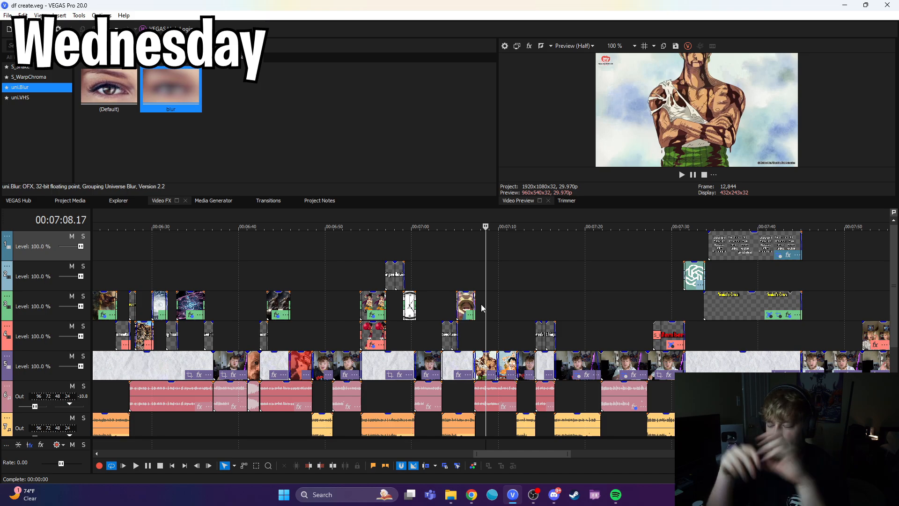
Step: Examine the "Yonko's Crew" title list near 00:07:44 and the crew-role overlay on the headband game clips up to 00:08:11
click(800, 327)
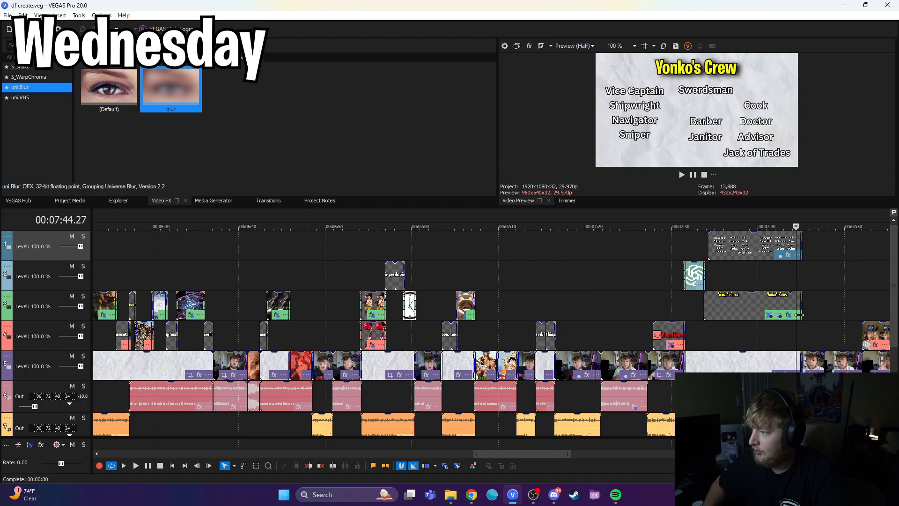
click(814, 328)
scroll(545, 319, up, 2)
drag(485, 317, 751, 296)
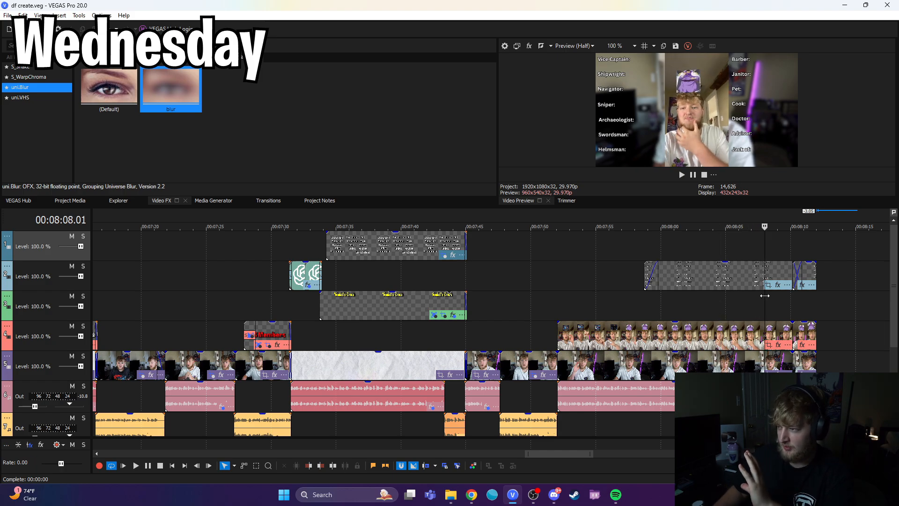
drag(765, 295, 807, 286)
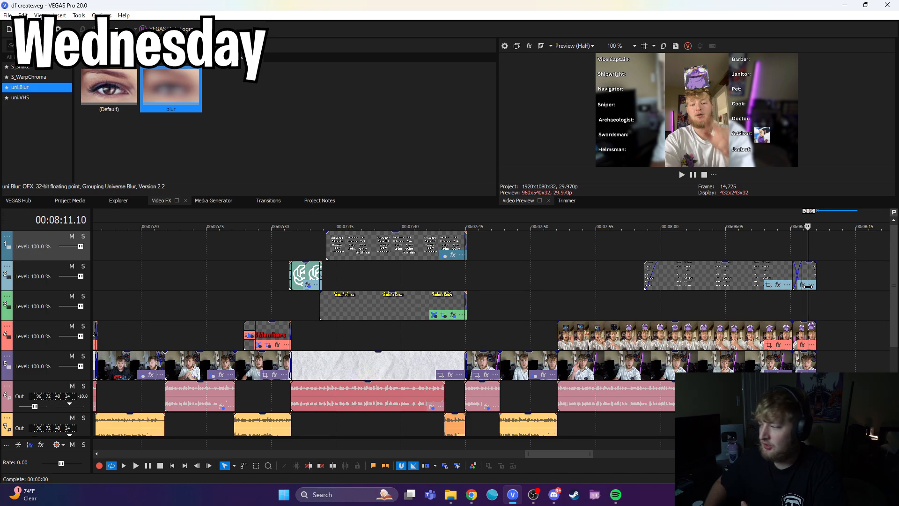
Step: Scrub over the remaining headband game clips to 00:10:33 and on through the talking-head and script footage that follows
scroll(549, 303, down, 5)
scroll(473, 315, down, 2)
drag(486, 312, 715, 303)
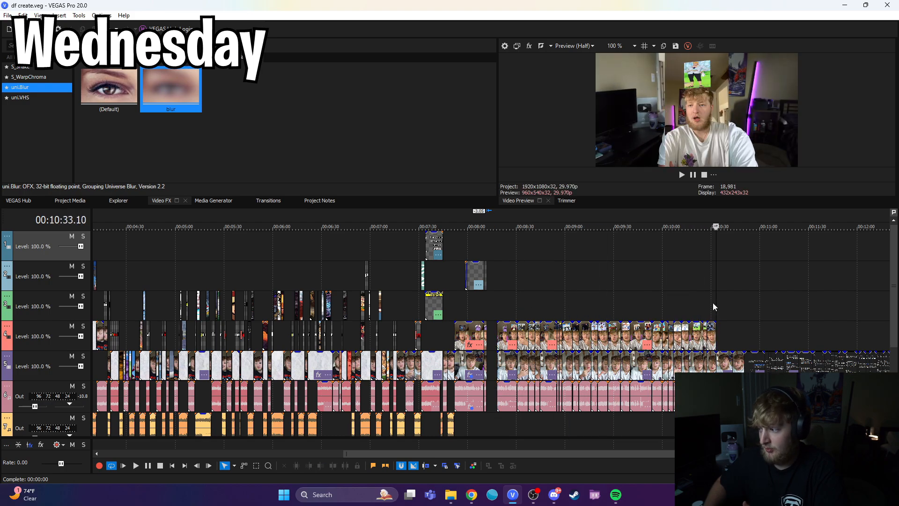
scroll(715, 307, down, 2)
scroll(587, 326, up, 3)
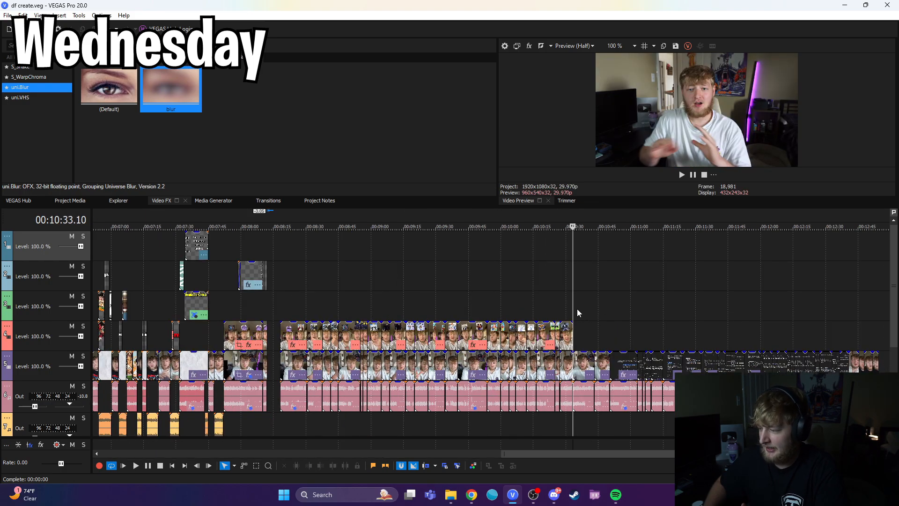
drag(574, 308, 689, 308)
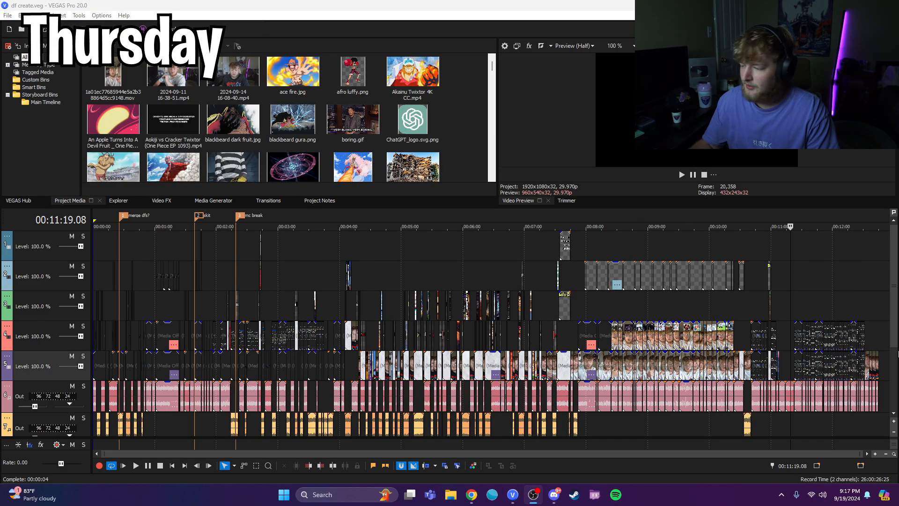
Step: Review the crew-role overlay with its character pictures from 00:08:35 past 00:09:57 and on through the following script section
scroll(502, 306, up, 1)
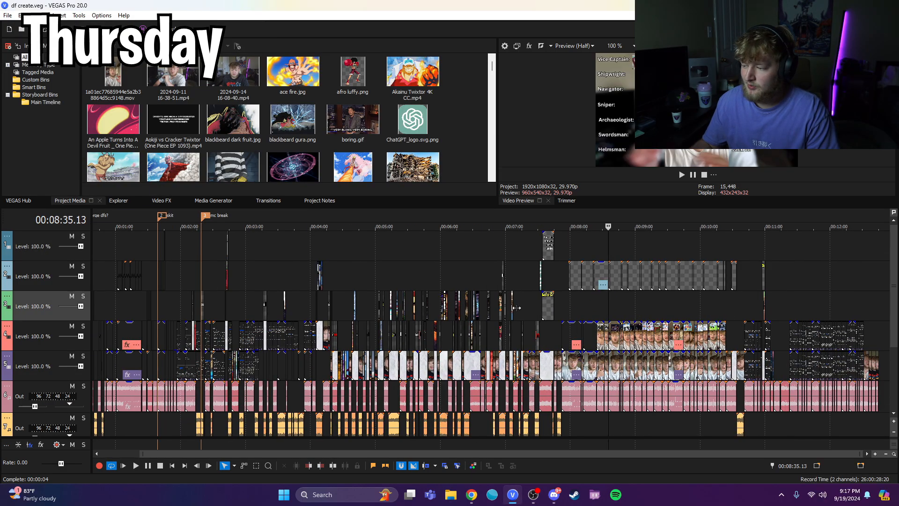
scroll(502, 305, up, 2)
drag(483, 303, 621, 298)
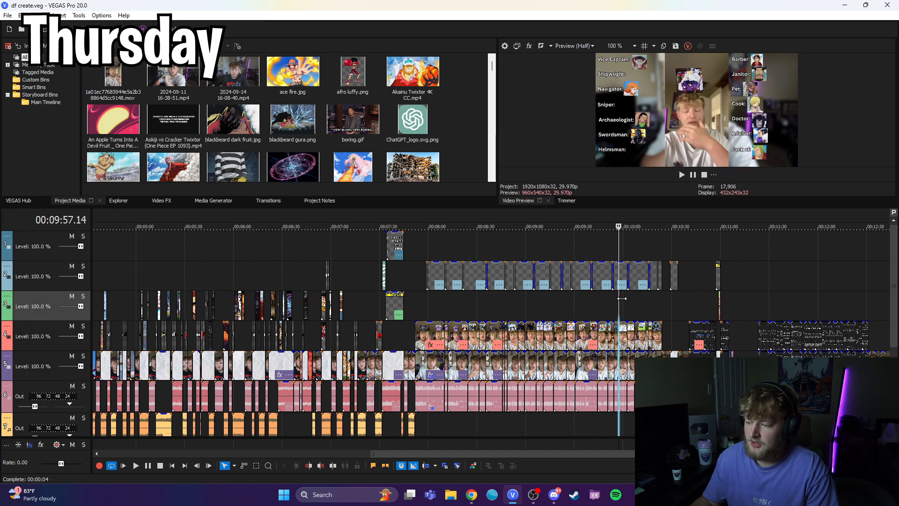
drag(617, 306, 761, 317)
scroll(761, 318, up, 2)
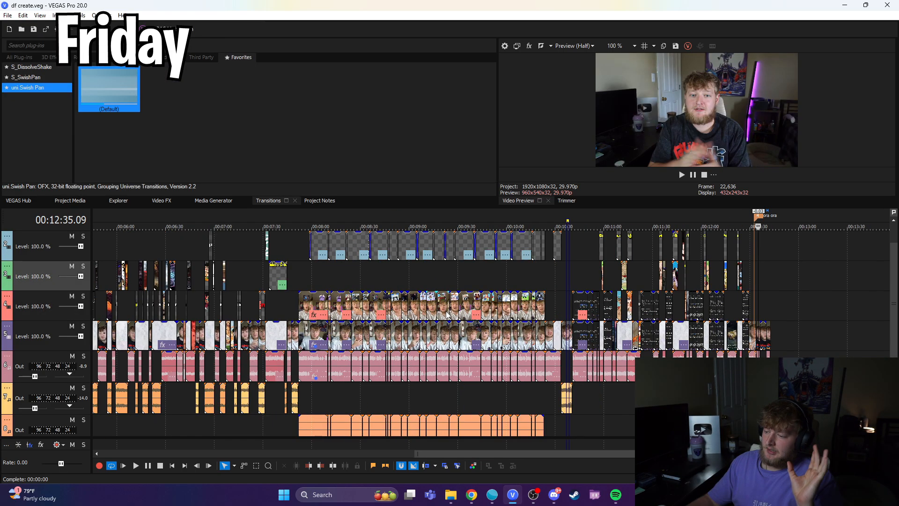
Step: View the whole timeline, check the skit clip near 00:01:38 and bring the lower audio tracks into view
scroll(447, 314, down, 4)
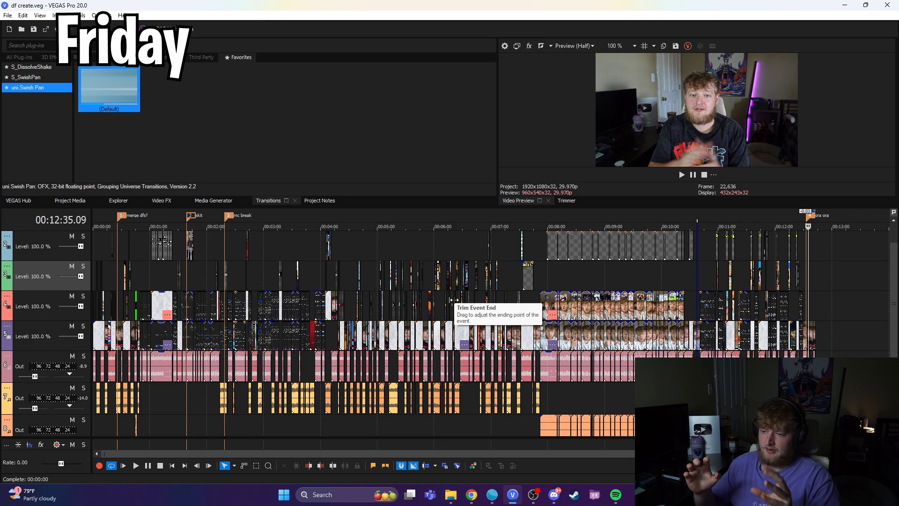
click(190, 219)
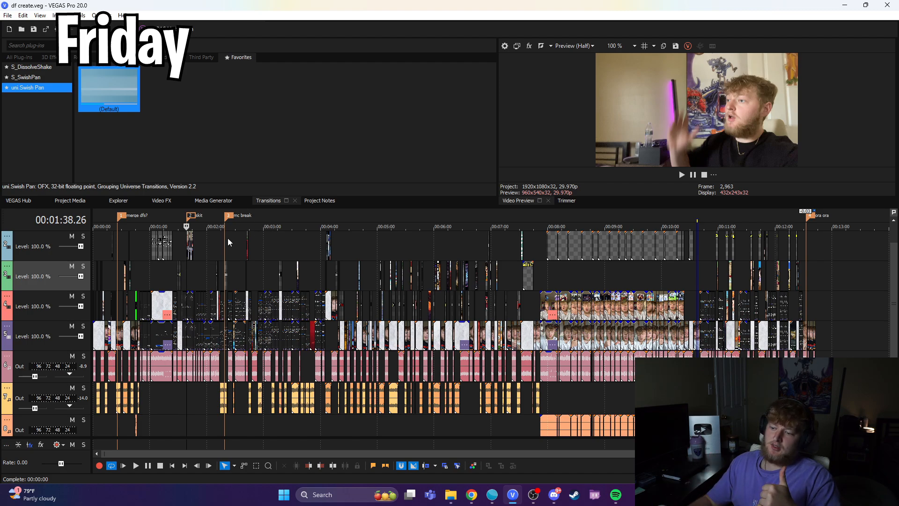
drag(893, 299, 893, 342)
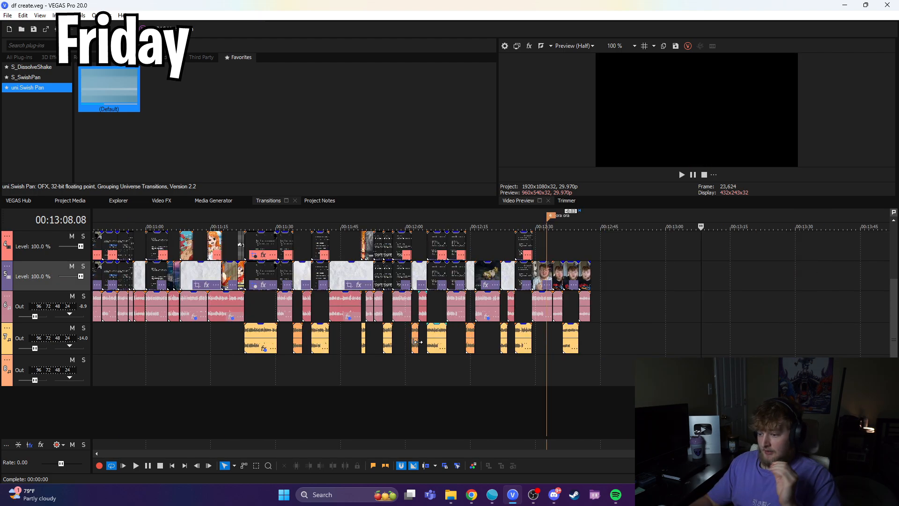
Step: Review the crew-building script section by scrubbing from 00:10:43 to the end of the video at 00:12:42
click(357, 369)
click(303, 370)
scroll(355, 374, down, 1)
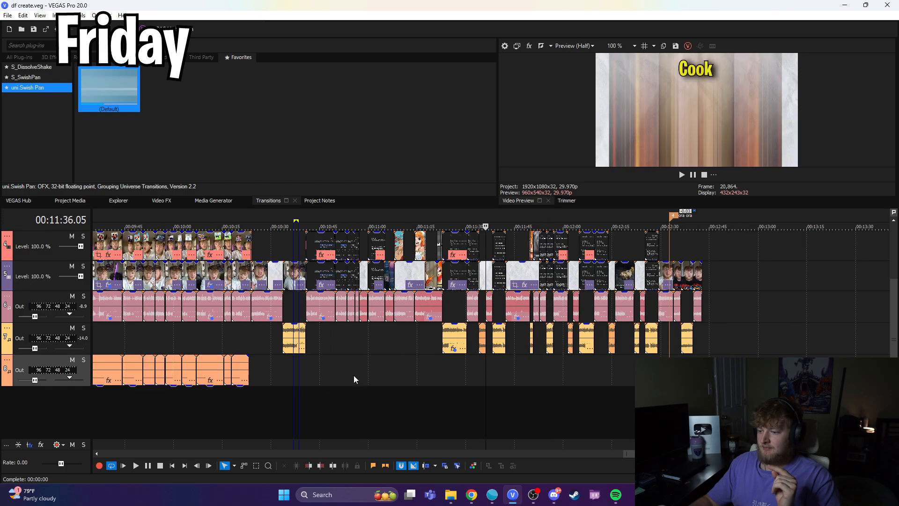
click(315, 374)
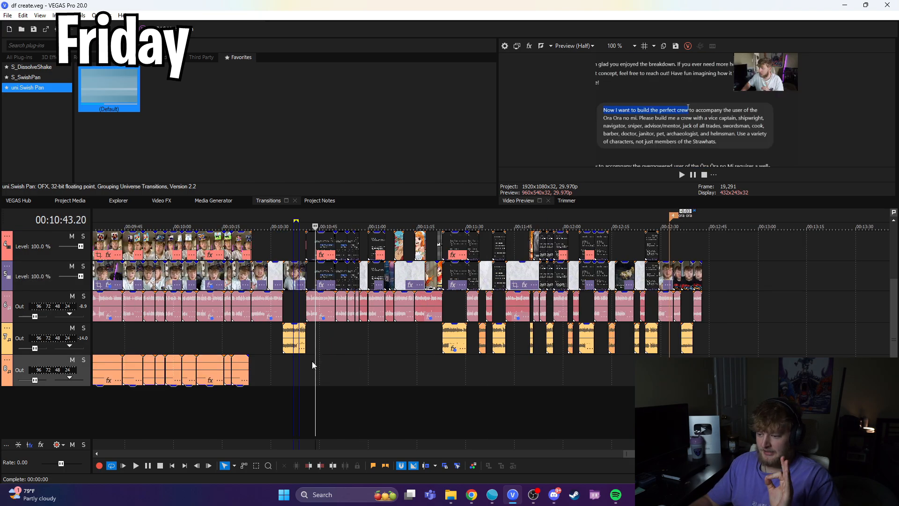
drag(316, 360, 702, 369)
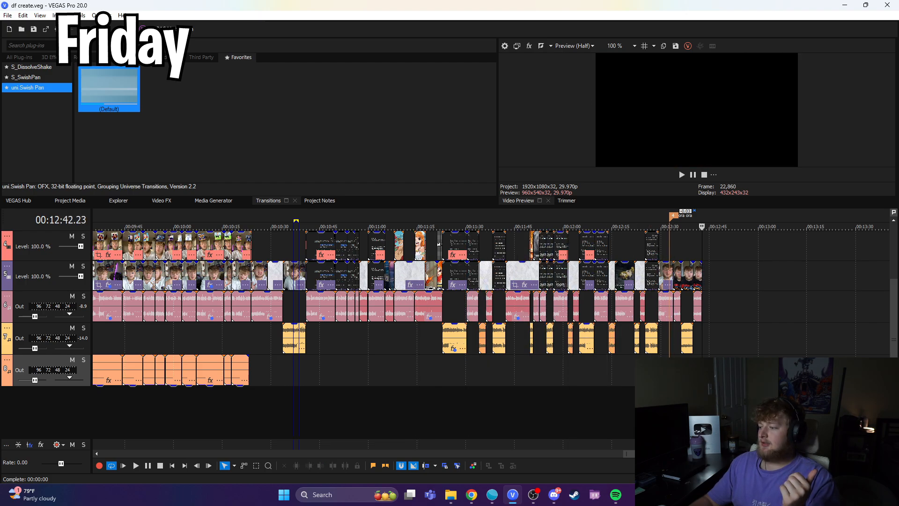
scroll(372, 367, down, 5)
click(171, 427)
scroll(310, 397, up, 1)
scroll(310, 397, up, 1)
scroll(308, 402, down, 1)
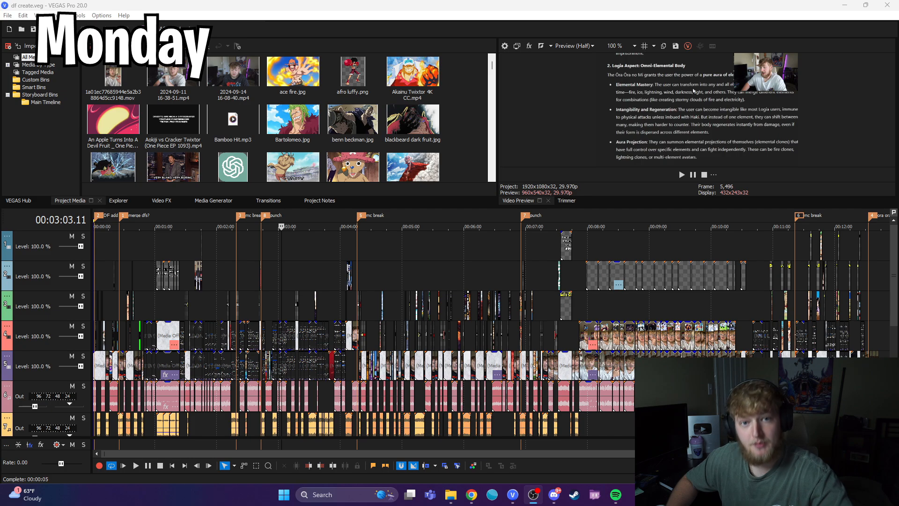
Step: Bring the sound effect and music tracks into view and place the playhead near 00:01:08
click(895, 295)
scroll(892, 297, down, 2)
click(889, 300)
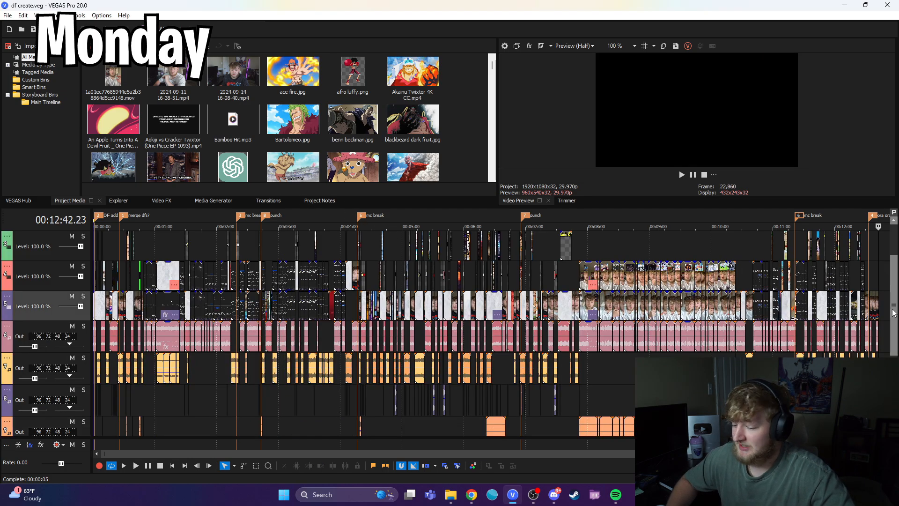
scroll(889, 301, down, 1)
click(164, 376)
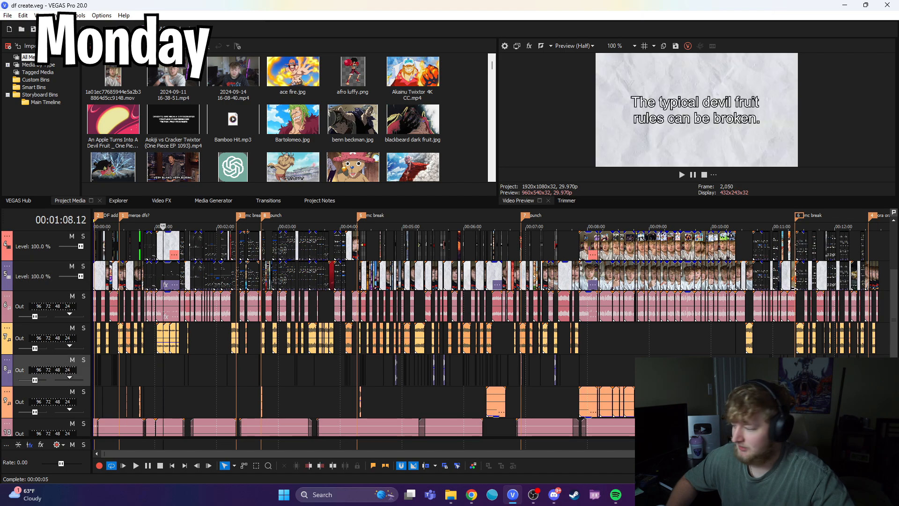
Step: Examine the short sound effects on audio track 8 from the opening through 00:02:26 and 00:04:42
scroll(892, 300, down, 2)
scroll(170, 326, up, 5)
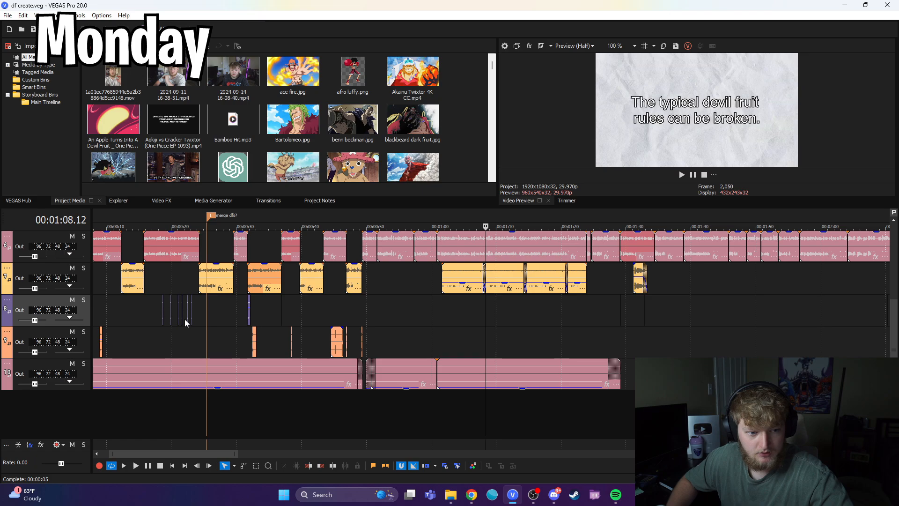
scroll(370, 335, down, 1)
click(726, 317)
scroll(632, 316, up, 1)
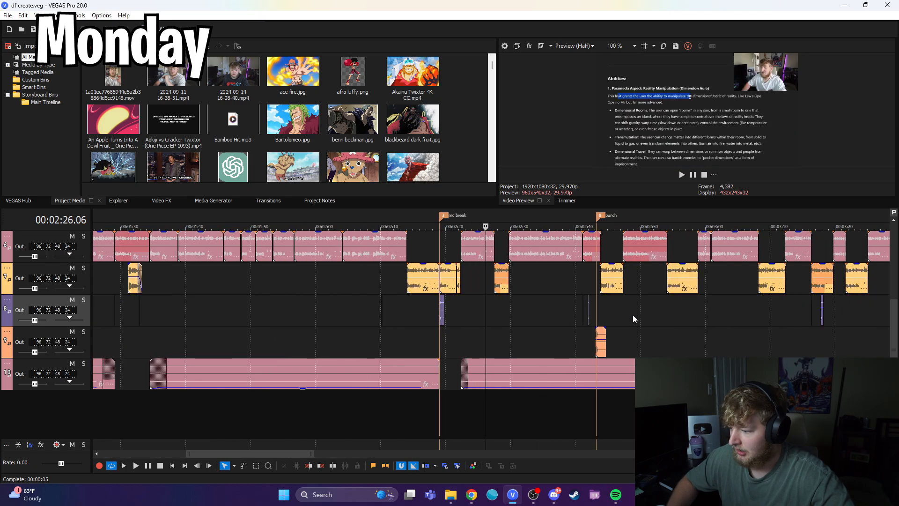
scroll(632, 316, down, 2)
click(702, 318)
scroll(627, 334, up, 1)
scroll(624, 337, down, 1)
scroll(625, 337, down, 2)
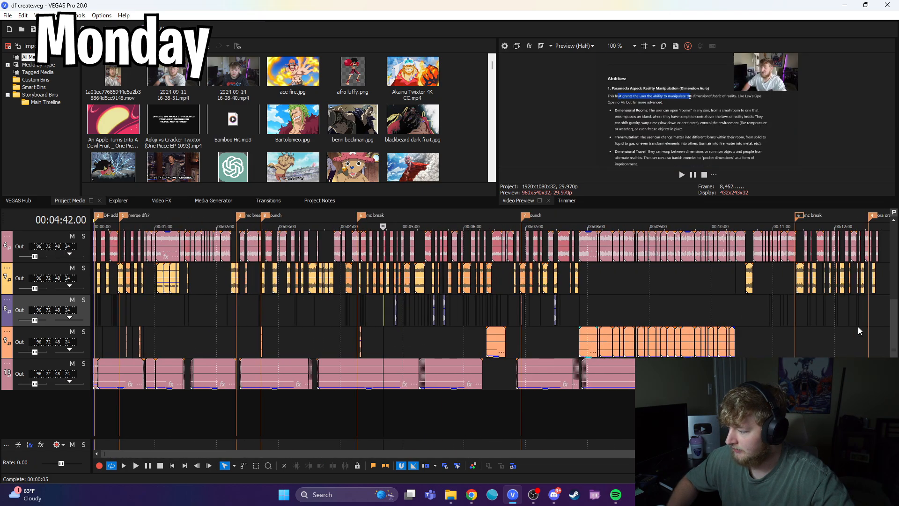
Step: Examine the background music clips on track 10 from about 00:00:31 onward by scrubbing beneath them
click(125, 397)
scroll(330, 363, up, 3)
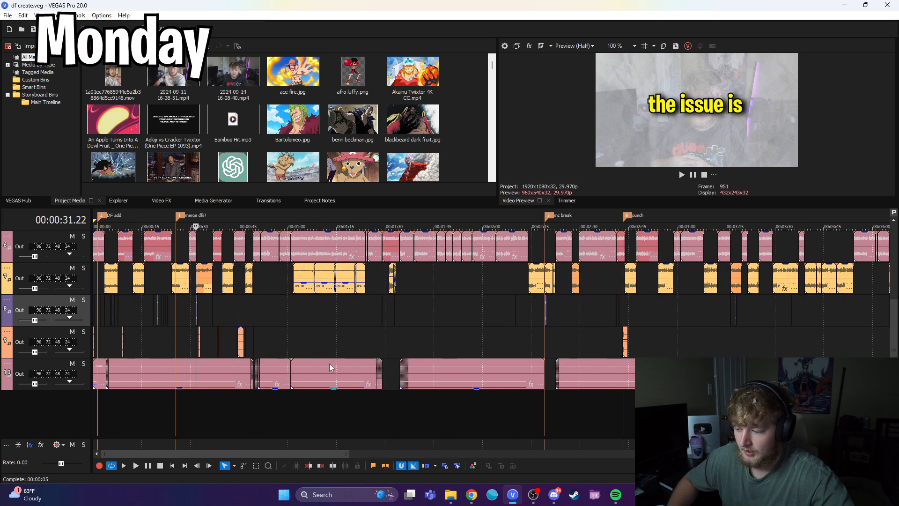
drag(174, 402, 494, 406)
drag(524, 407, 705, 408)
scroll(704, 407, down, 3)
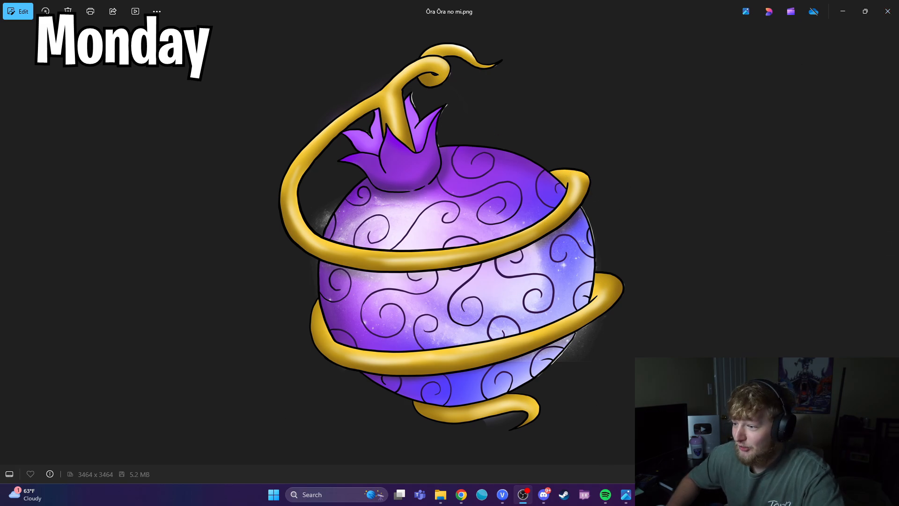
Step: Close the Öra Öra no mi.png image and select the track 9 audio clip at the project's start
click(887, 11)
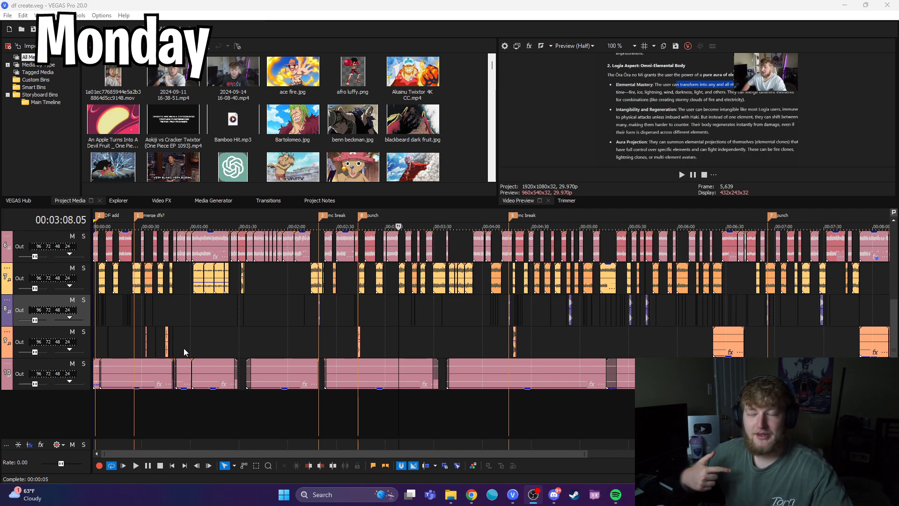
scroll(187, 355, down, 4)
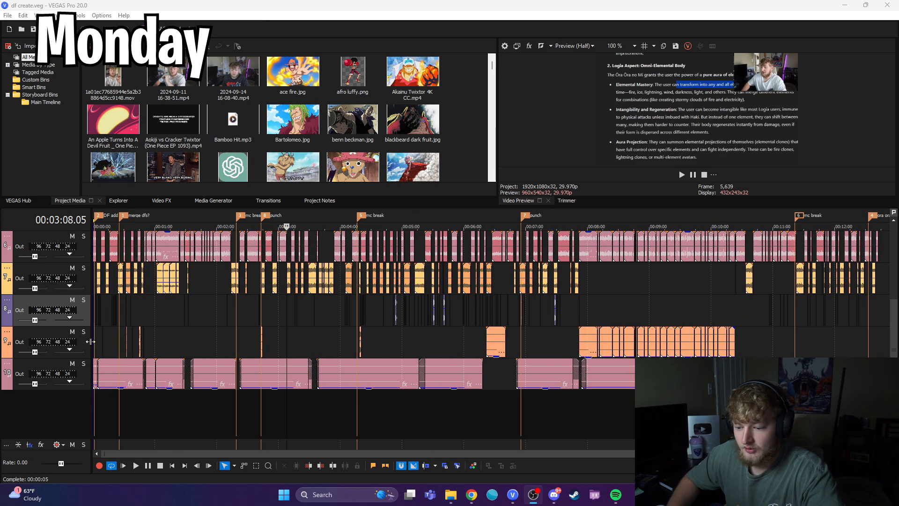
click(94, 342)
scroll(182, 366, up, 5)
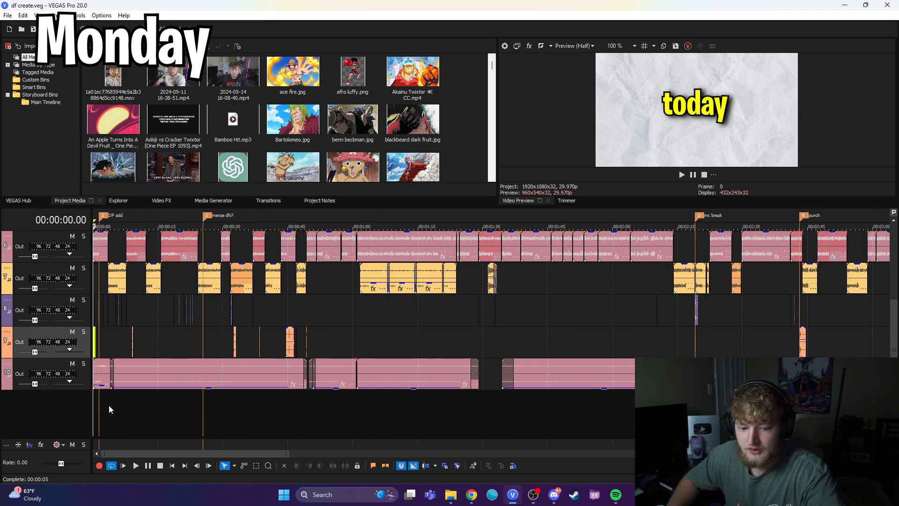
Step: Play the opening moment near the DF add marker and review the audio tracks across the whole timeline
scroll(109, 406, up, 3)
key(space)
key(space)
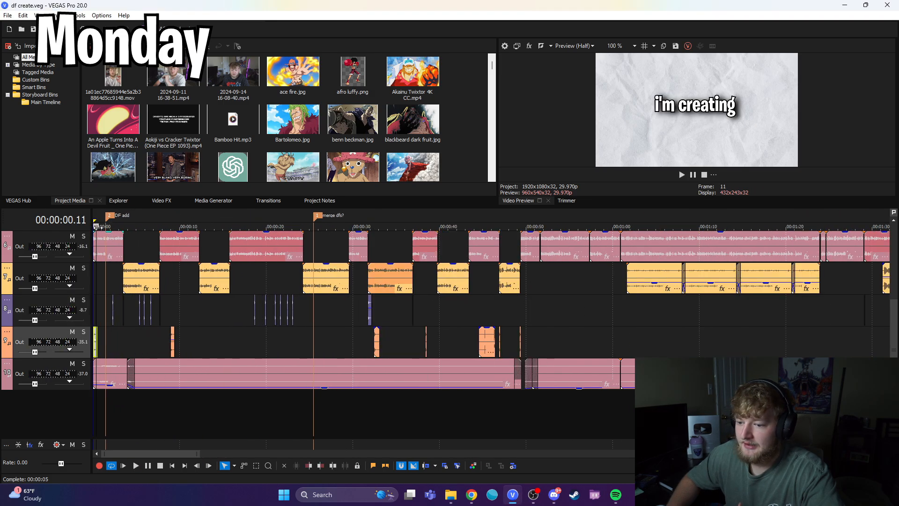
click(112, 218)
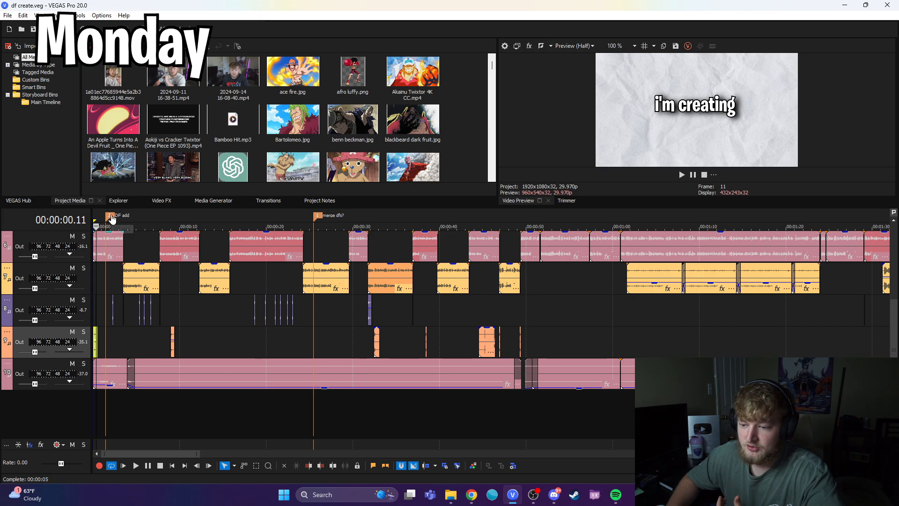
scroll(261, 327, down, 5)
scroll(261, 327, down, 2)
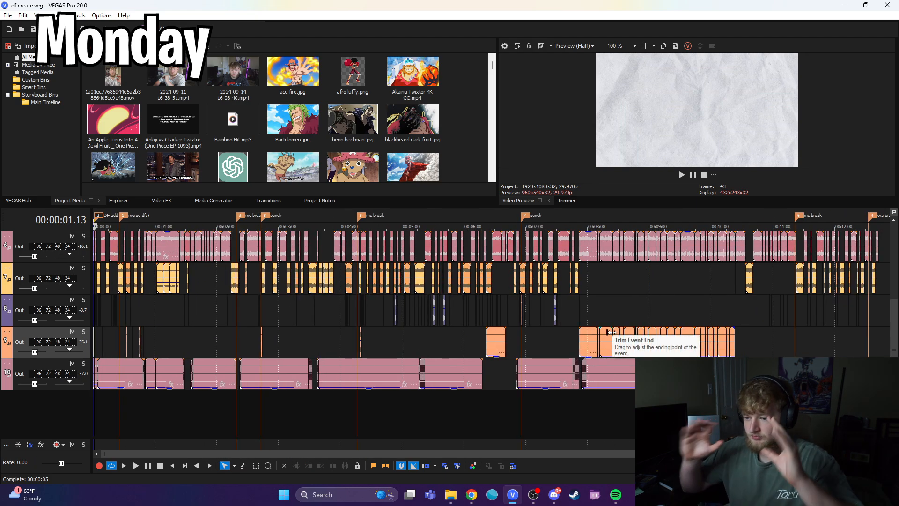
Step: Return the playhead to the project's start and play the opening with its sound effects and music in close view
scroll(139, 321, up, 7)
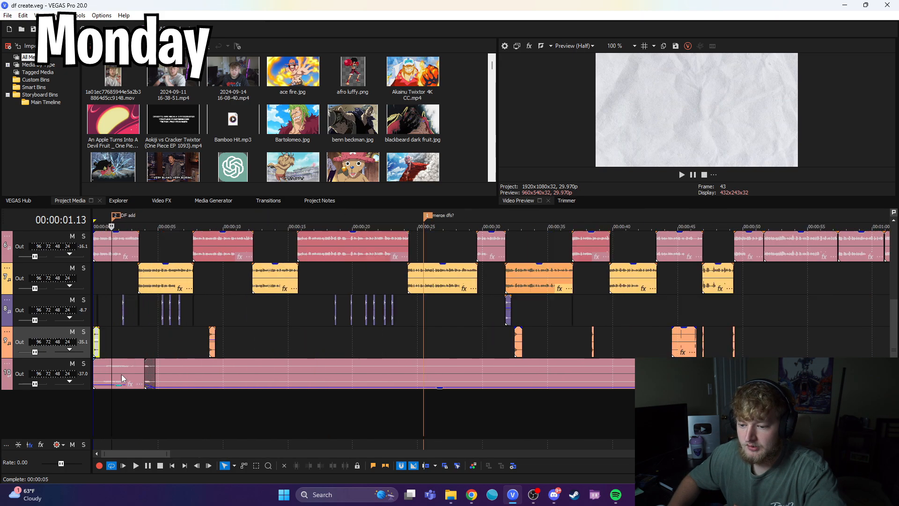
key(w)
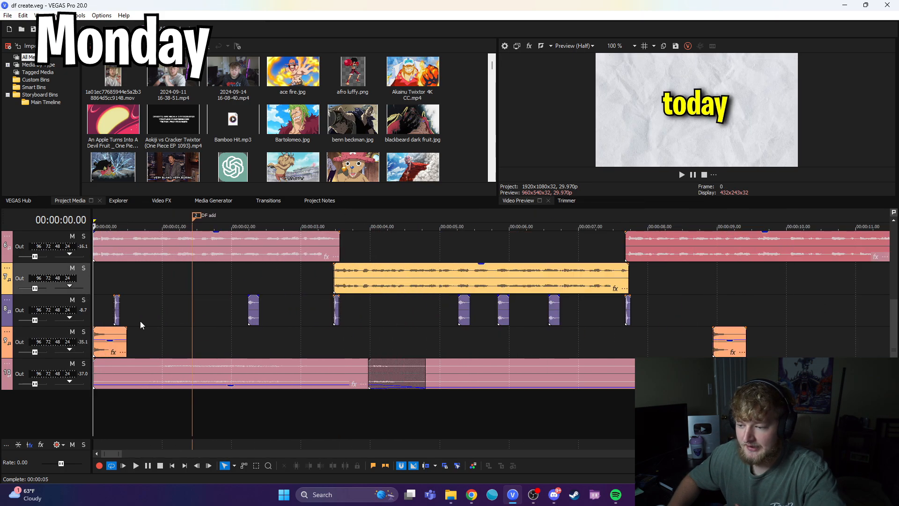
scroll(139, 321, down, 4)
scroll(141, 321, up, 2)
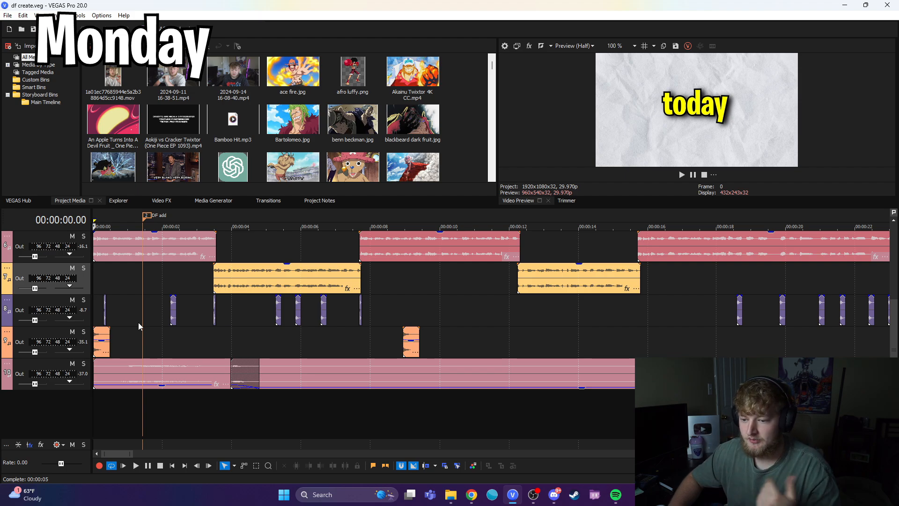
key(space)
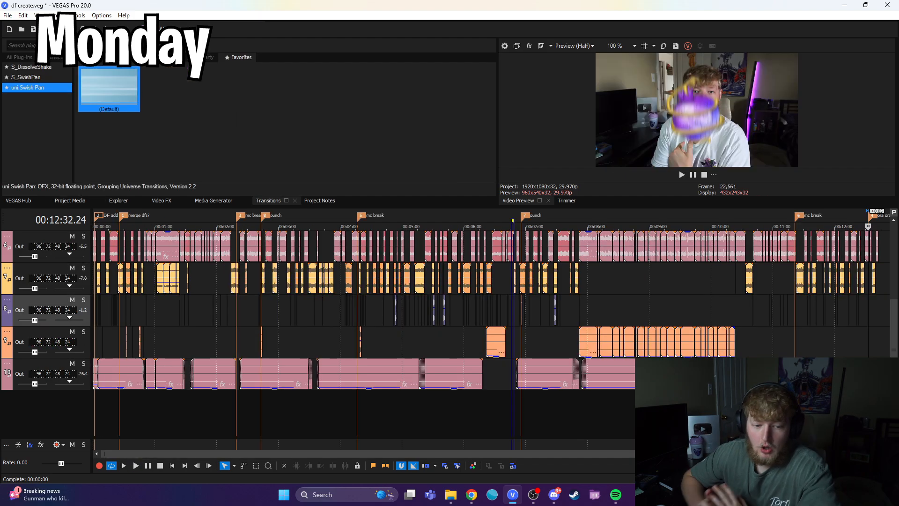
Step: Examine the devil fruit image clip and its sound effect at the ora ora marker, placing the playhead at about 00:12:33
scroll(778, 267, up, 8)
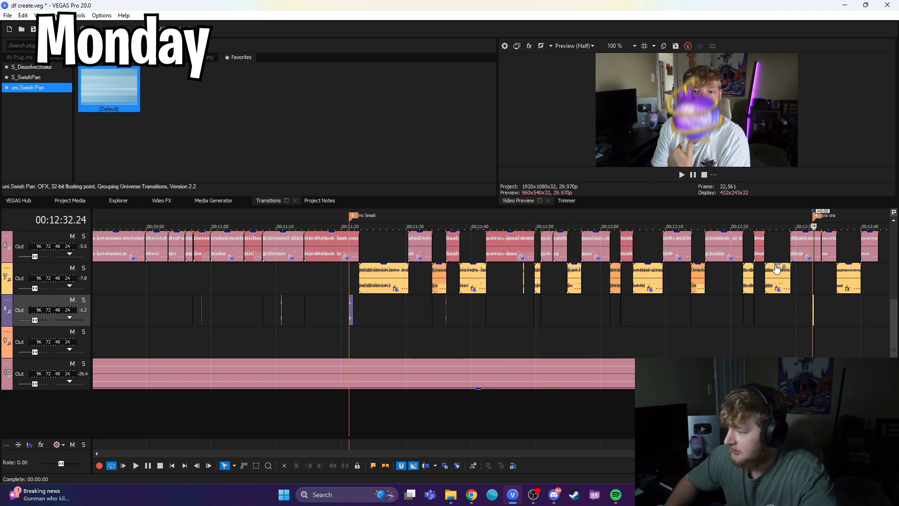
drag(894, 326, 895, 297)
click(534, 244)
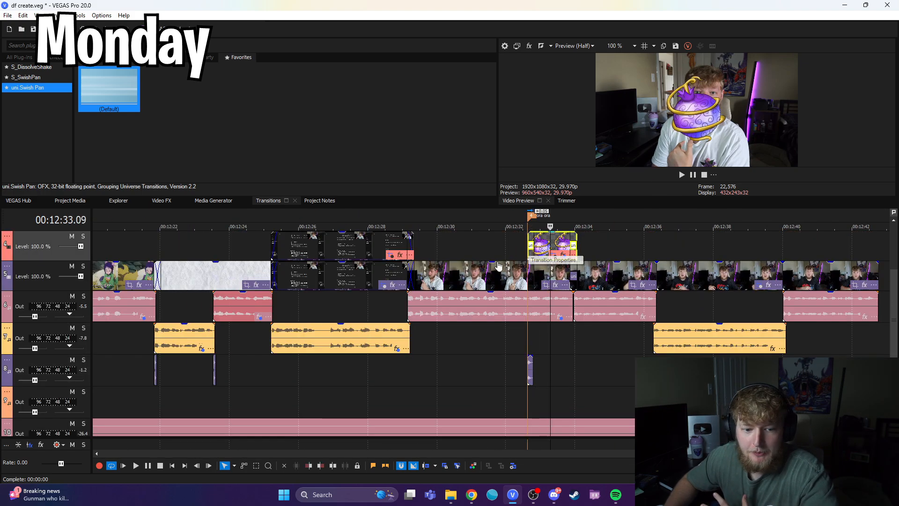
scroll(442, 314, down, 10)
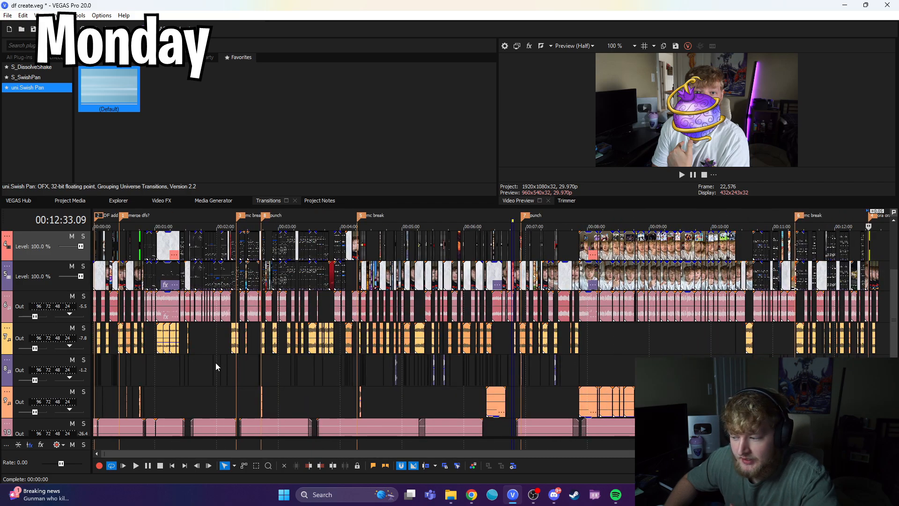
Step: Review the edit at about 00:08:45, 00:01:31 and 00:01:08 by moving the playhead backward through the timeline
click(636, 355)
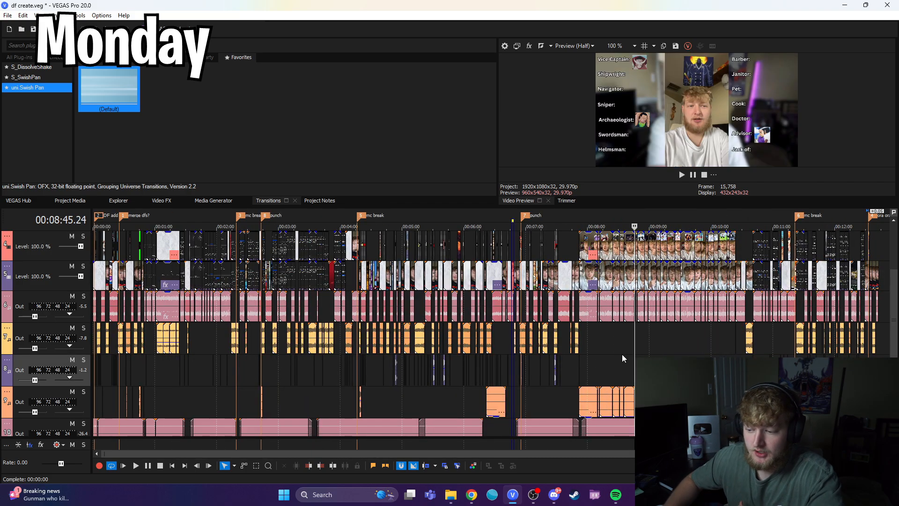
drag(635, 342, 186, 295)
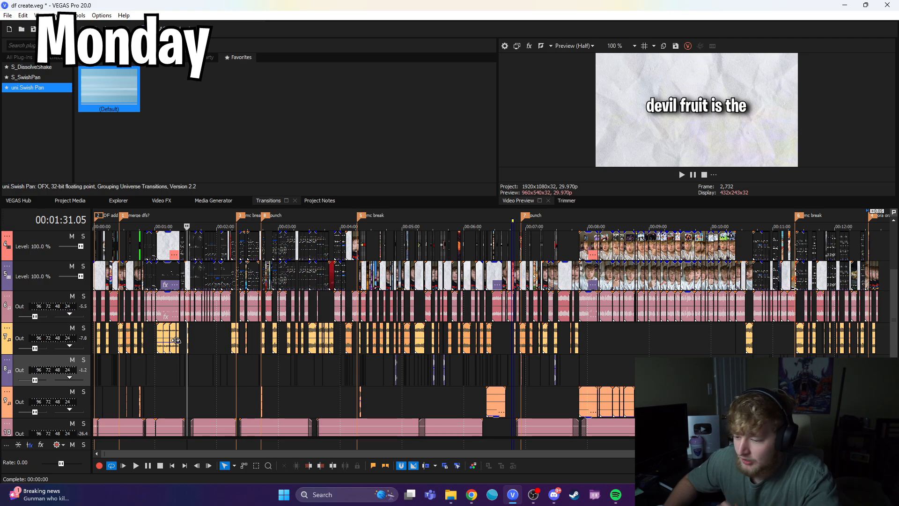
click(162, 398)
scroll(172, 392, up, 4)
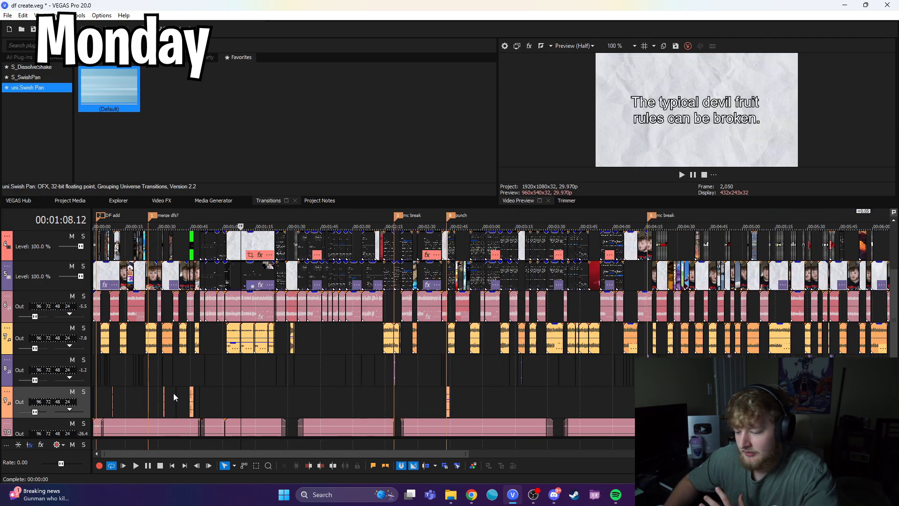
Step: Examine the opening clips and track 9 sound effects within the first 16 seconds by placing the playhead at several points
click(129, 402)
scroll(169, 405, up, 4)
scroll(304, 396, up, 4)
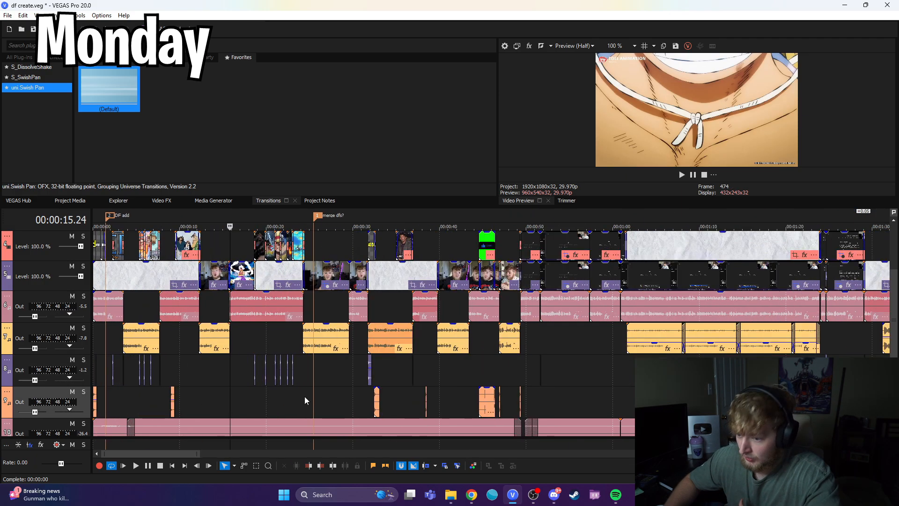
click(167, 403)
click(136, 404)
click(128, 406)
click(124, 406)
click(112, 408)
click(120, 406)
click(139, 402)
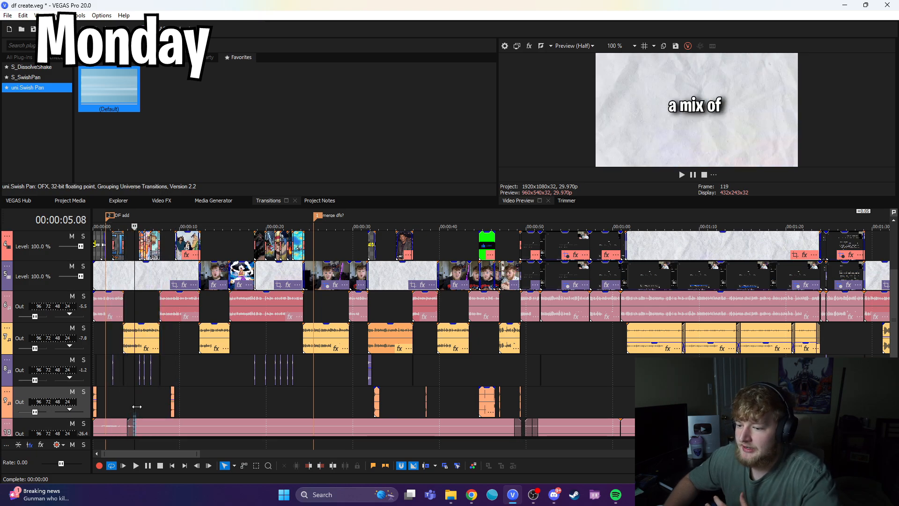
click(145, 400)
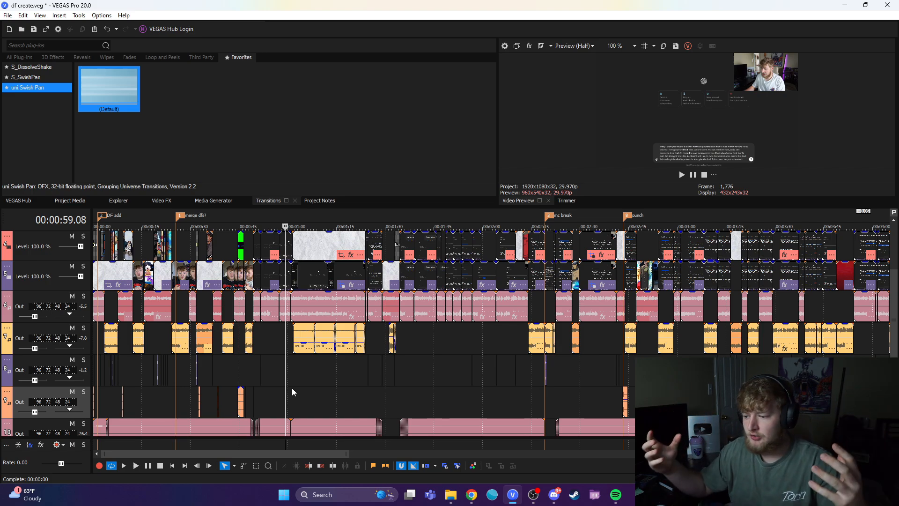
Step: Inspect the last clip at about 00:12:42, and check the edit at about 00:02:54 and 00:03:42
scroll(428, 386, down, 3)
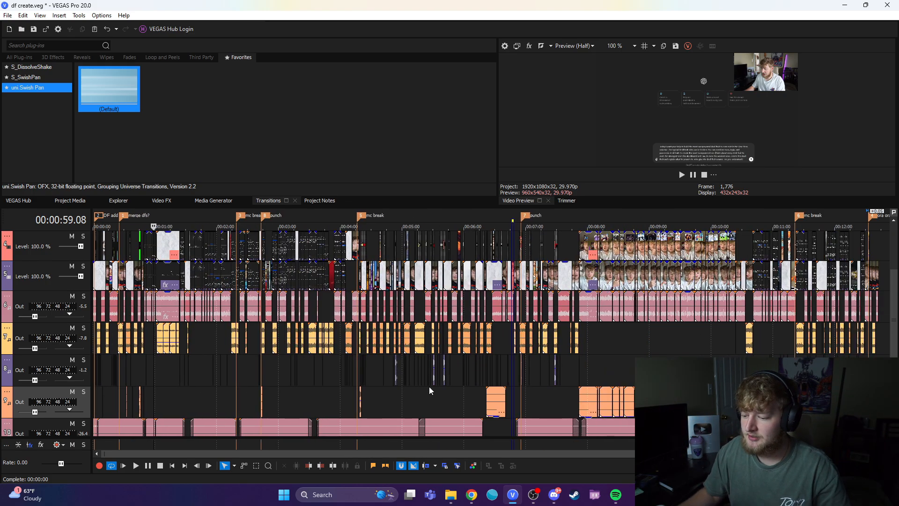
click(878, 281)
scroll(529, 377, up, 5)
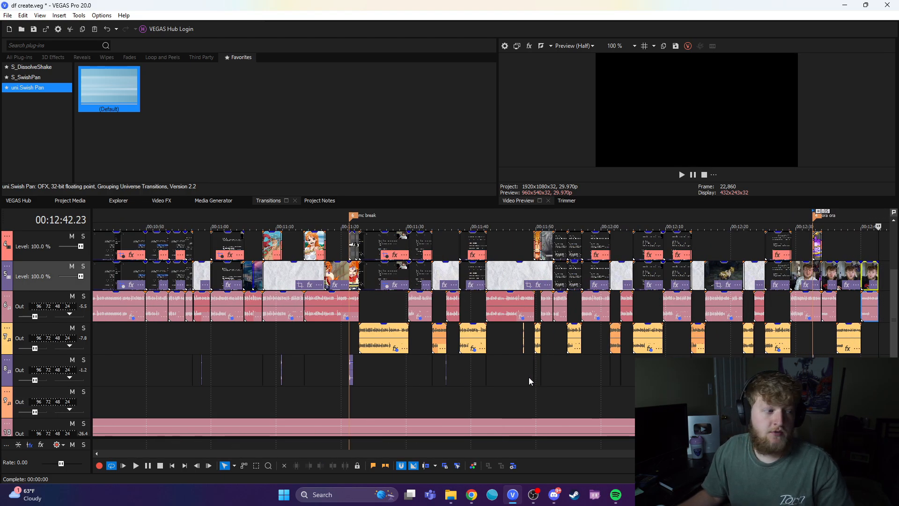
scroll(529, 377, down, 5)
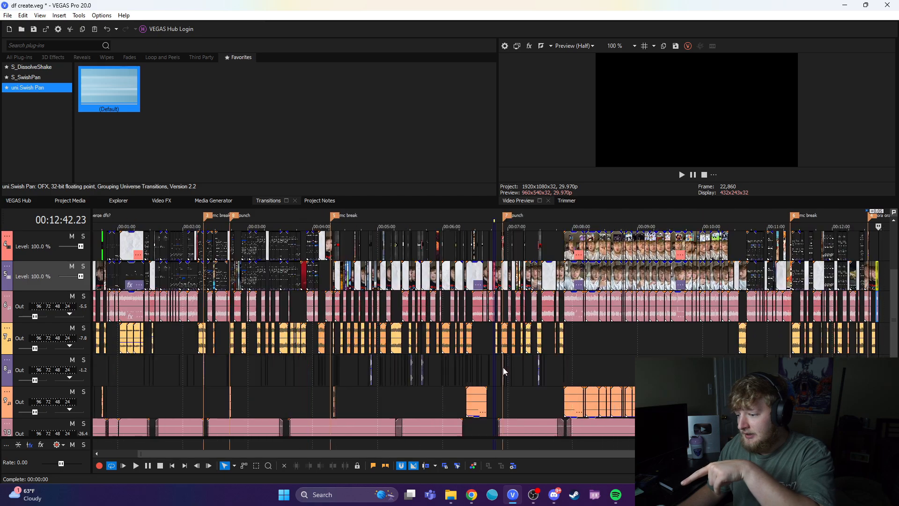
click(371, 414)
click(302, 389)
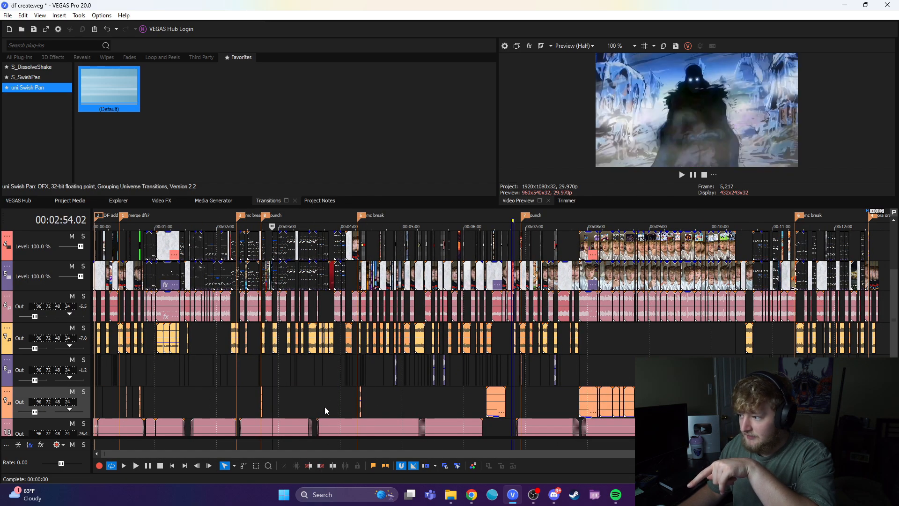
click(323, 407)
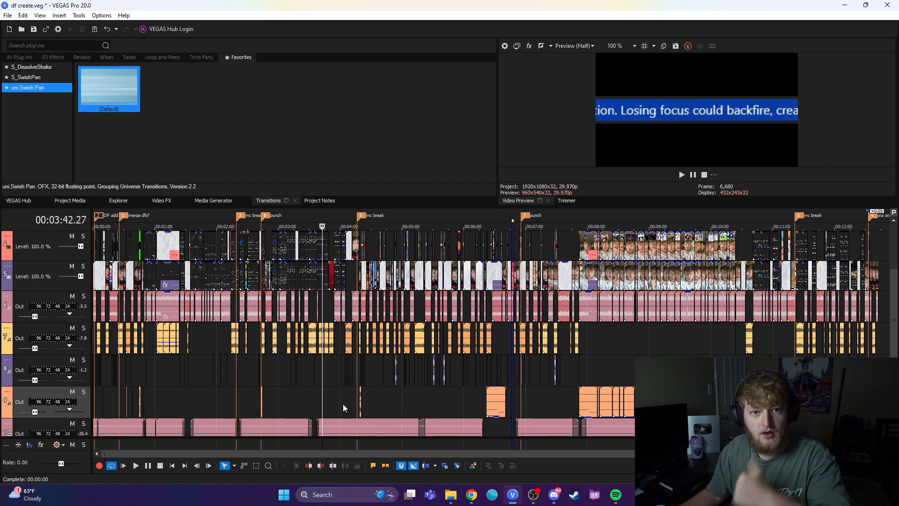